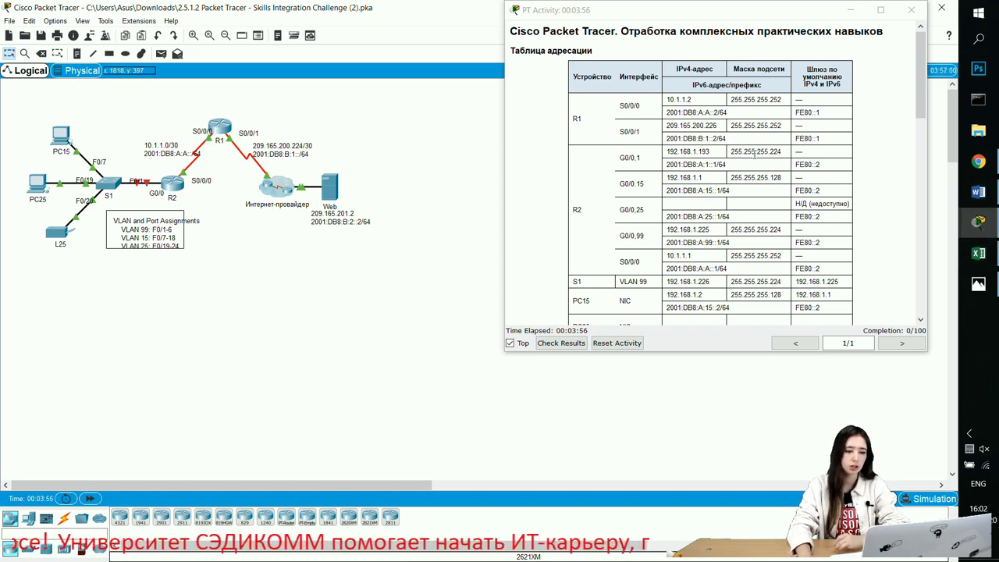
# Examine the addressing requirements in the activity instructions, focusing on the host count required for VLAN 25.
pyautogui.scroll(-3, 737, 167)
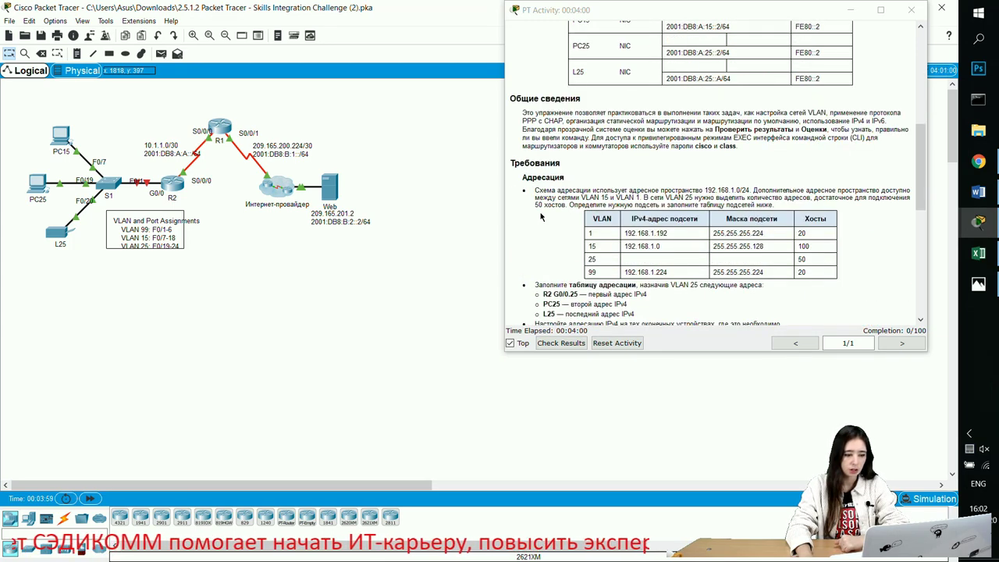
pyautogui.scroll(-2, 558, 163)
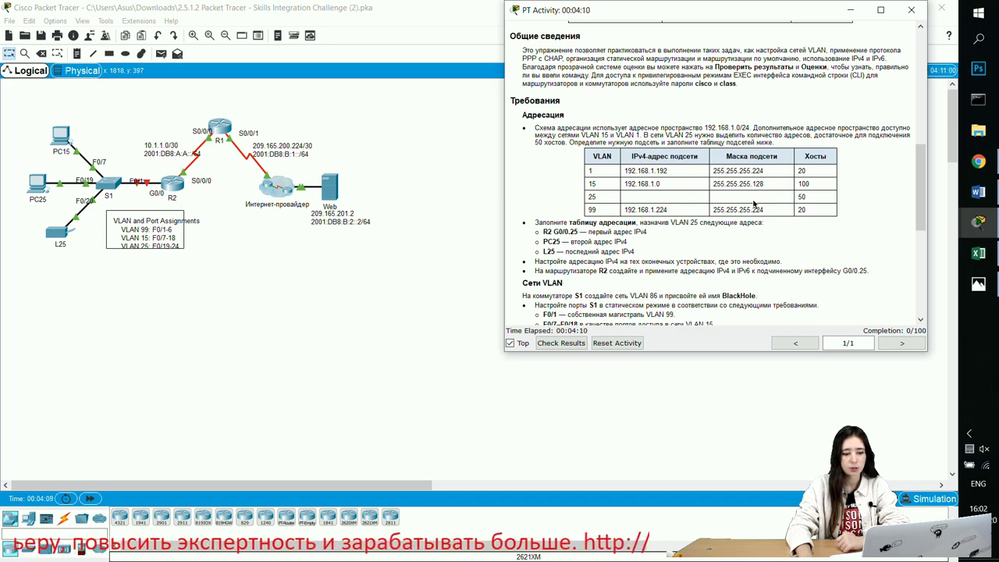
pyautogui.moveTo(809, 200); pyautogui.dragTo(796, 200)
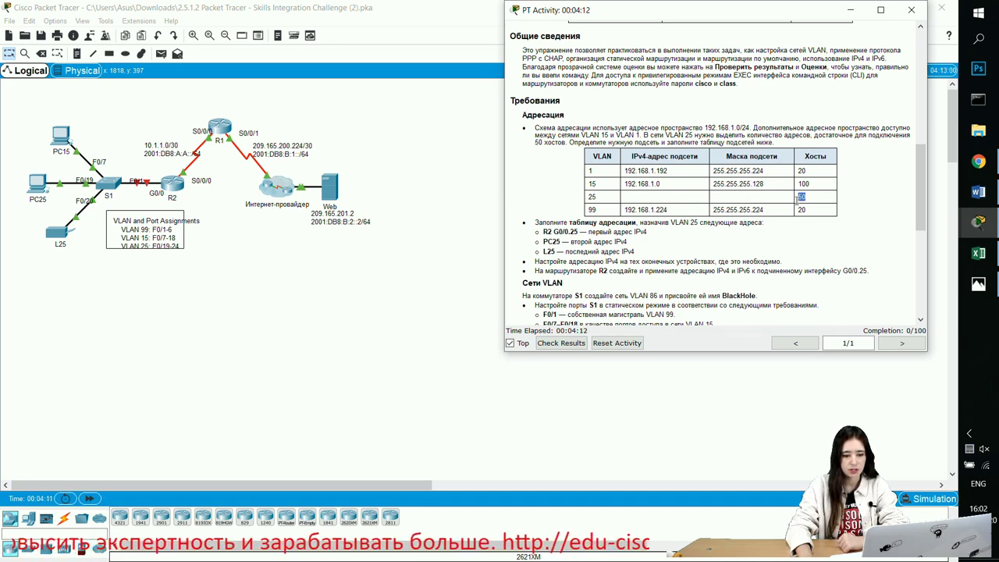
pyautogui.click(803, 197)
pyautogui.click(801, 197)
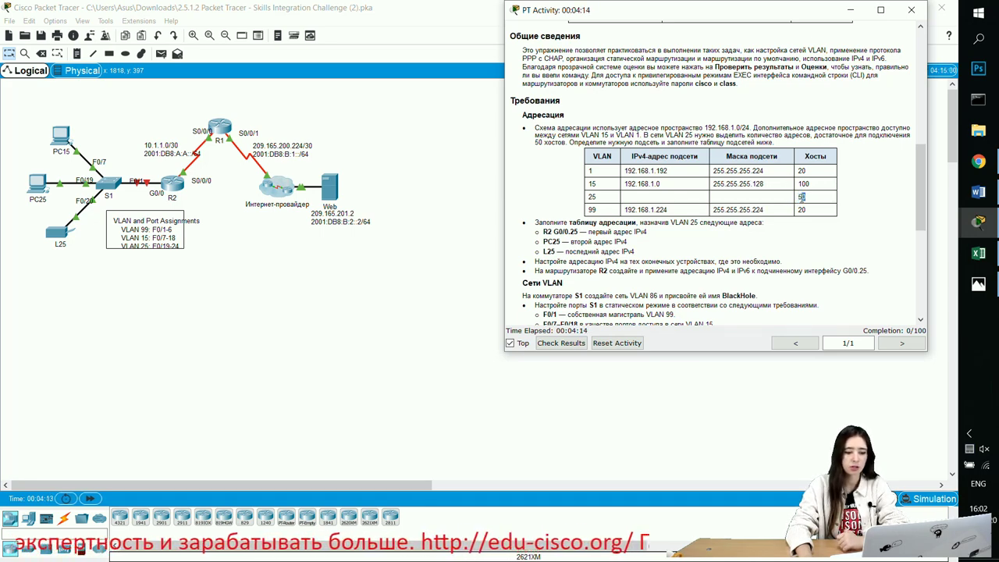
# Switch to the Excel subnet table, minimise the PT Activity window and review the VLAN 15 row's hosts, masks and subnet address.
pyautogui.click(978, 252)
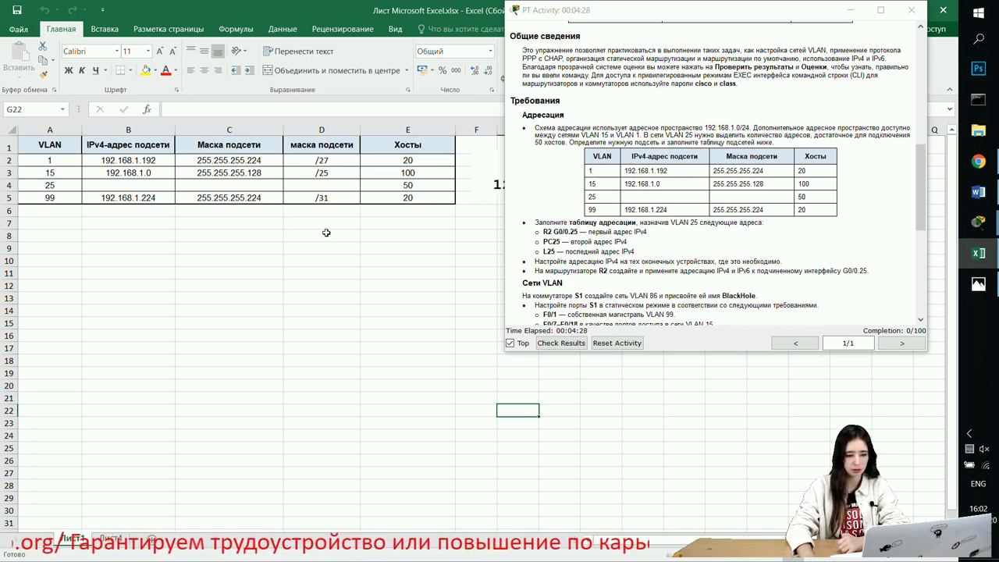
pyautogui.click(421, 173)
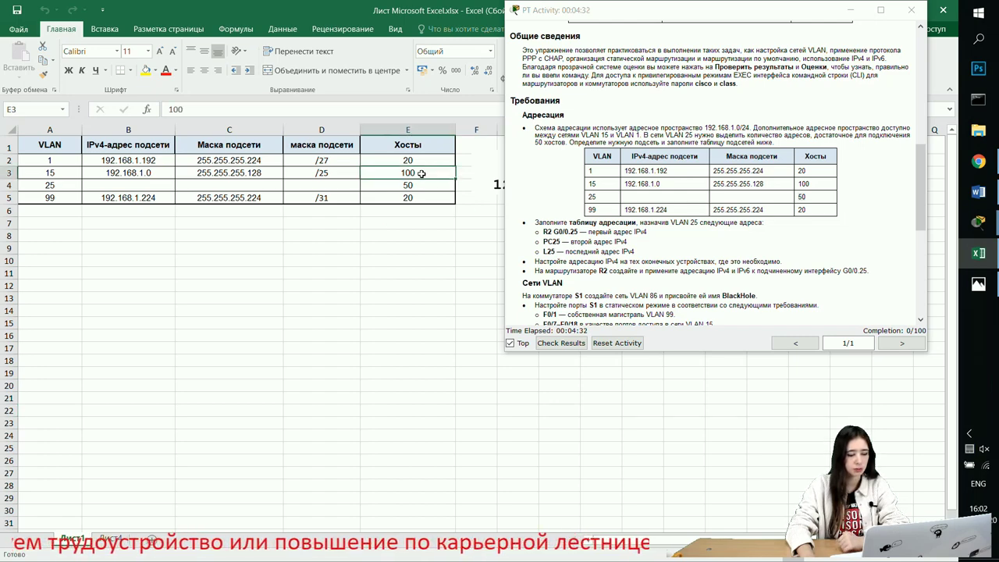
pyautogui.click(850, 11)
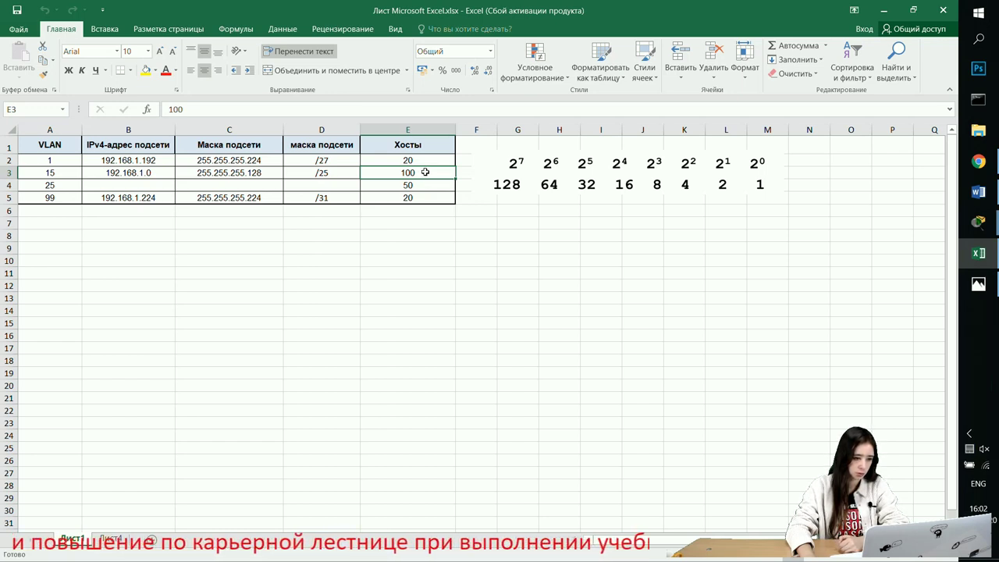
pyautogui.click(337, 177)
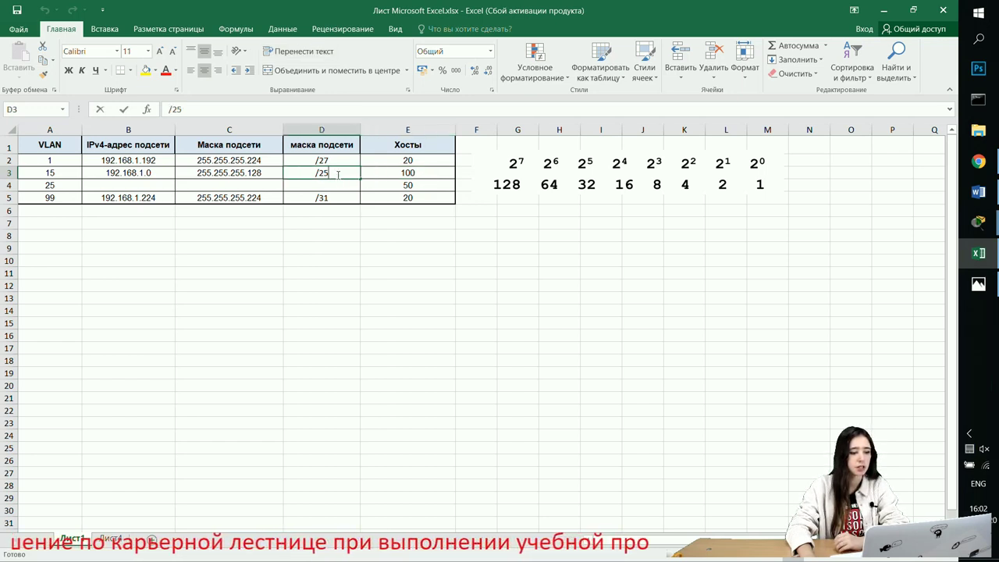
pyautogui.click(268, 171)
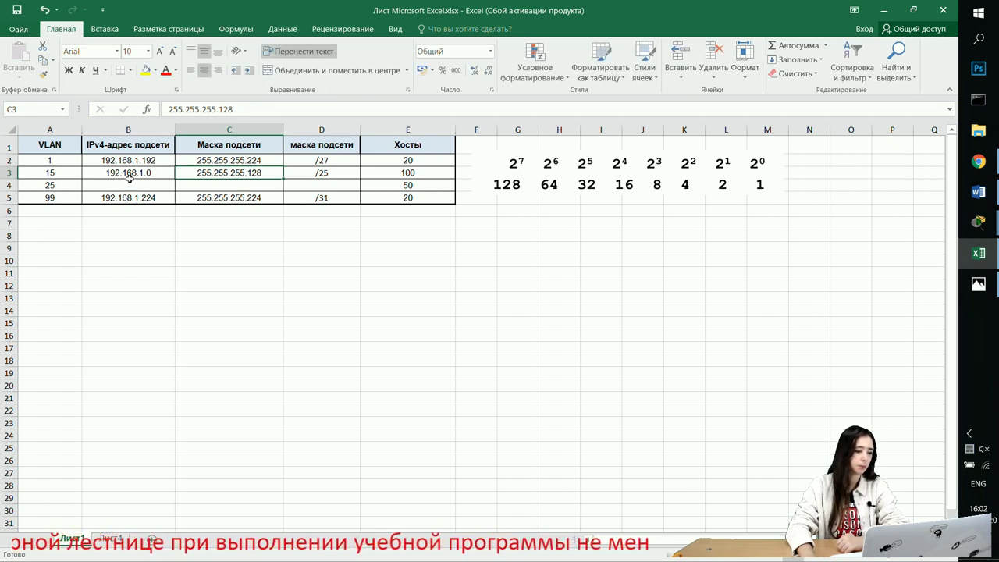
pyautogui.click(97, 176)
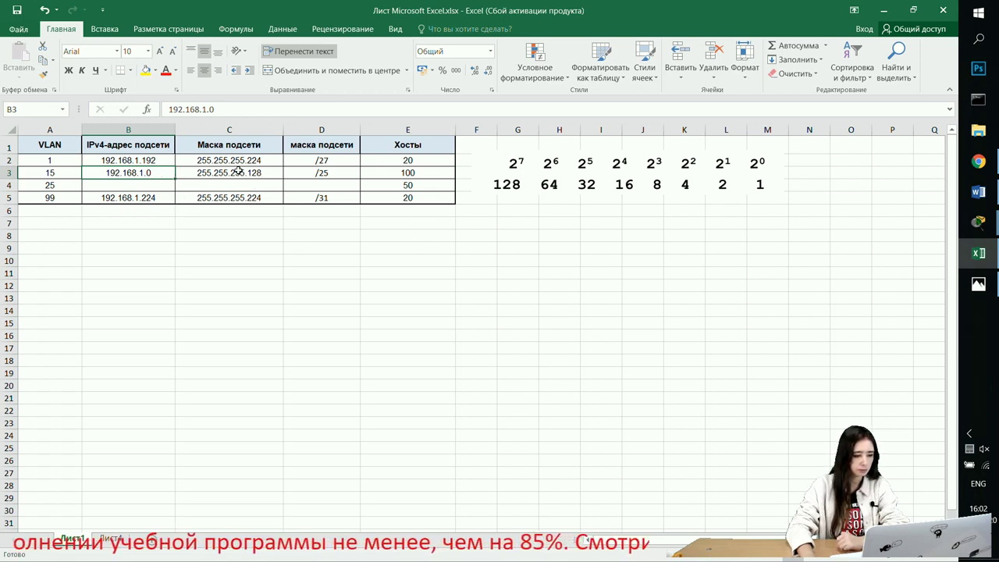
# Enter VLAN 15's mask with a binary last octet, 255.255.255.10000000, in cell C8.
pyautogui.click(223, 234)
pyautogui.doubleClick(222, 234)
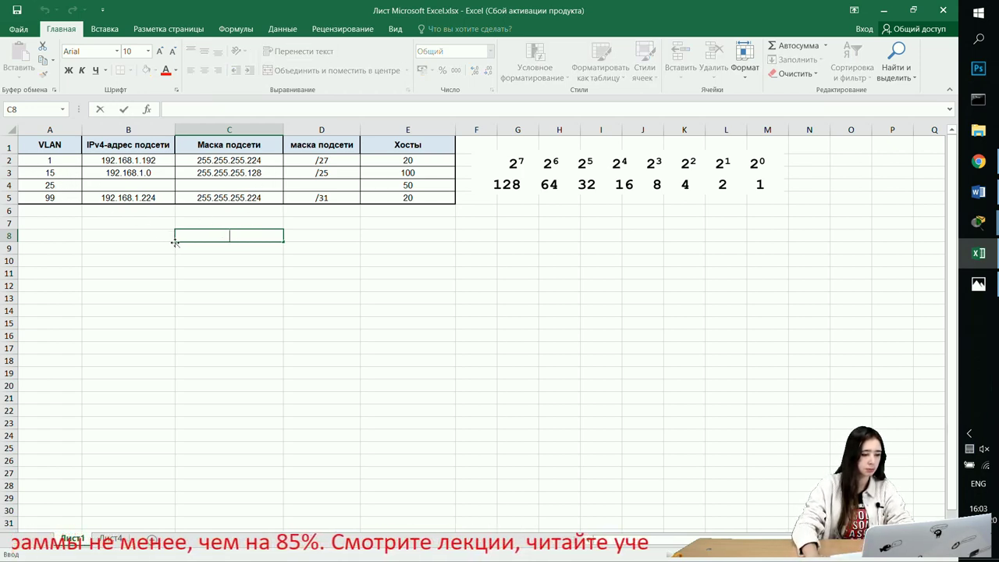
pyautogui.write('255.')
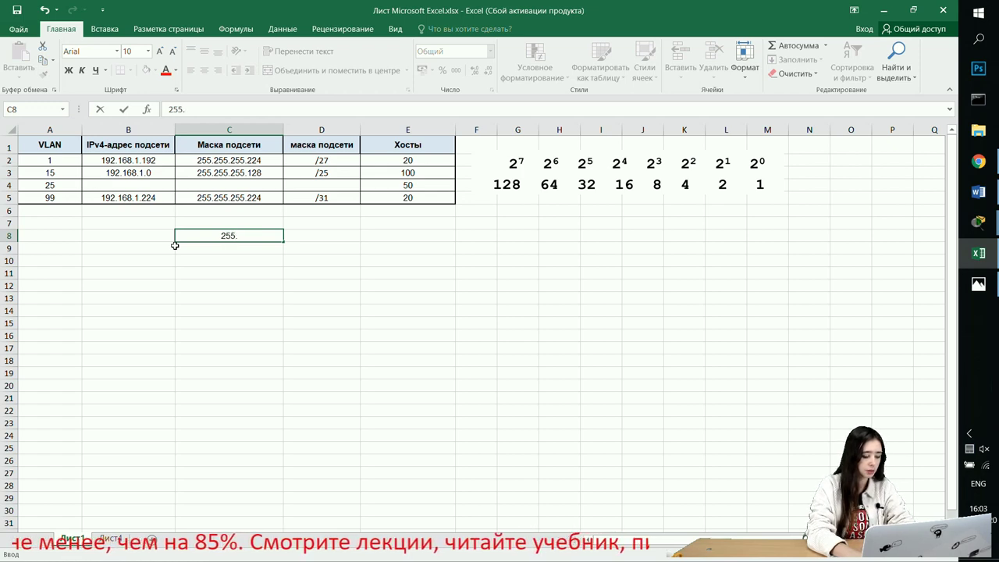
pyautogui.write('255.255.')
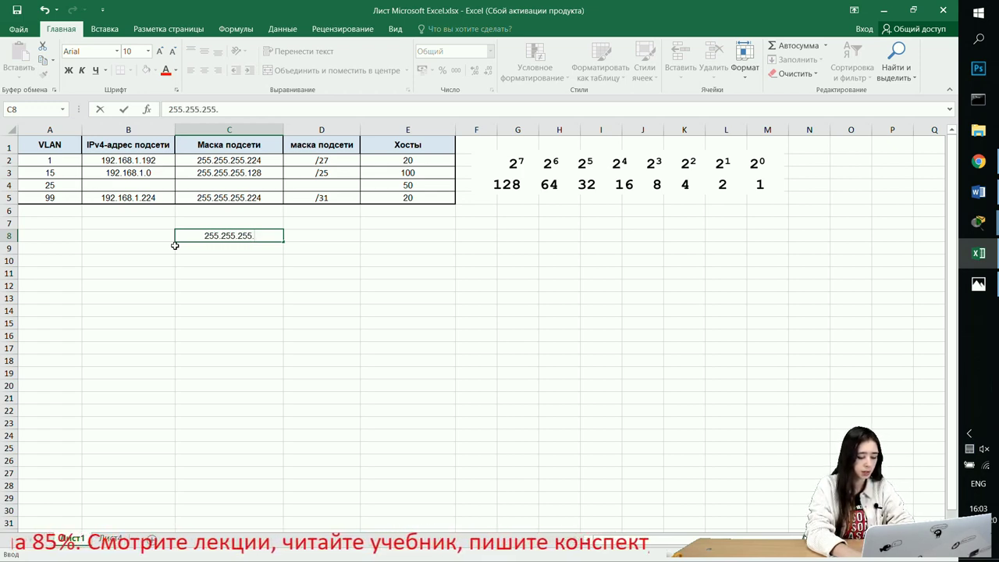
pyautogui.write('10')
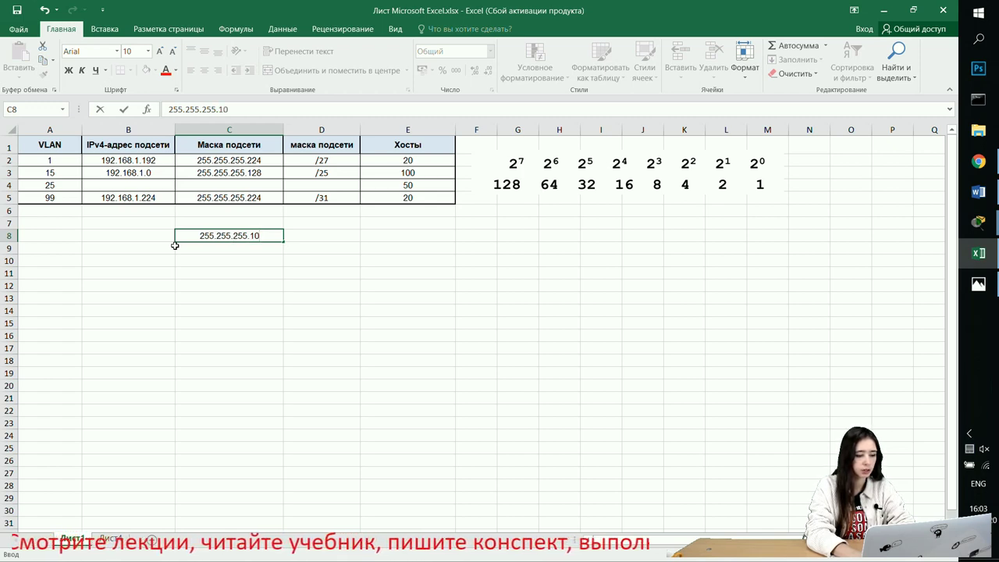
pyautogui.write('00000')
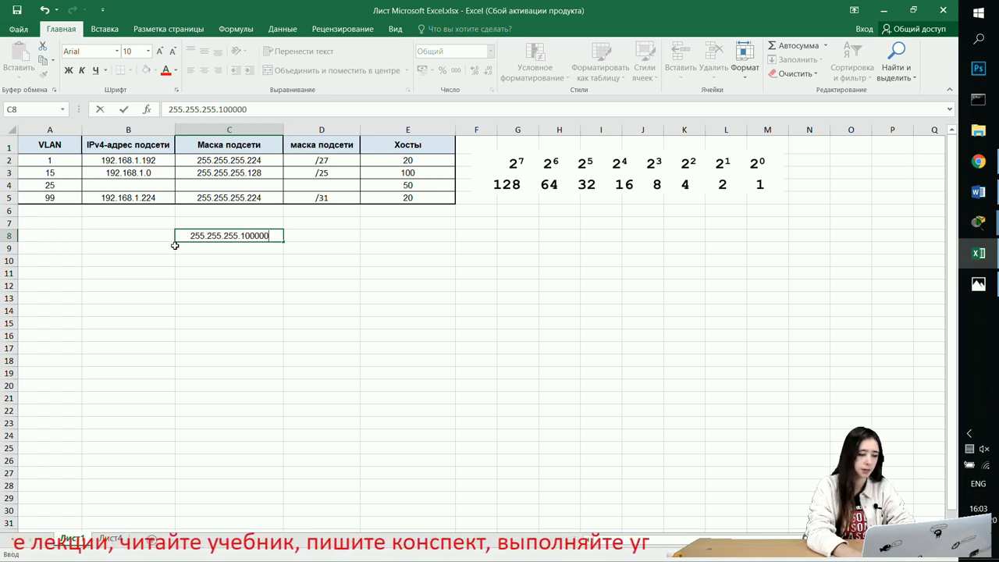
pyautogui.write('0')
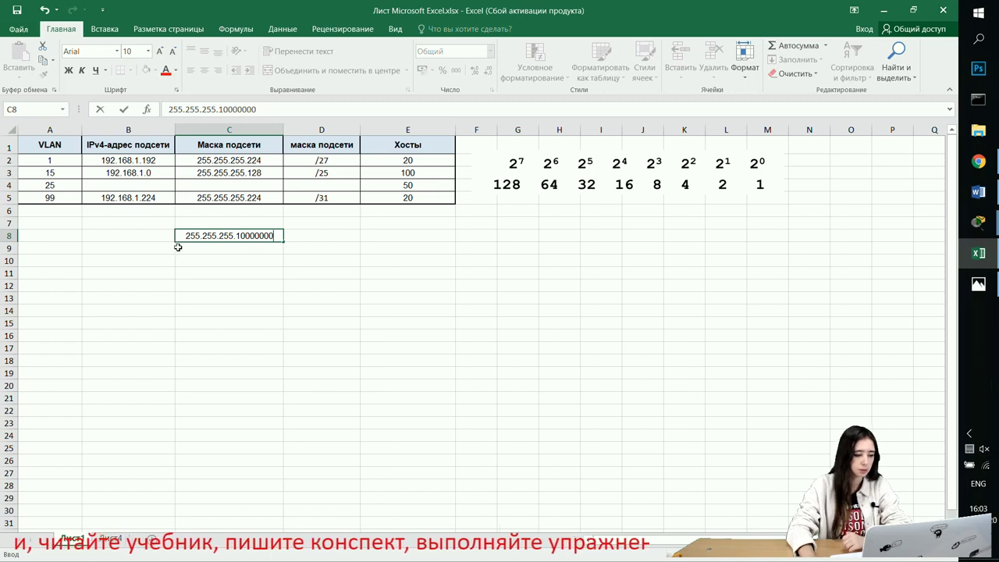
pyautogui.press('Return')
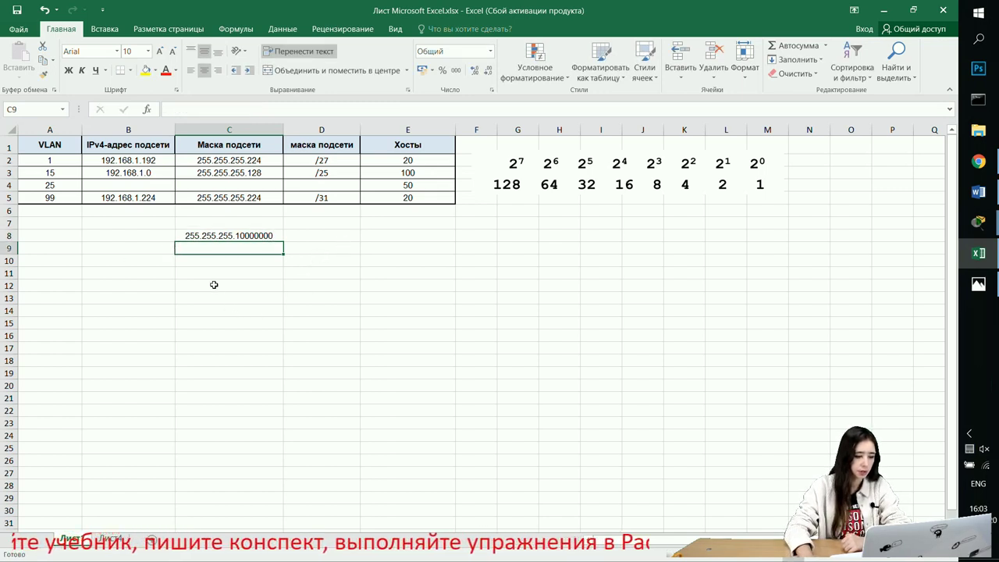
# Examine the network and host bits in C8's last octet, then VLAN 25's required host count in E4.
pyautogui.doubleClick(239, 234)
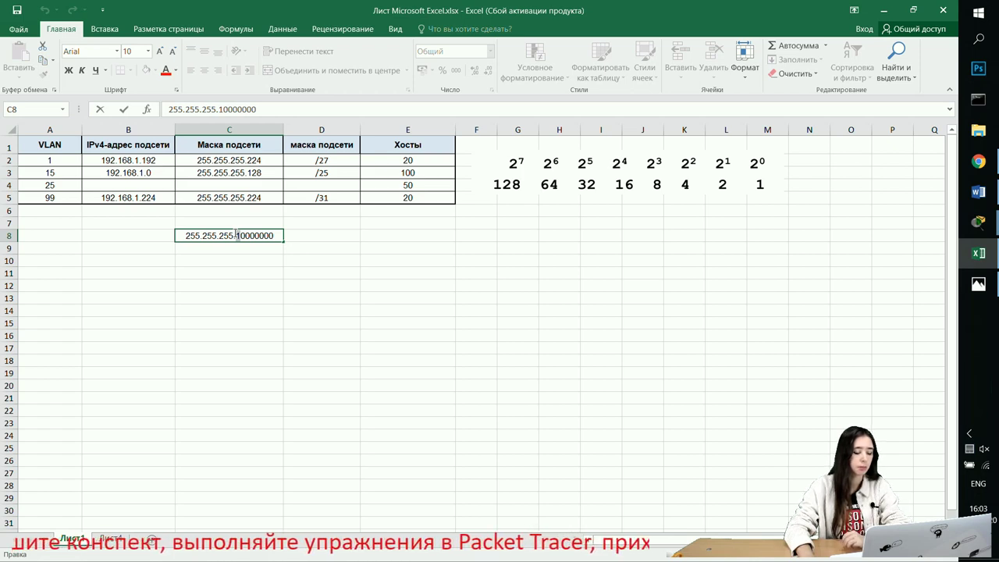
pyautogui.click(237, 235)
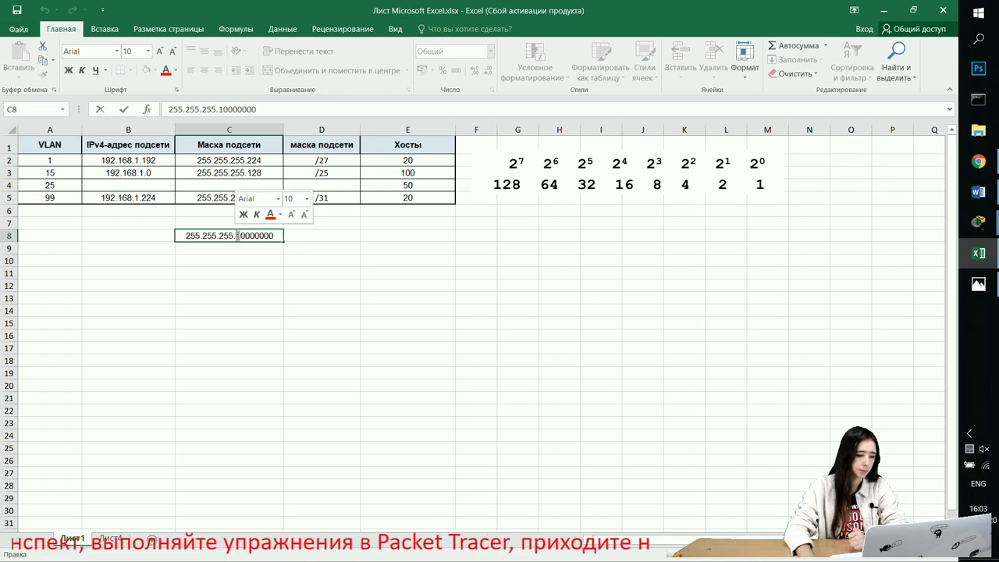
pyautogui.moveTo(242, 235); pyautogui.dragTo(277, 233)
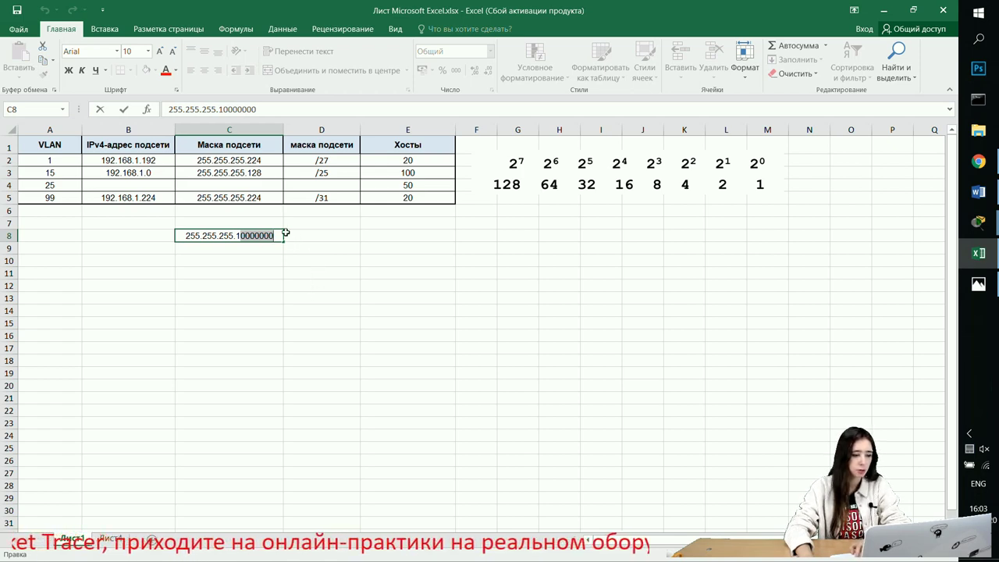
pyautogui.click(336, 227)
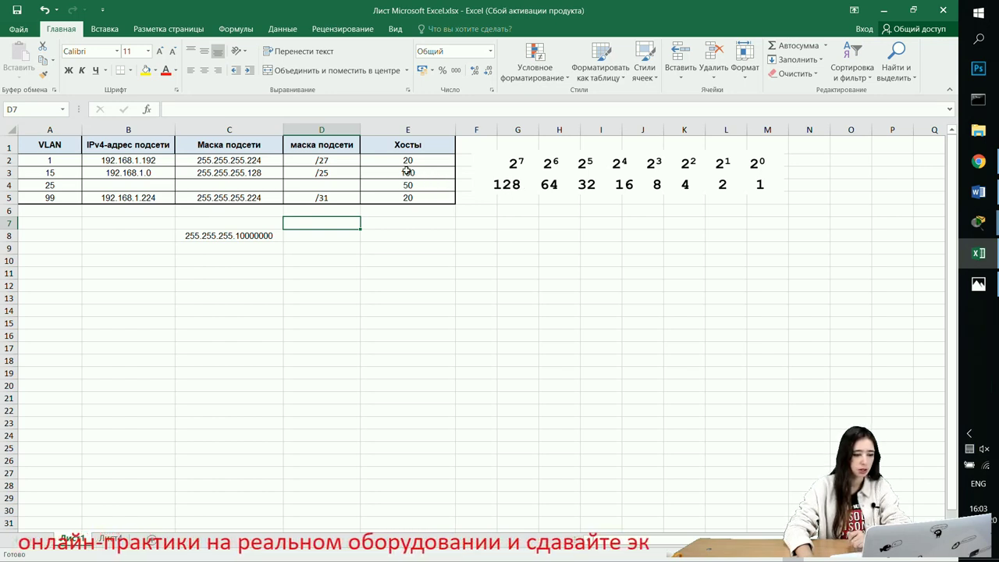
pyautogui.doubleClick(427, 185)
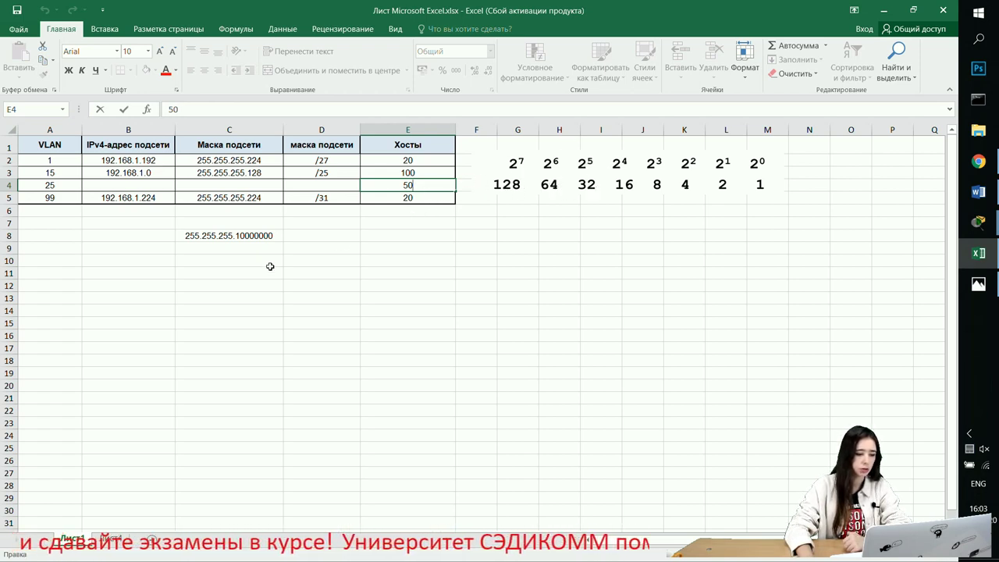
# Enter the mask with a binary last octet for VLAN 25, 255.255.255.11000000, in cell C9.
pyautogui.doubleClick(251, 245)
pyautogui.write('255')
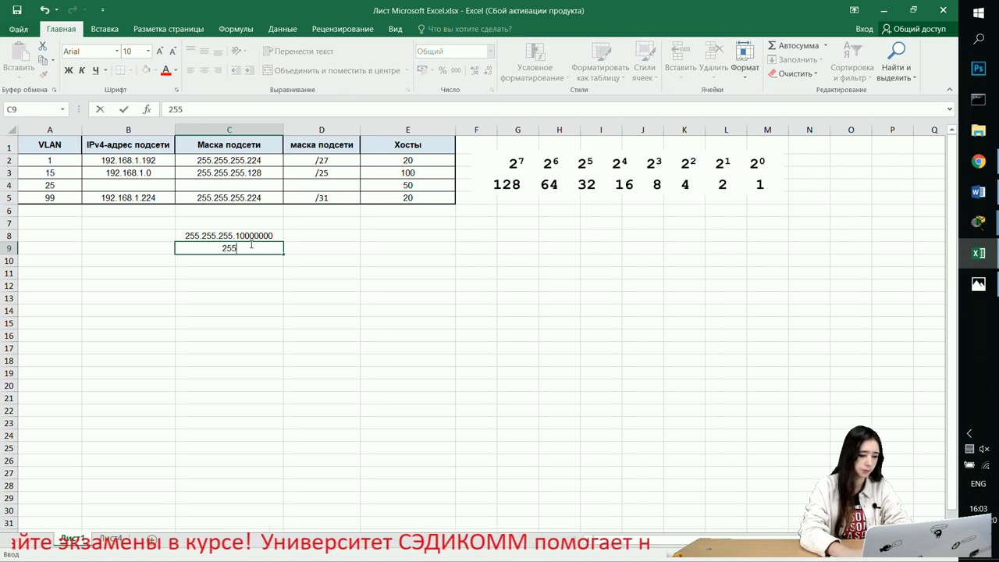
pyautogui.write('.255.2')
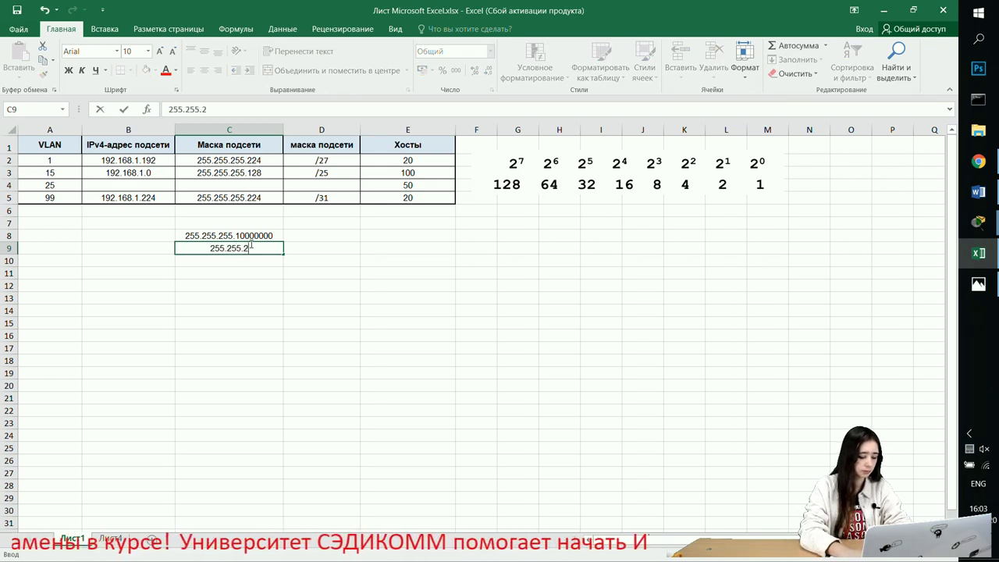
pyautogui.write('55.11')
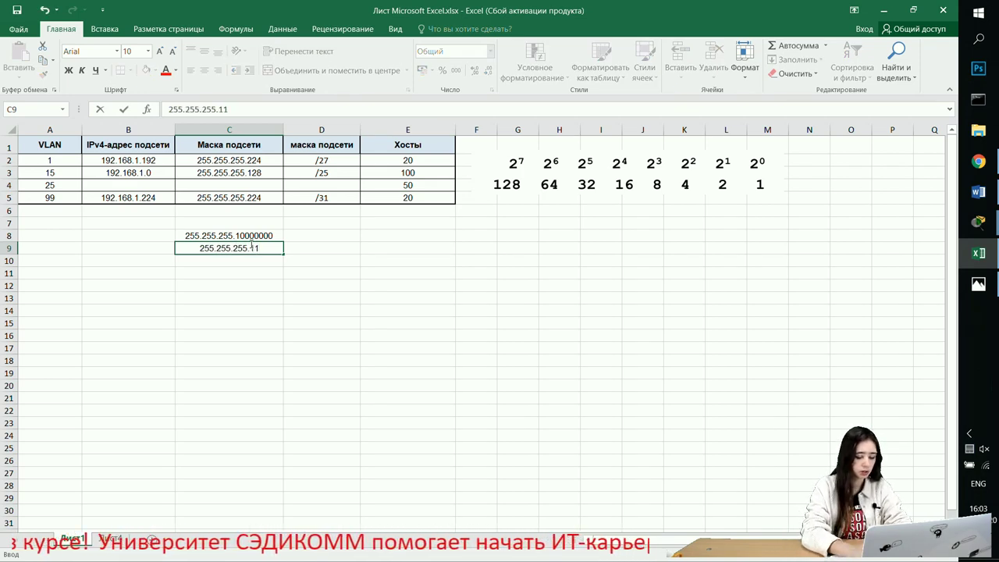
pyautogui.write('000000')
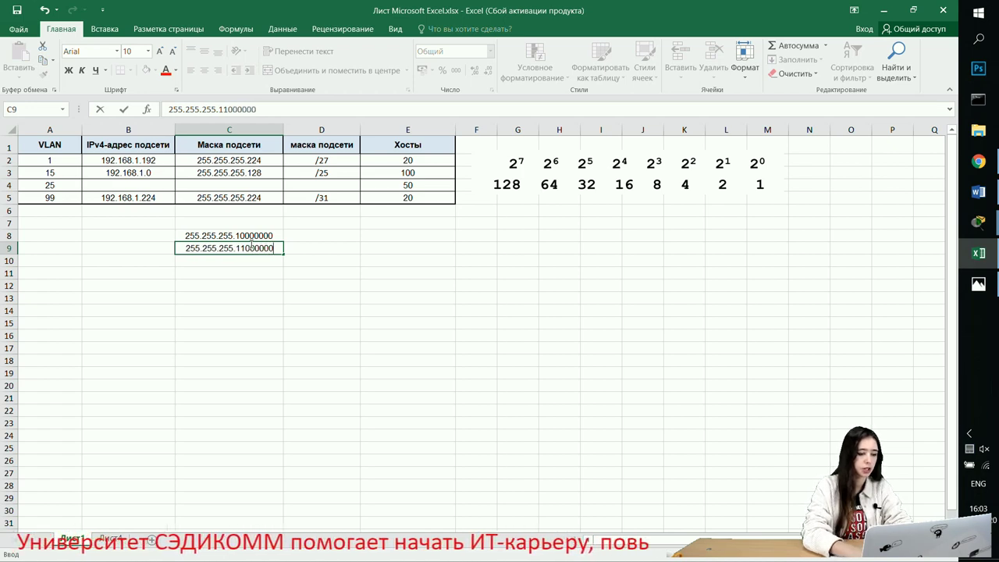
pyautogui.click(226, 322)
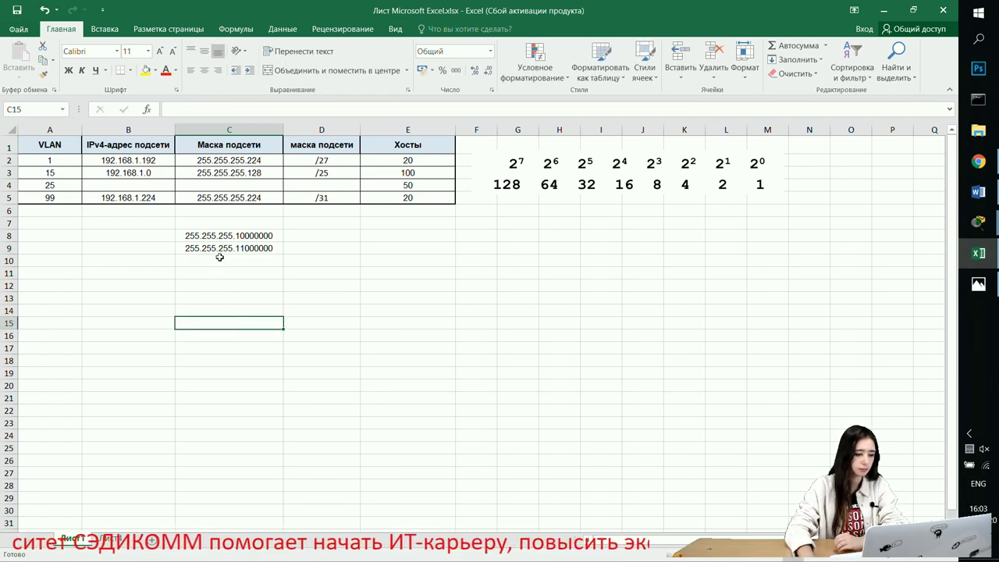
# Set VLAN 25's prefix length to /26 in cell D4.
pyautogui.moveTo(253, 185); pyautogui.dragTo(296, 179)
pyautogui.click(270, 258)
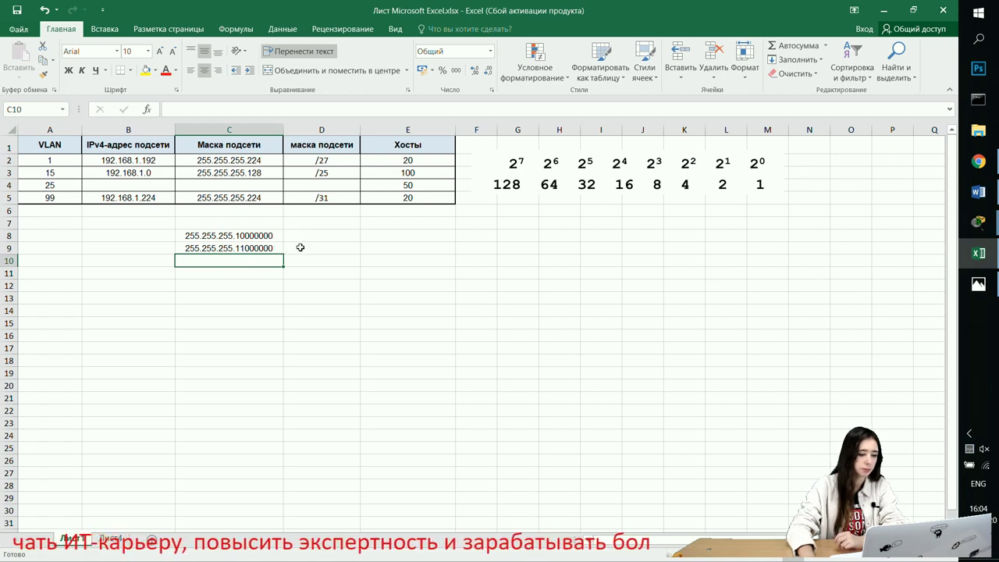
pyautogui.click(299, 247)
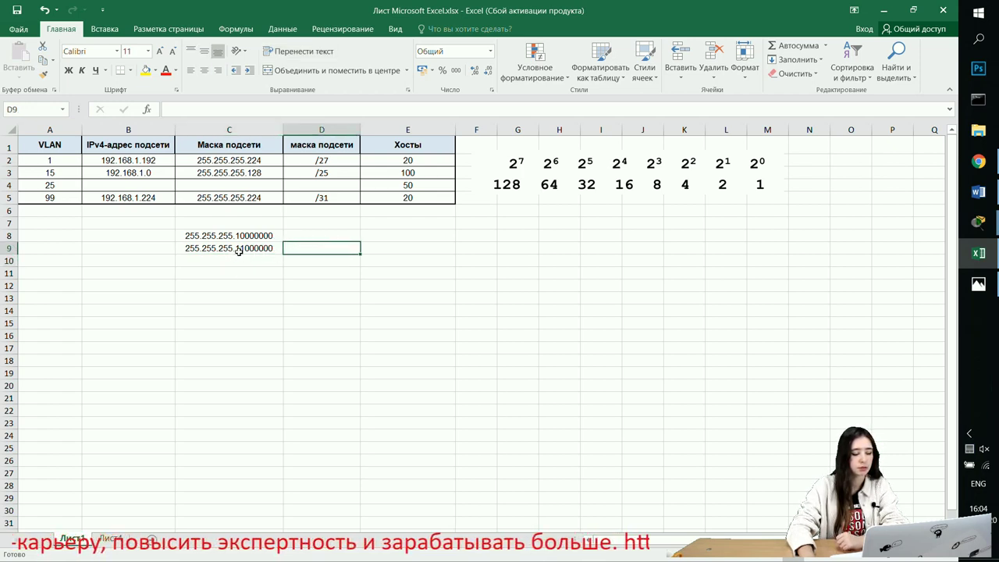
pyautogui.doubleClick(320, 185)
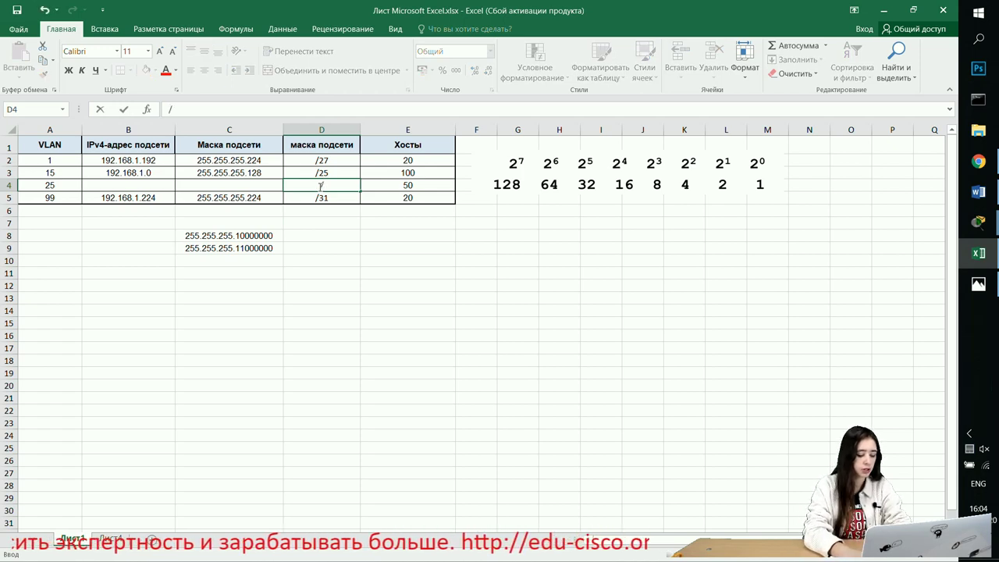
pyautogui.write('/26')
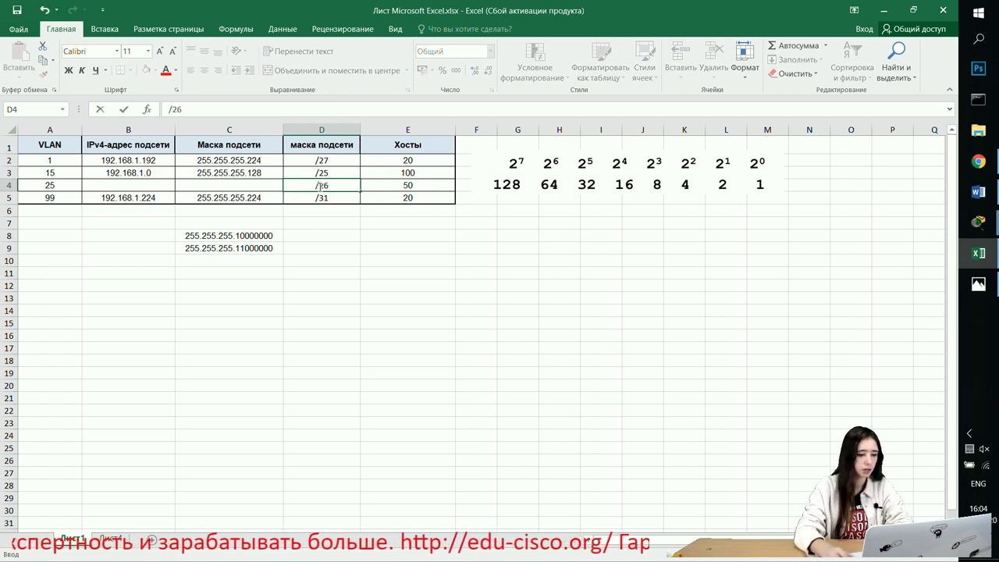
# Enter VLAN 25's dotted-decimal subnet mask, 255.255.255.192, in cell C4.
pyautogui.click(260, 185)
pyautogui.write('255.')
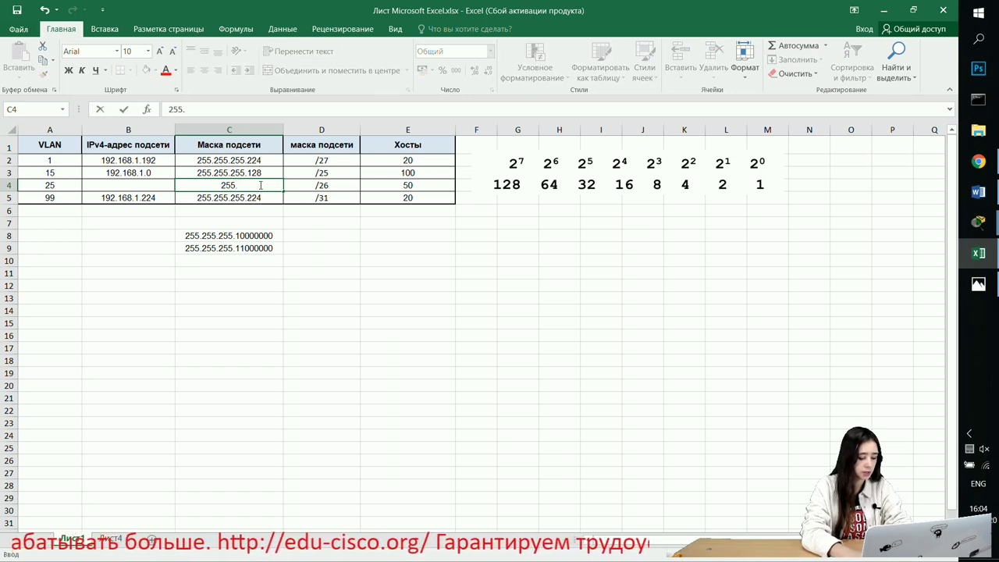
pyautogui.write('255.2')
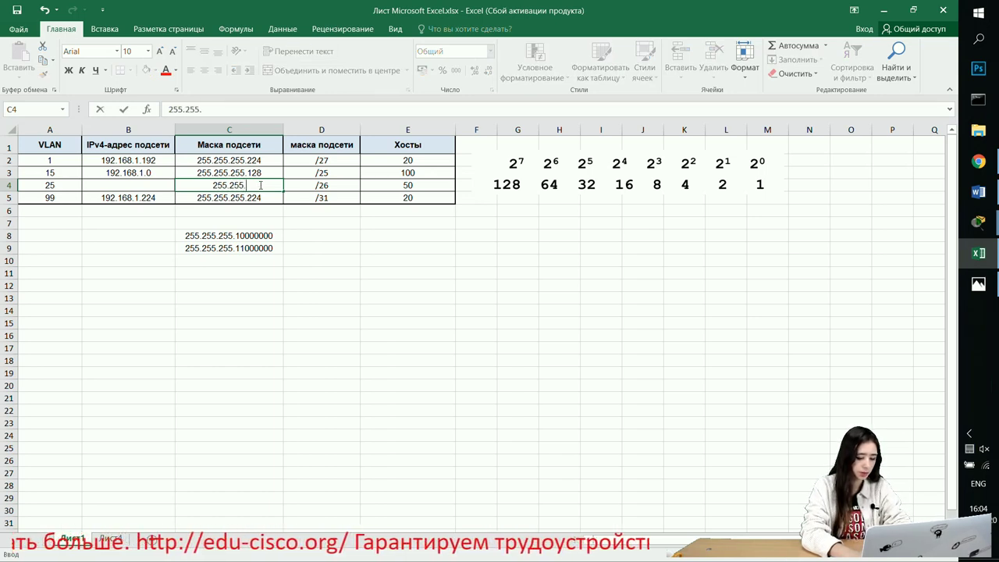
pyautogui.write('55.')
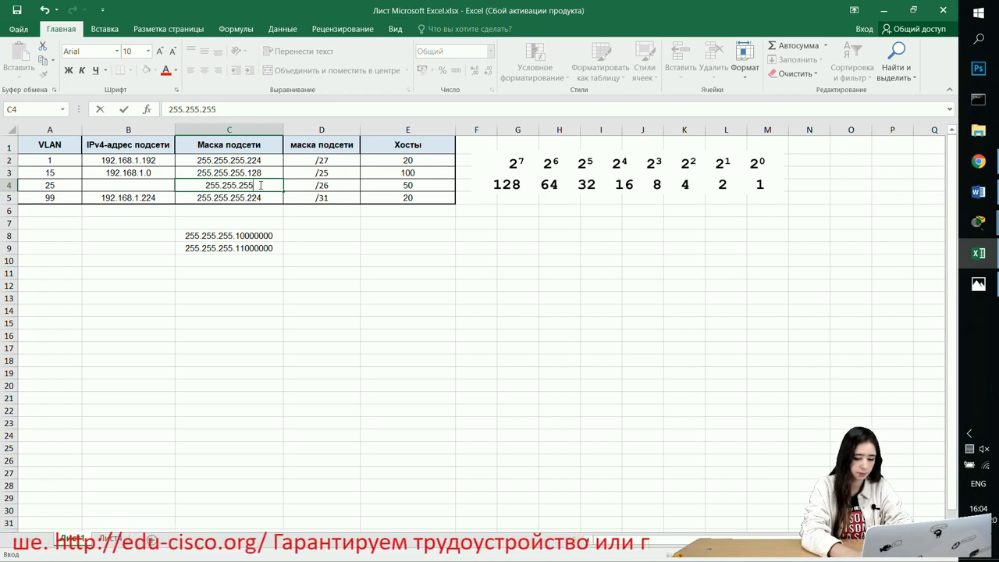
pyautogui.write('192')
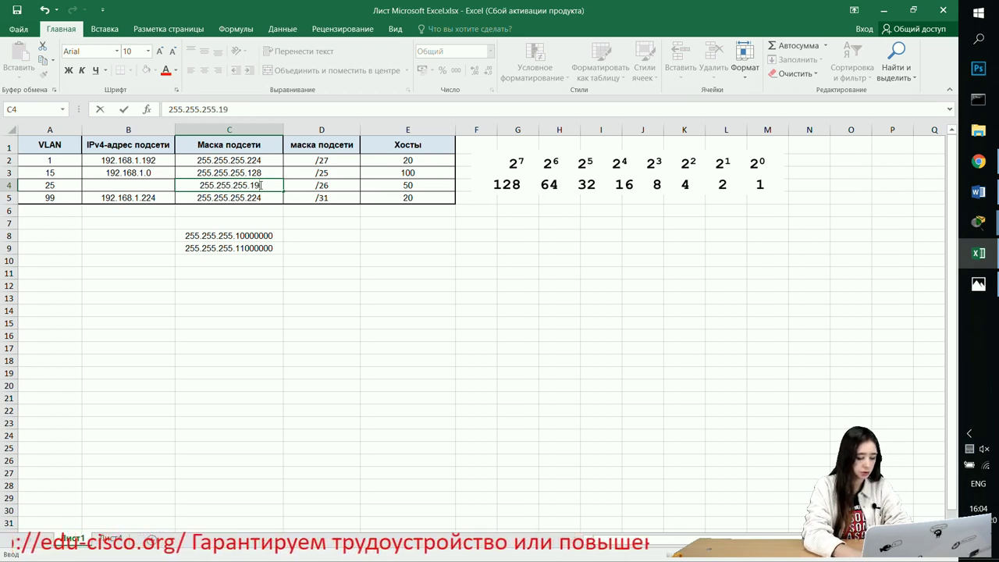
pyautogui.click(247, 259)
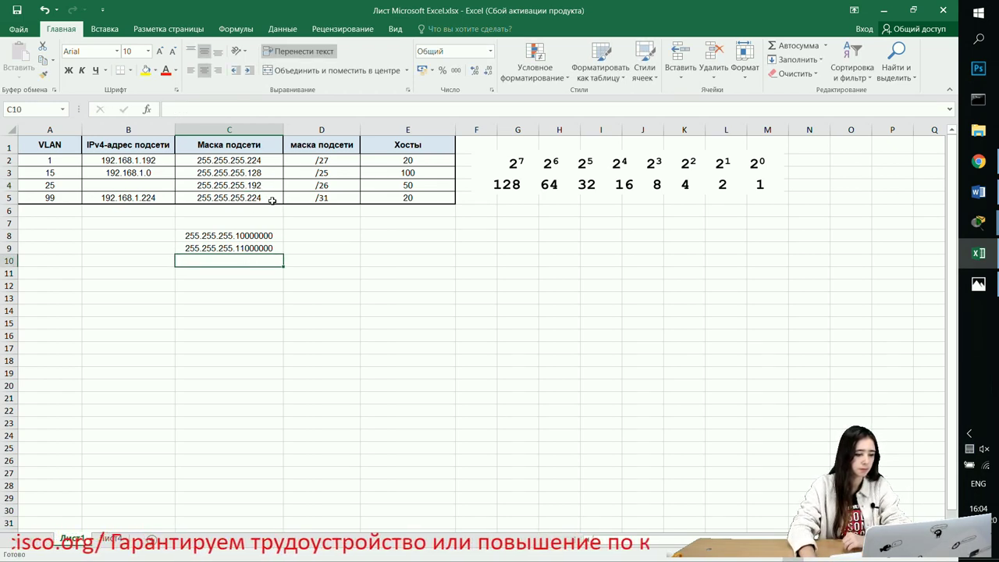
# Switch to Photos, enlarge the subnet mask reference table beside the worksheet, check the /26 row, and return to Excel.
pyautogui.click(978, 284)
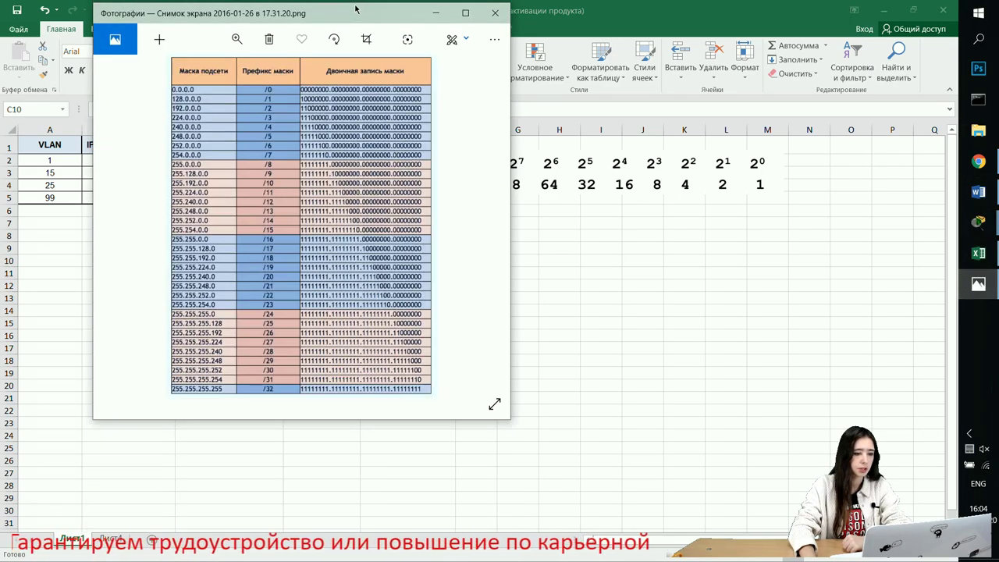
pyautogui.moveTo(355, 9); pyautogui.dragTo(736, 24)
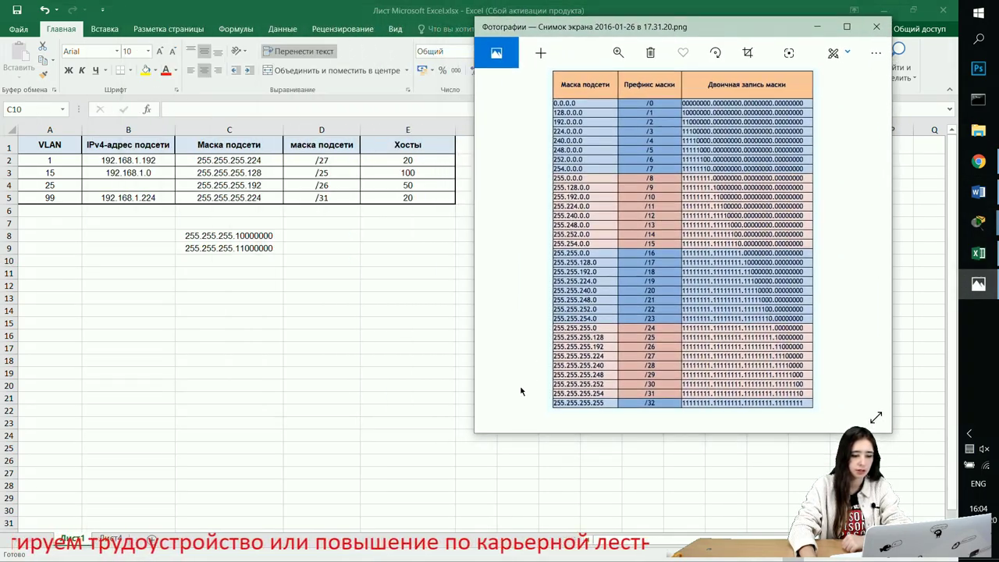
pyautogui.moveTo(472, 435); pyautogui.dragTo(424, 512)
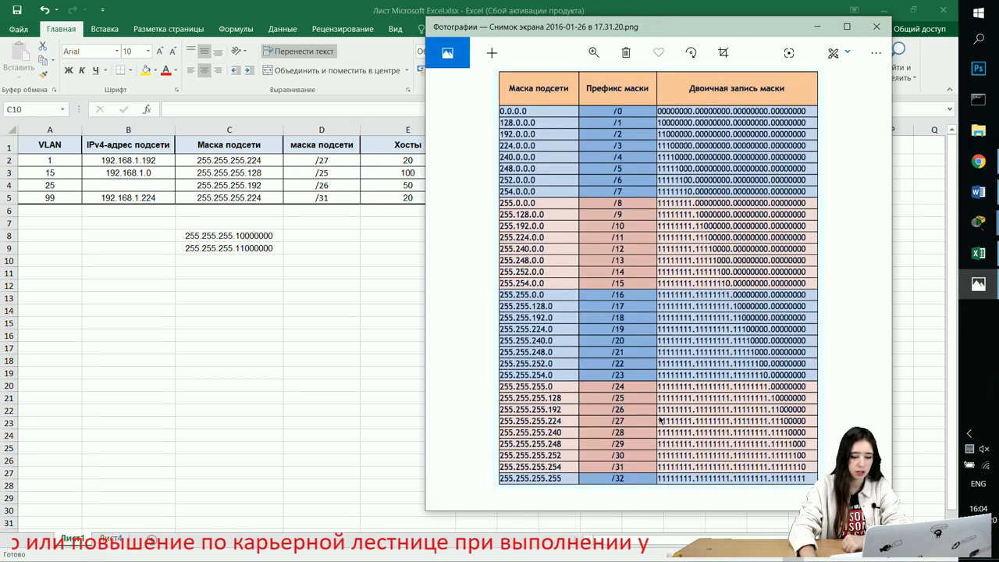
pyautogui.click(816, 26)
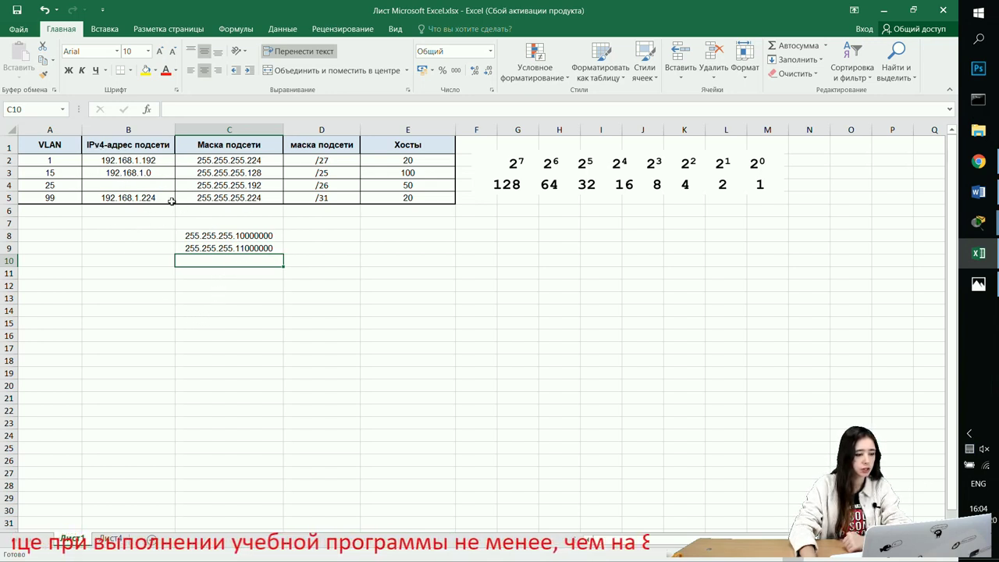
# Enter the first address of VLAN 15's range, 192.168.1.0, in cell B11.
pyautogui.click(161, 176)
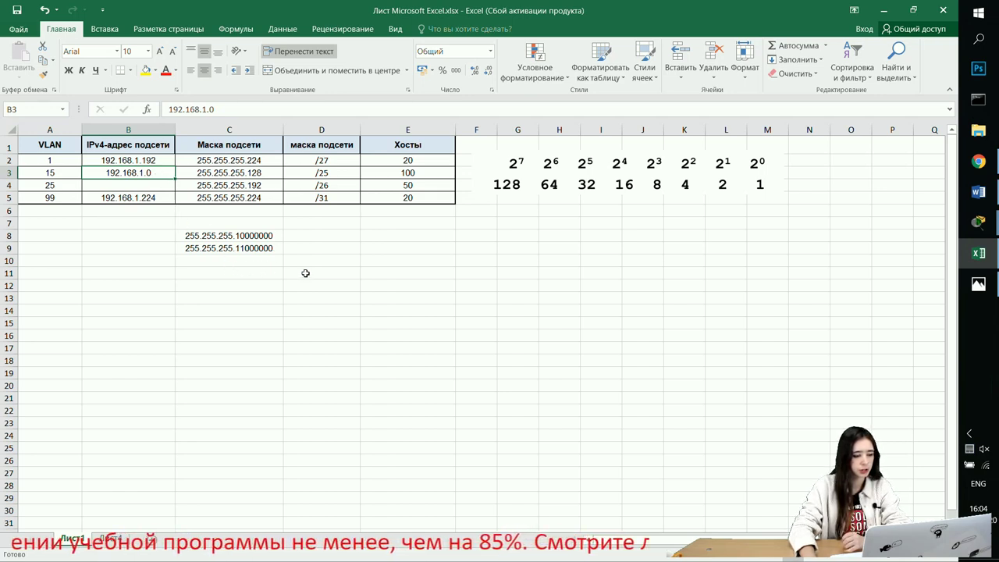
pyautogui.click(143, 272)
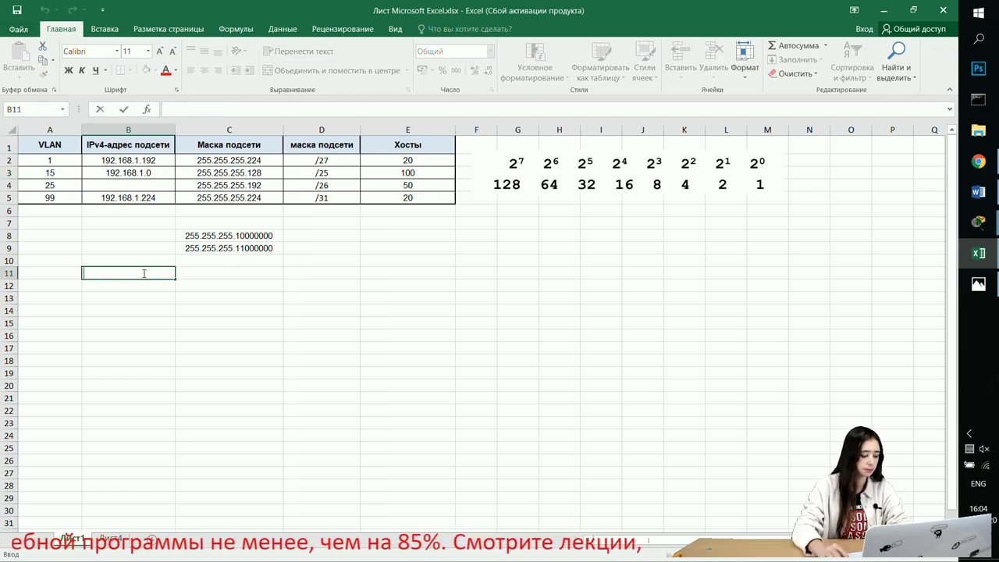
pyautogui.write('192.1')
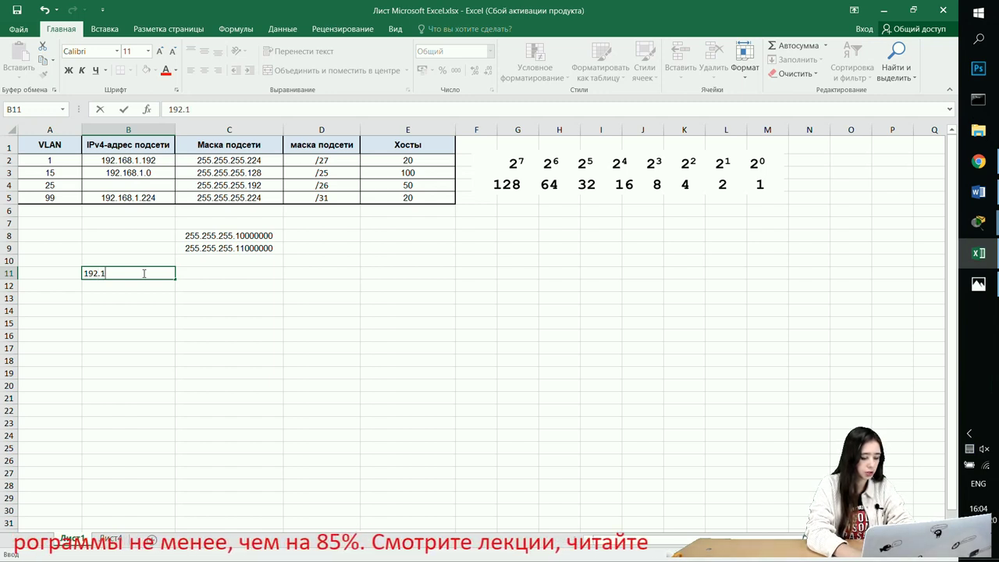
pyautogui.write('68.')
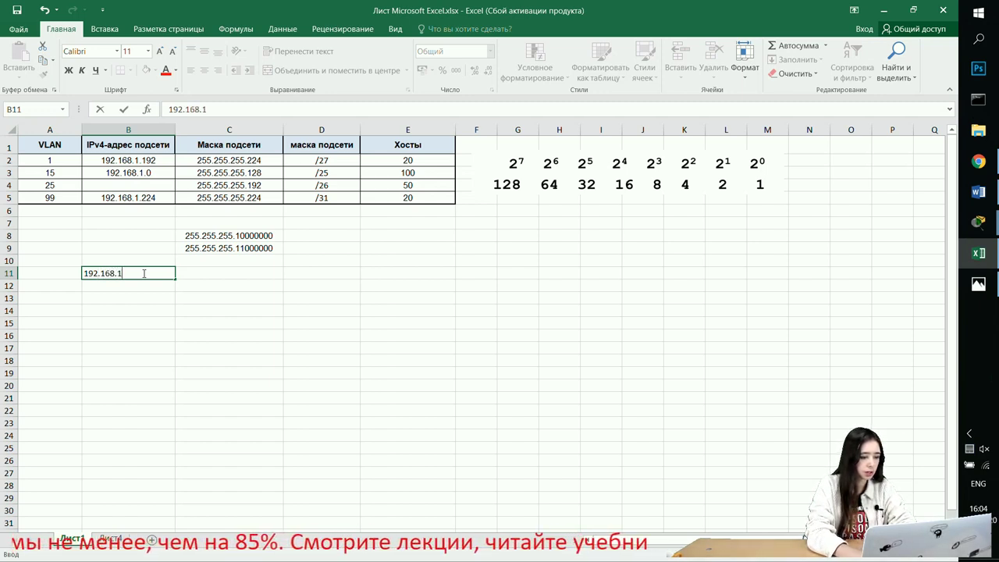
pyautogui.write('1.0')
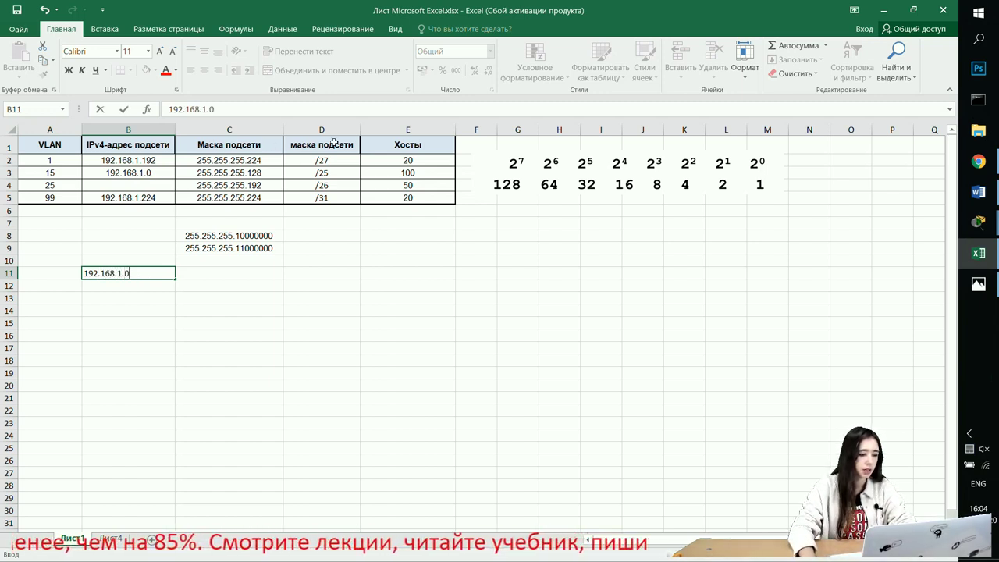
# Enter the last address of VLAN 15's range, 192.168.1.127, in cell C11.
pyautogui.click(237, 269)
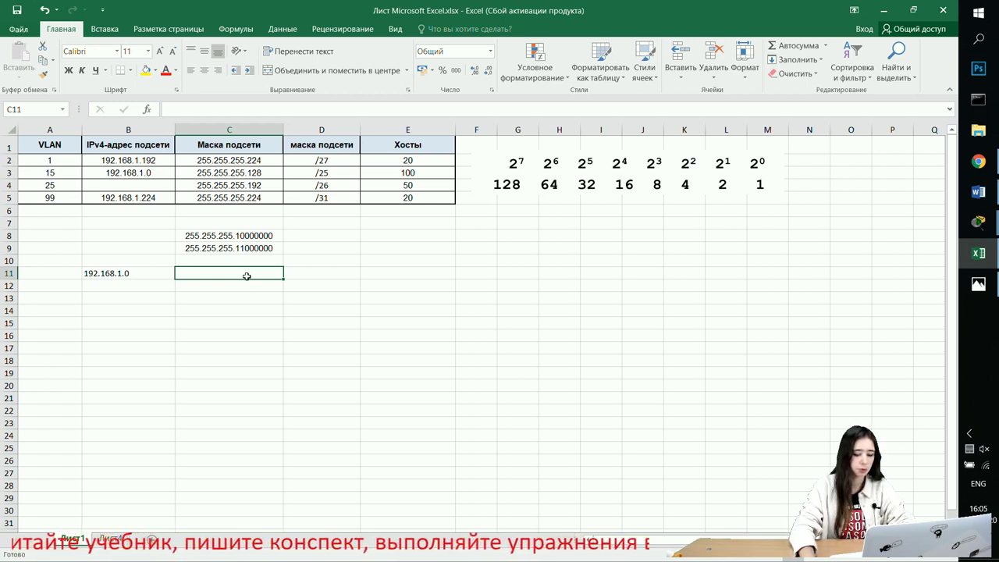
pyautogui.write('192')
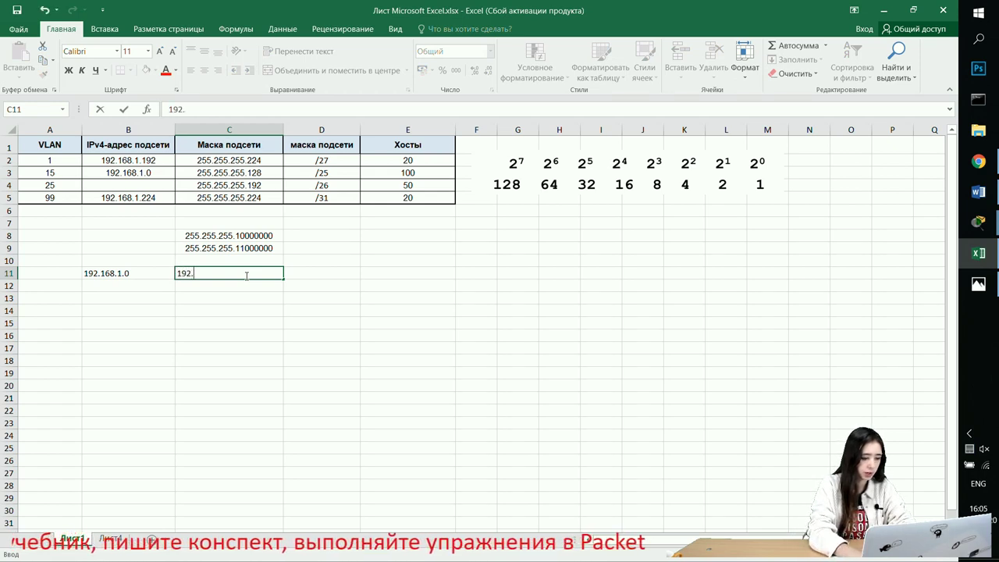
pyautogui.write('.16')
pyautogui.write('8.1.127')
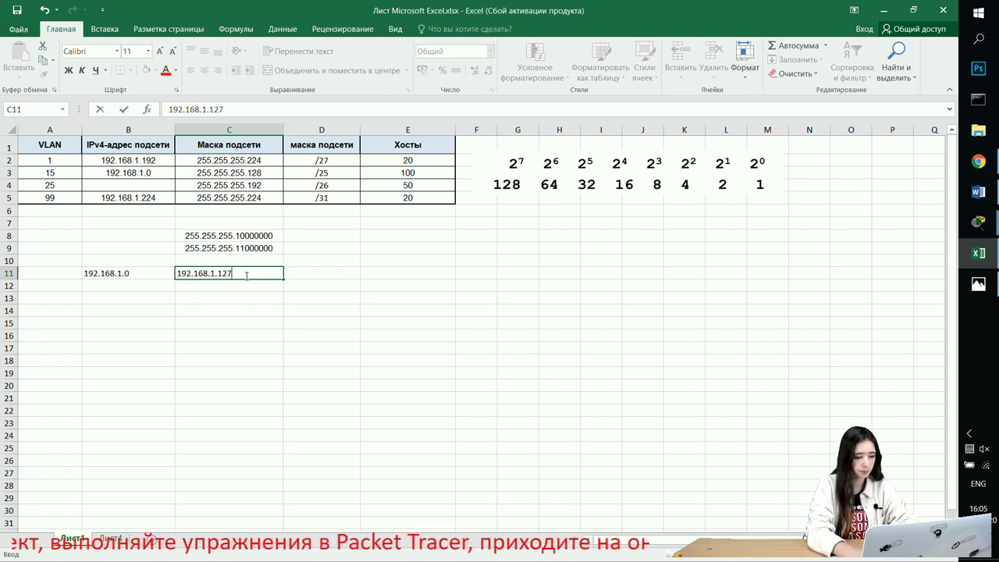
pyautogui.press('Return')
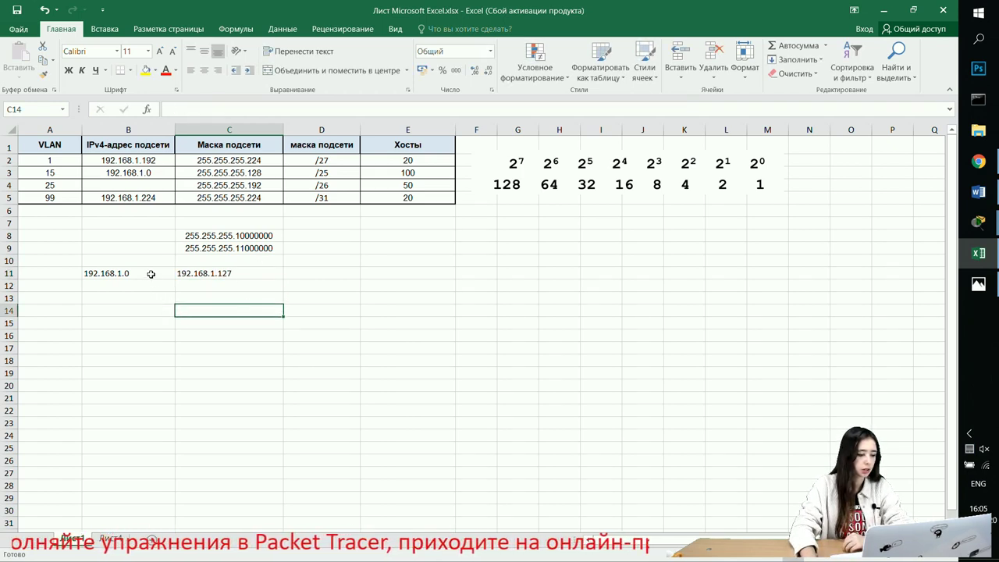
# Examine VLAN 15's address range in B11:C11 against VLAN 25's blank subnet address and the masks in the table.
pyautogui.click(149, 275)
pyautogui.click(225, 274)
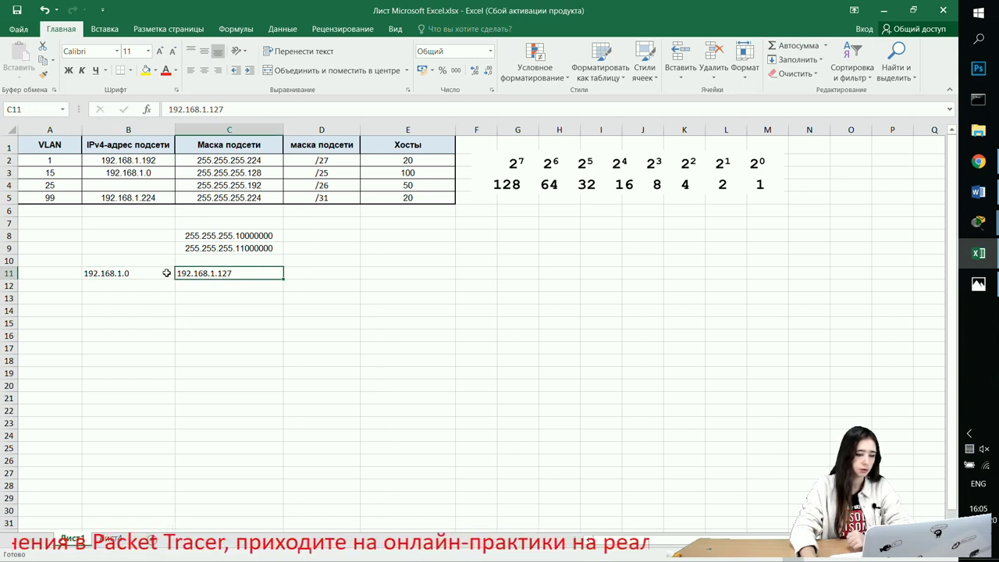
pyautogui.moveTo(166, 273); pyautogui.dragTo(201, 273)
pyautogui.click(137, 300)
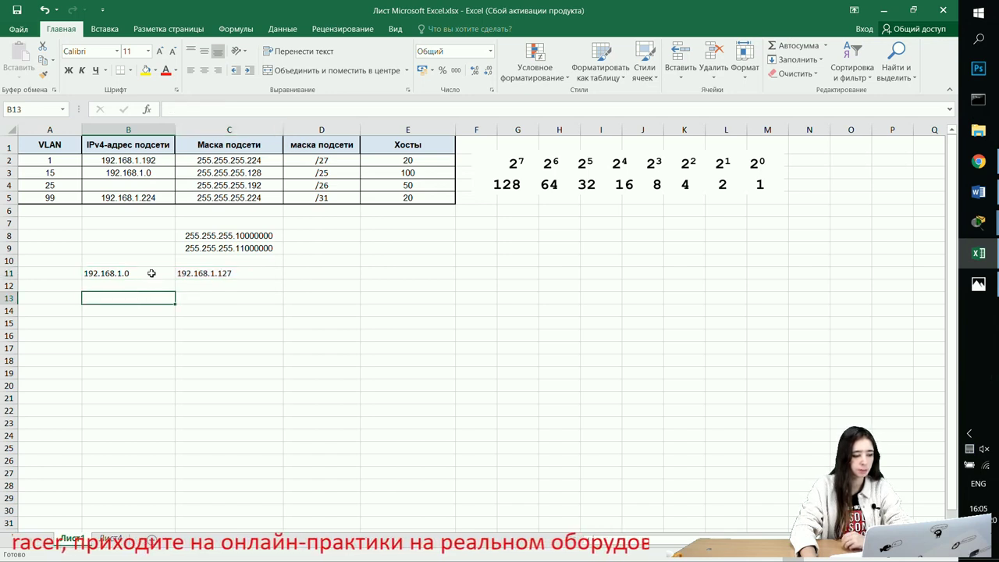
pyautogui.click(250, 273)
pyautogui.moveTo(258, 267); pyautogui.dragTo(136, 288)
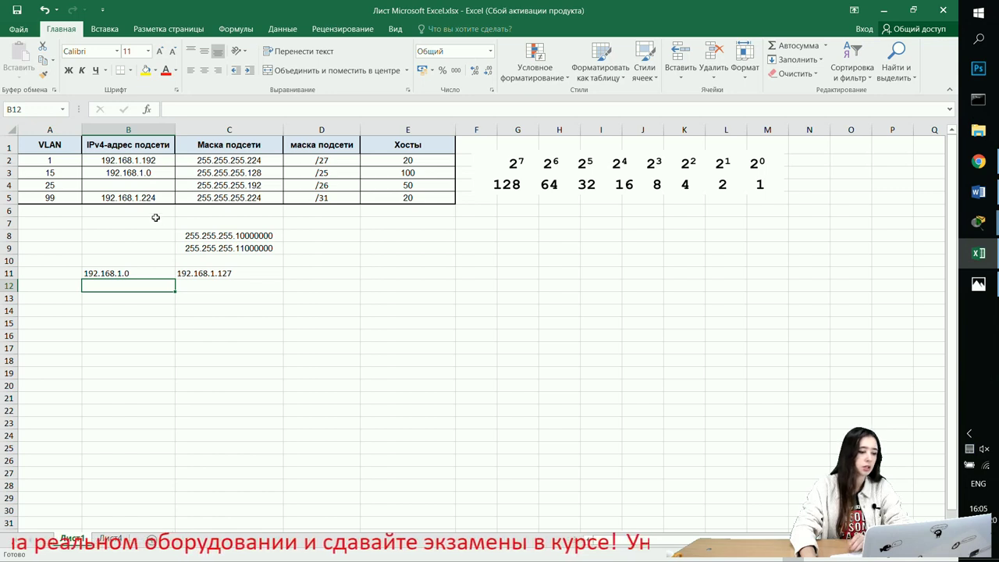
pyautogui.click(129, 186)
pyautogui.click(279, 198)
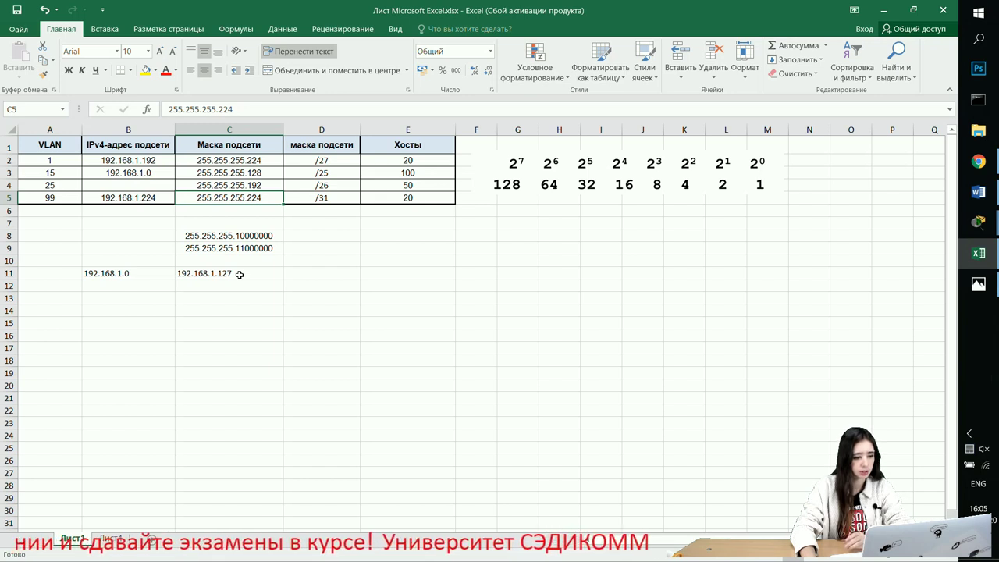
pyautogui.doubleClick(240, 274)
# Enter the first address of VLAN 25's range, 192.168.1.128, in cell B12.
pyautogui.click(156, 286)
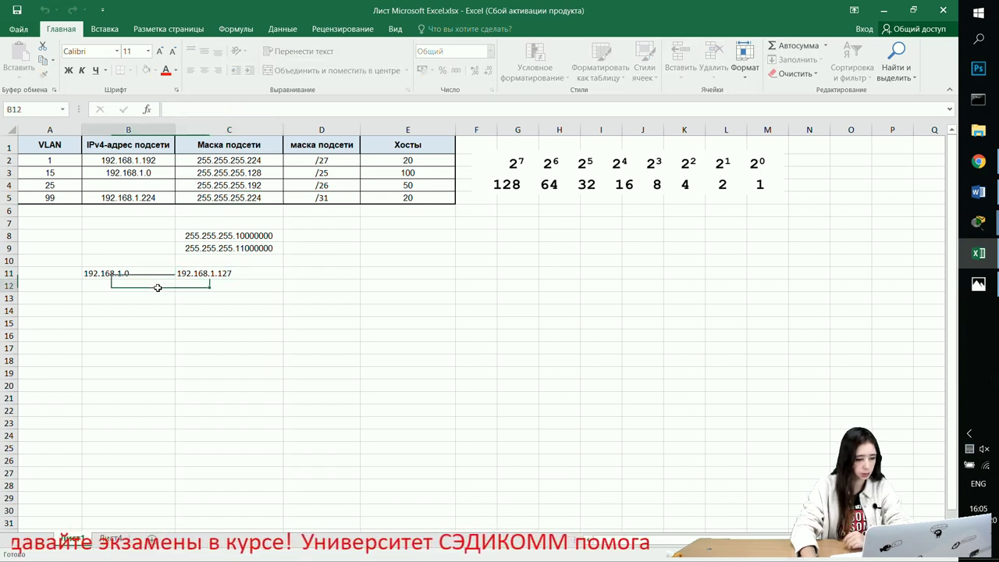
pyautogui.doubleClick(157, 287)
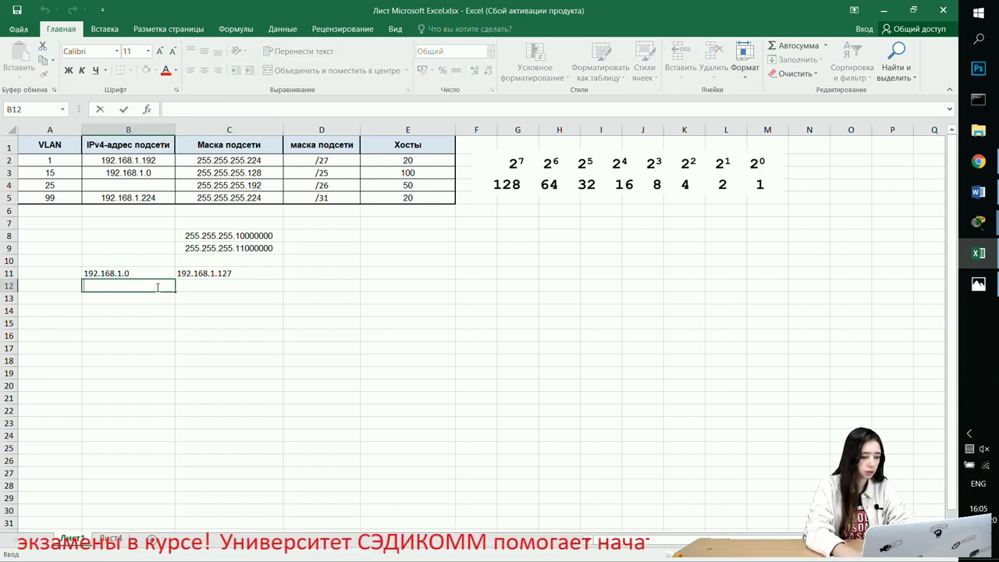
pyautogui.write('1')
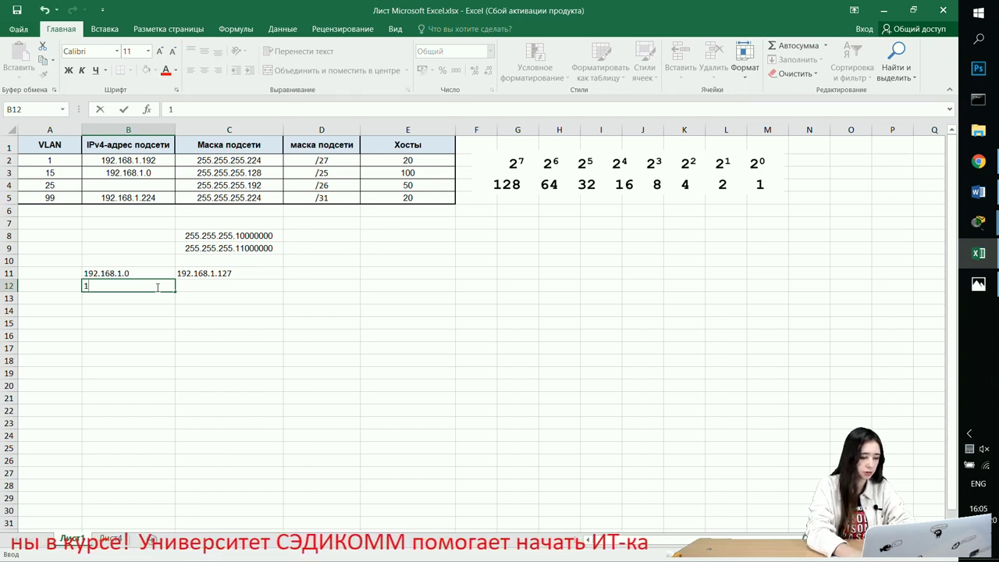
pyautogui.write('92.168.1.1')
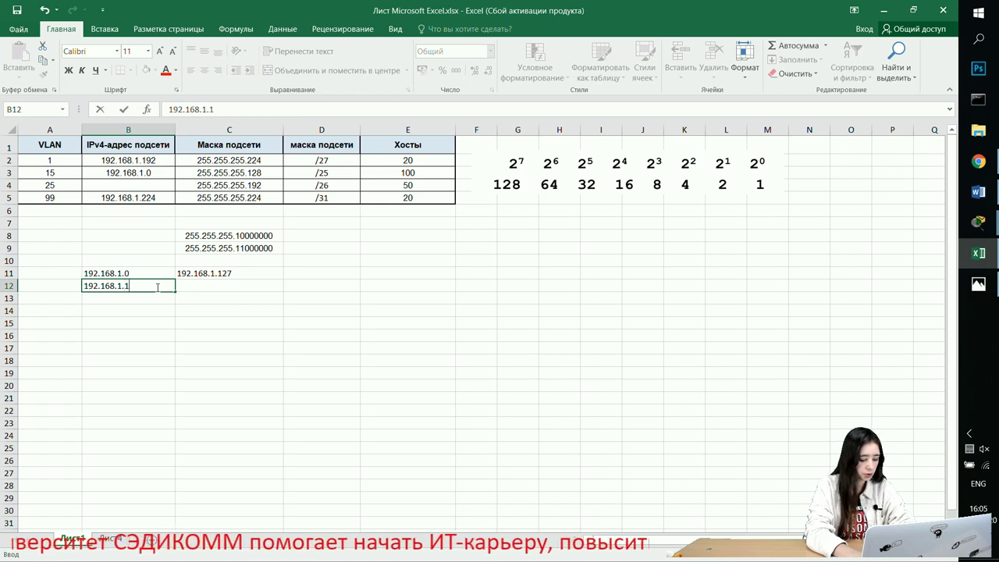
pyautogui.write('28')
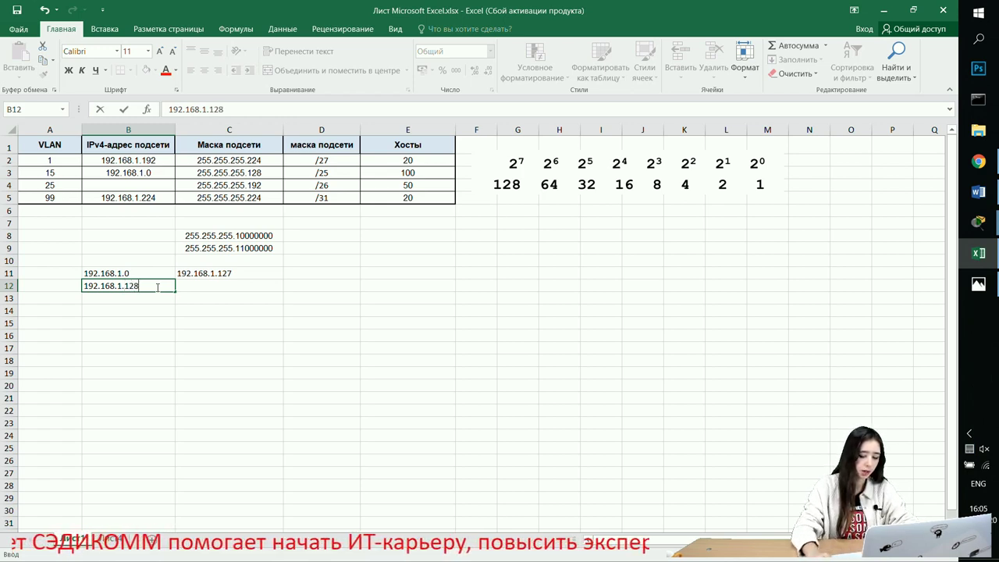
# Enter the last address of VLAN 25's range, 192.168.1.191, in cell C12.
pyautogui.click(228, 284)
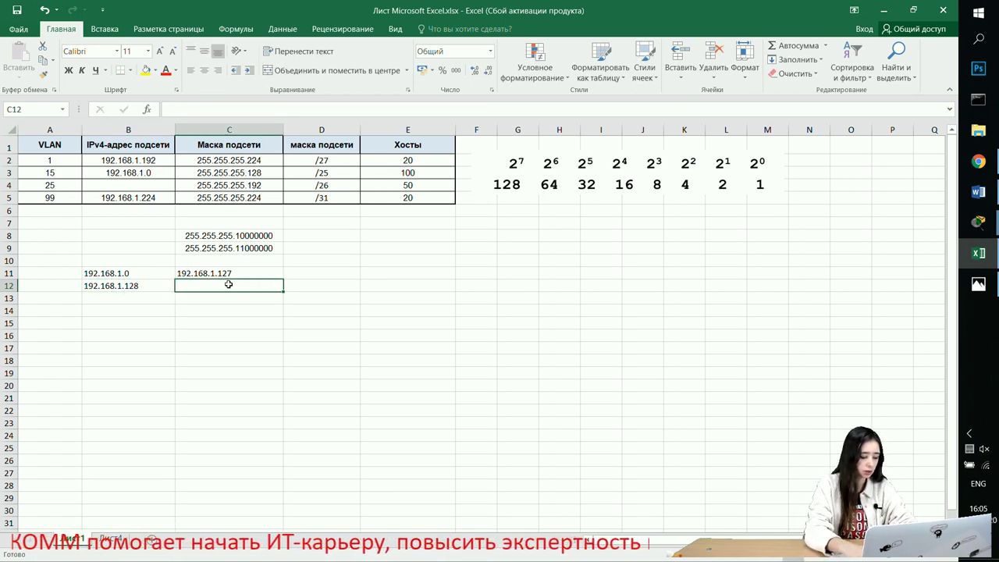
pyautogui.write('192')
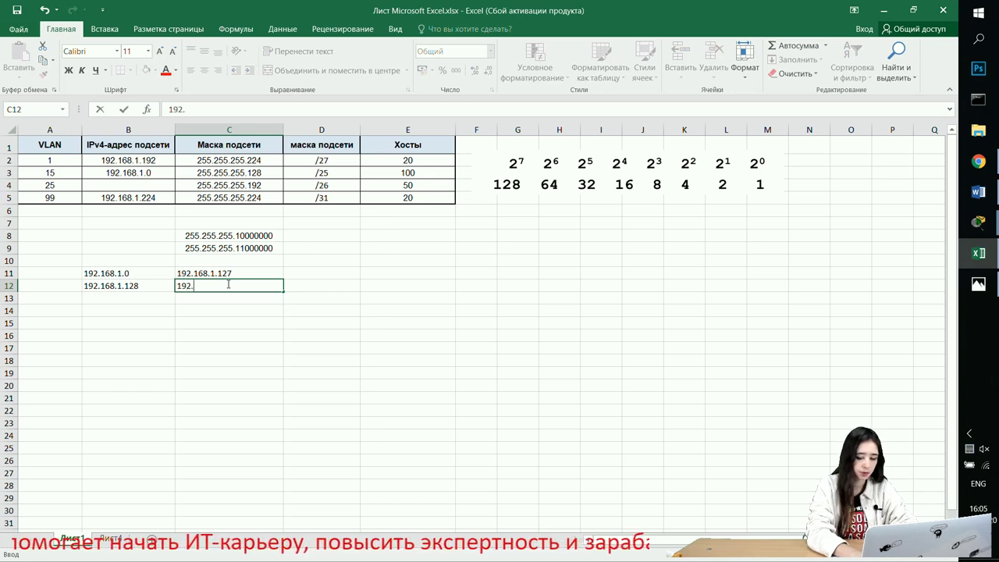
pyautogui.write('.168.1.191')
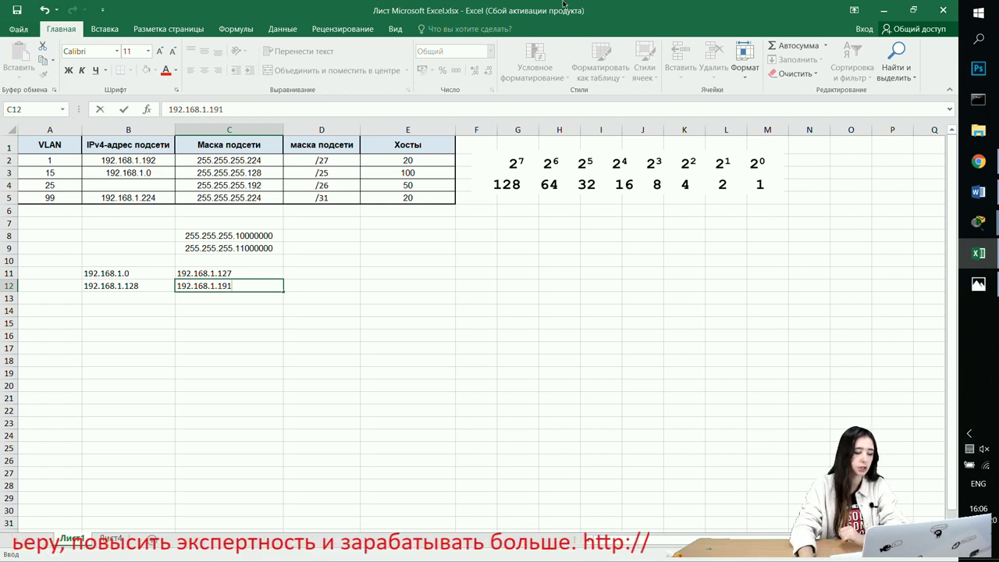
pyautogui.click(250, 371)
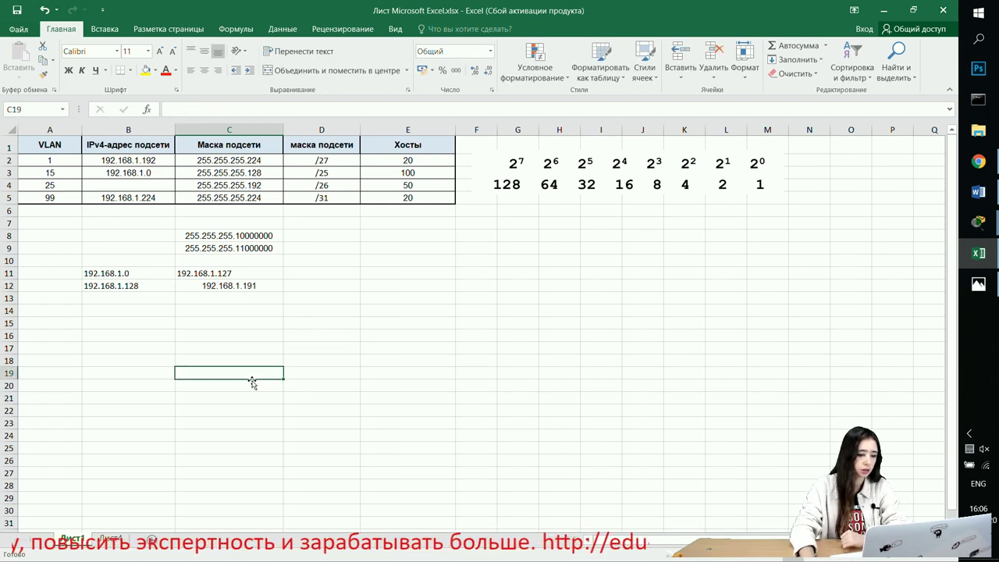
# Center the address in cell C11 horizontally to match the alignment of C12.
pyautogui.click(196, 283)
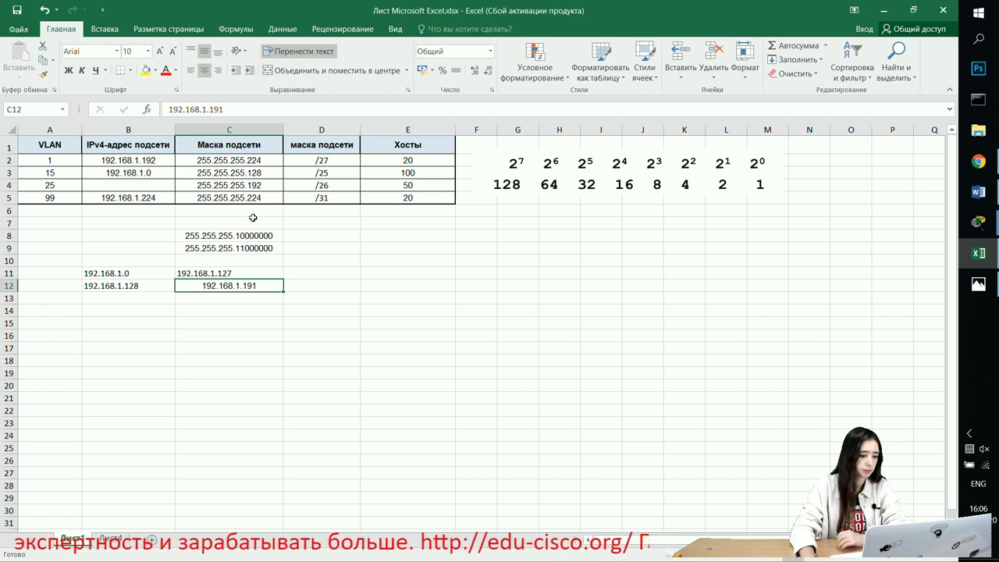
pyautogui.click(252, 273)
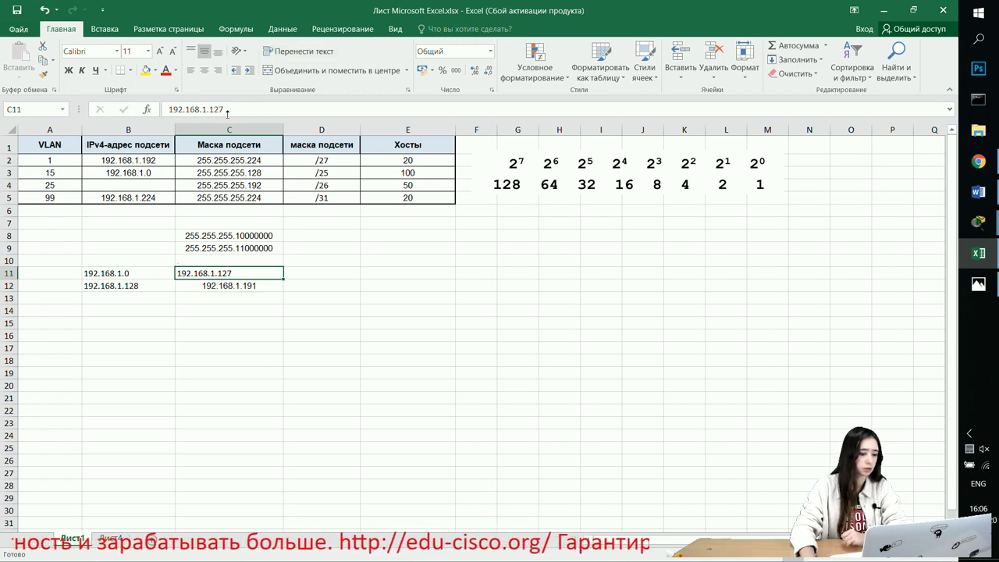
pyautogui.click(259, 284)
pyautogui.click(272, 271)
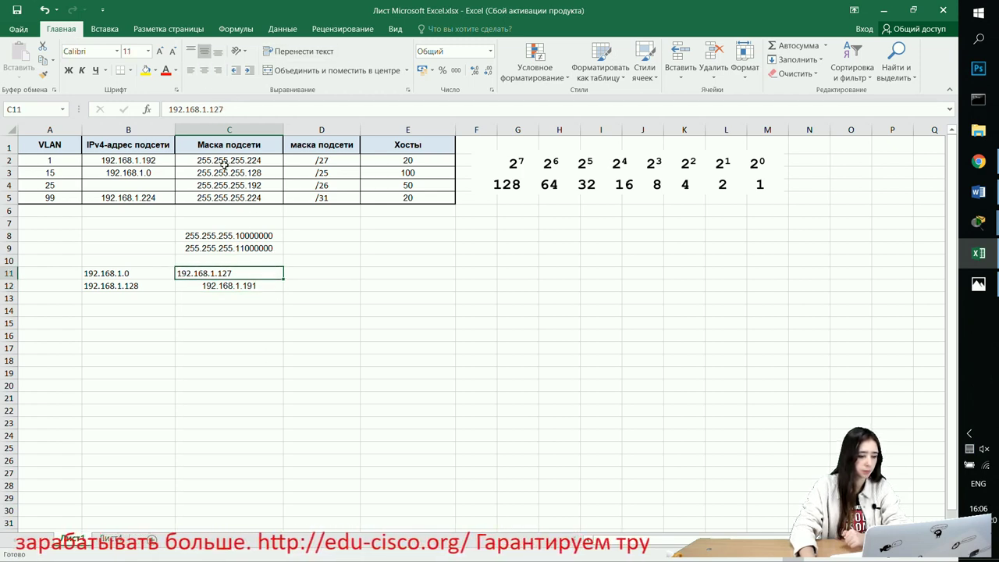
pyautogui.click(205, 70)
pyautogui.moveTo(237, 335); pyautogui.dragTo(238, 323)
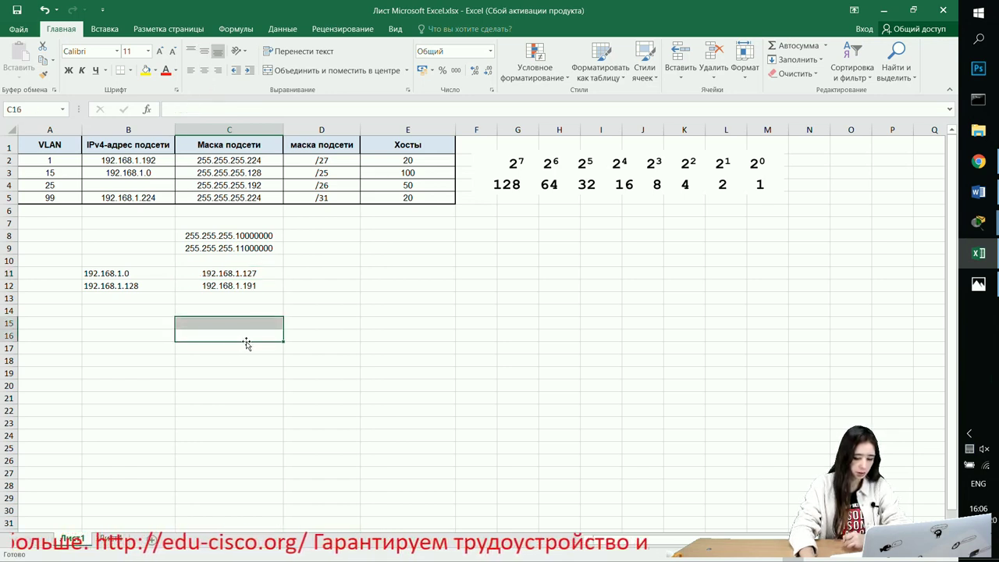
# Copy the address 192.168.1.128 from B12 into VLAN 25's subnet address cell, B4.
pyautogui.click(226, 383)
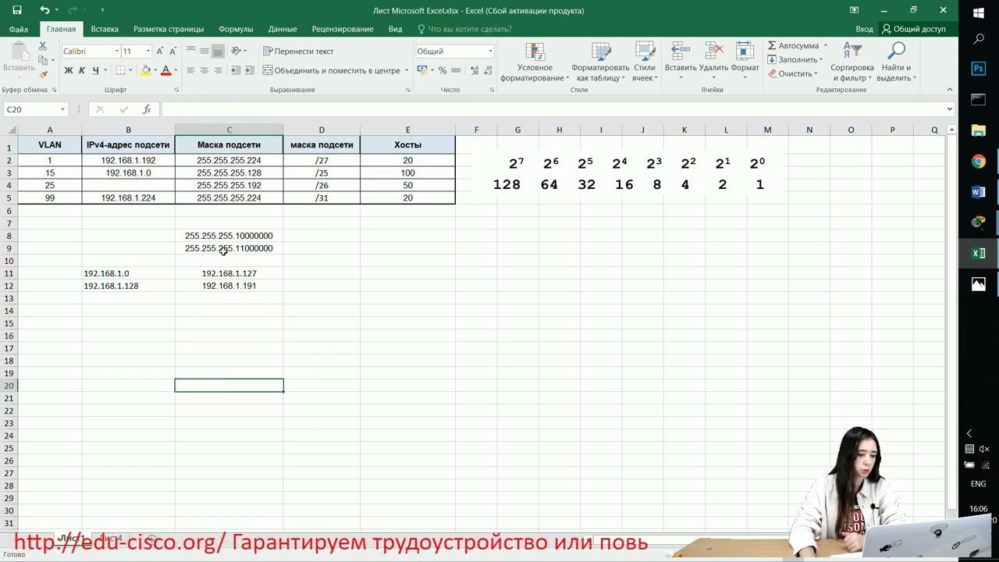
pyautogui.click(149, 289)
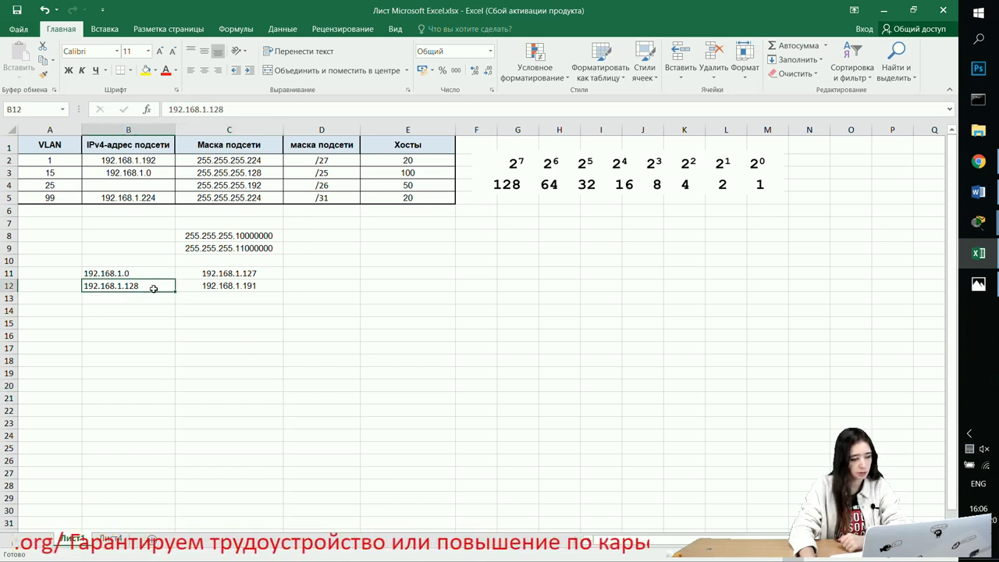
pyautogui.doubleClick(136, 285)
pyautogui.moveTo(134, 284); pyautogui.dragTo(80, 262)
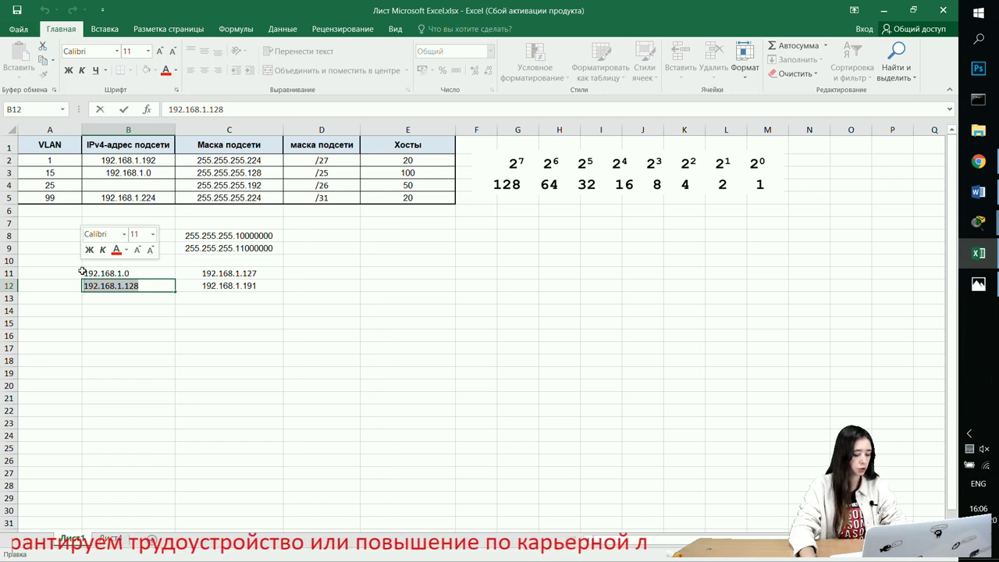
pyautogui.moveTo(236, 111); pyautogui.dragTo(172, 109)
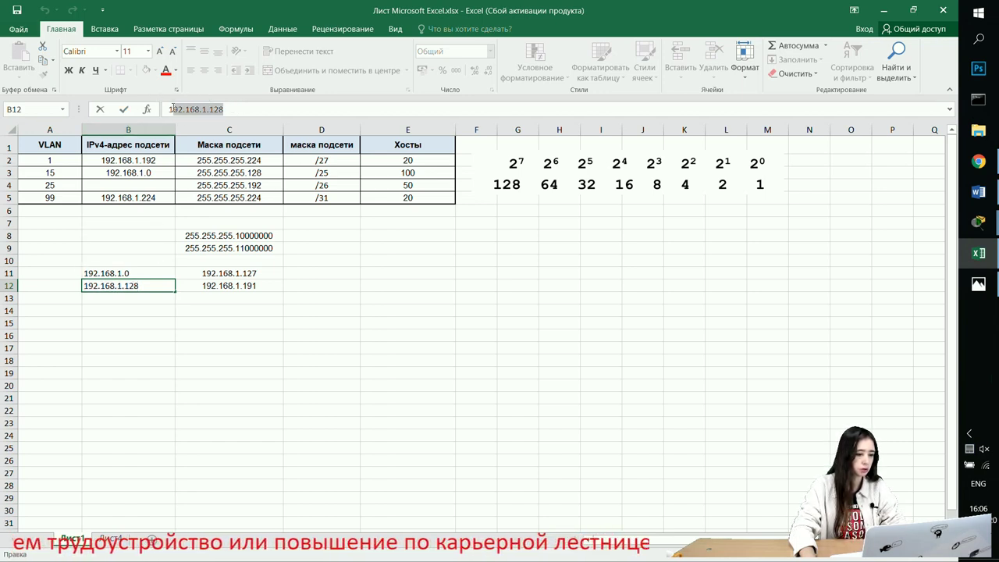
pyautogui.hotkey('ctrl', 'c')
pyautogui.click(131, 186)
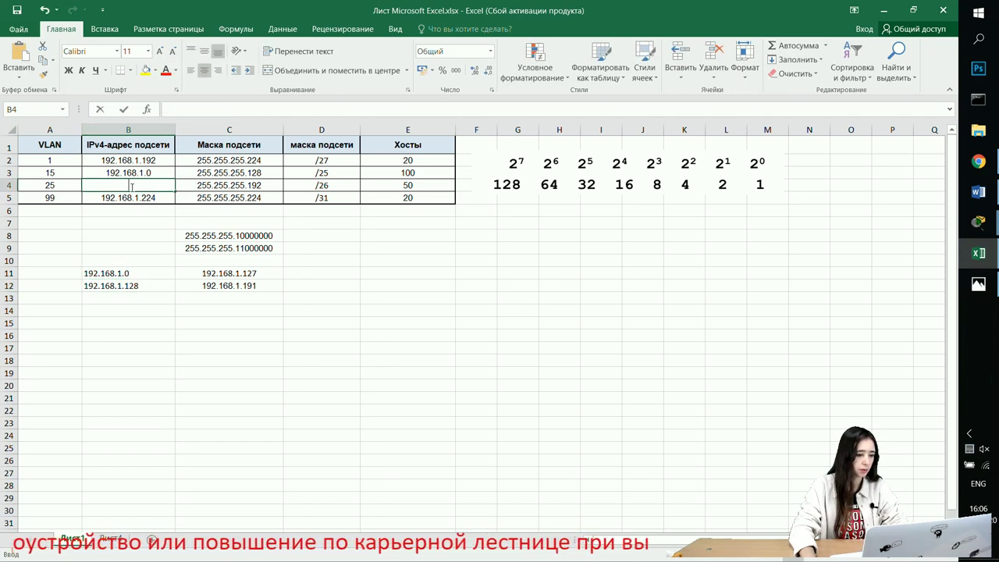
pyautogui.hotkey('ctrl', 'v')
pyautogui.click(218, 320)
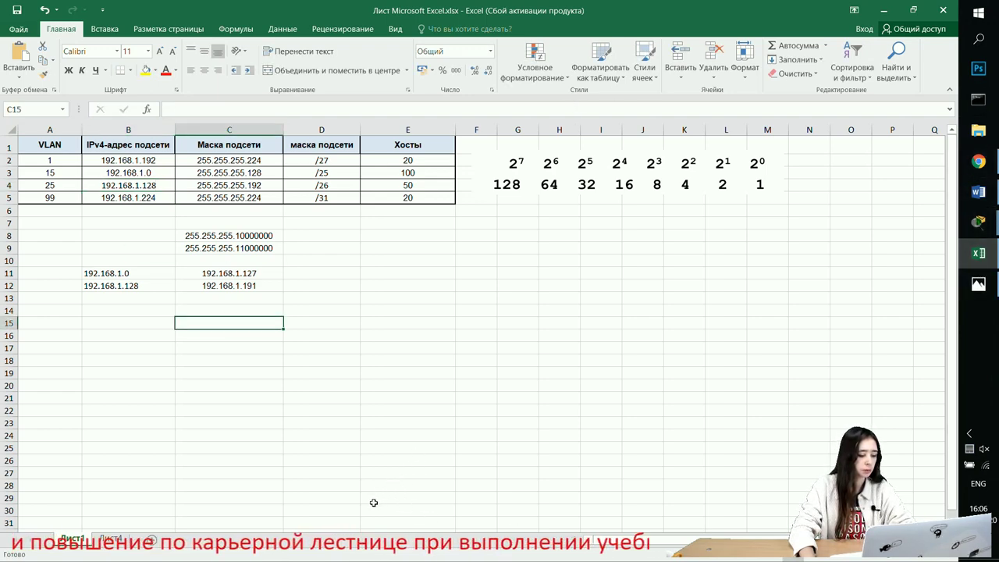
# Open the blank sheet Лист4, switch to the PT Activity window and copy its whole addressing table, from the header through L25.
pyautogui.click(108, 542)
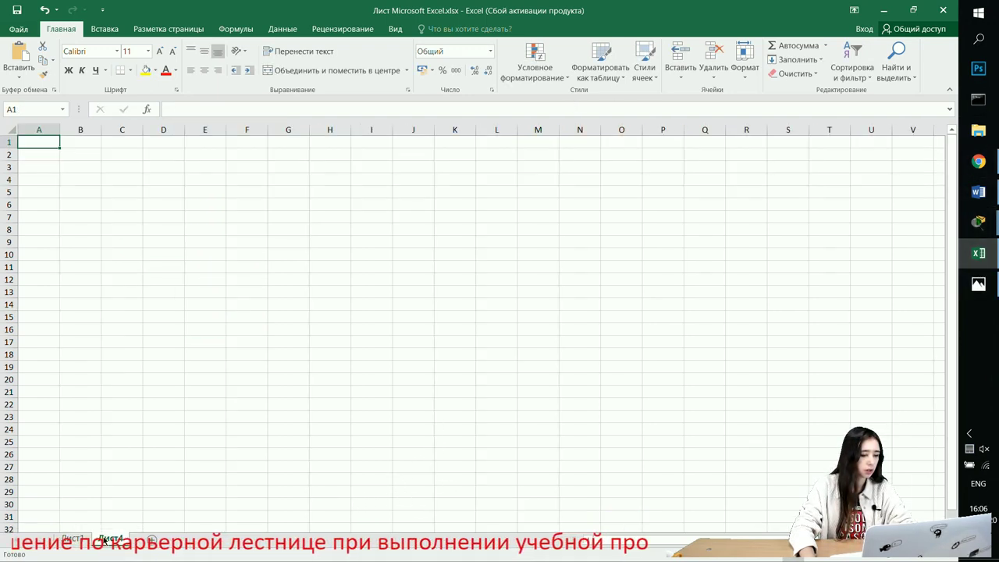
pyautogui.moveTo(981, 224)
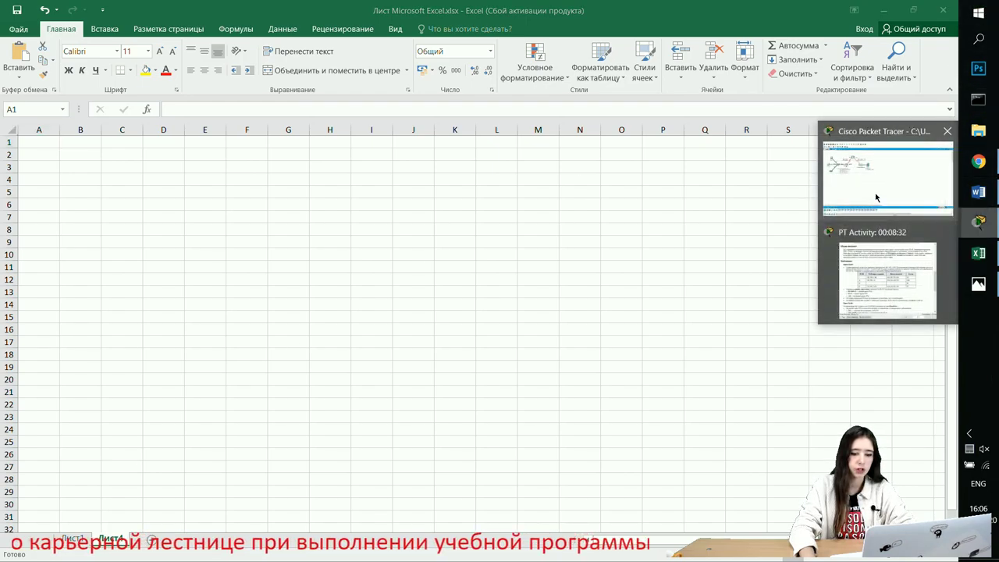
pyautogui.click(865, 285)
pyautogui.scroll(5, 679, 110)
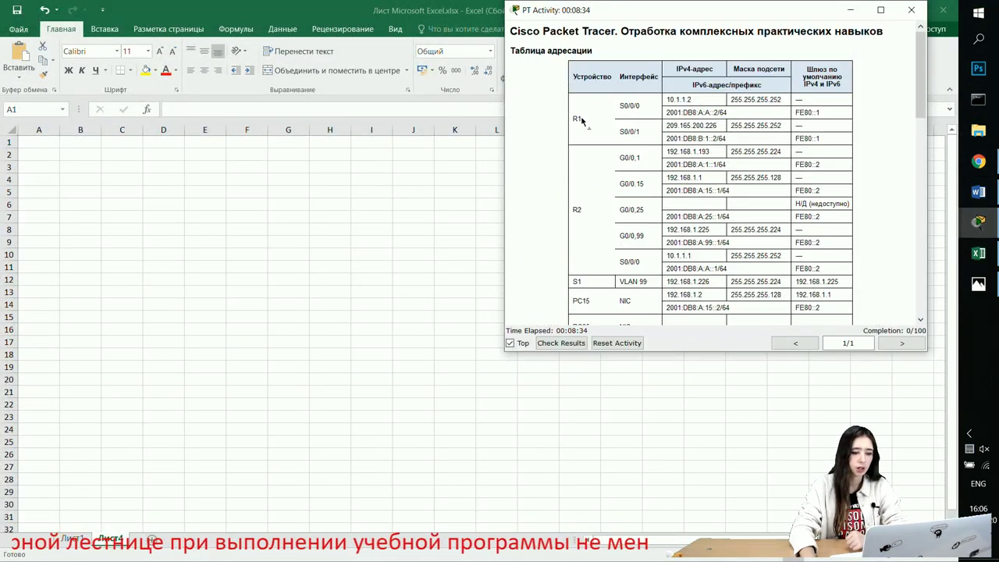
pyautogui.moveTo(567, 72); pyautogui.dragTo(861, 65)
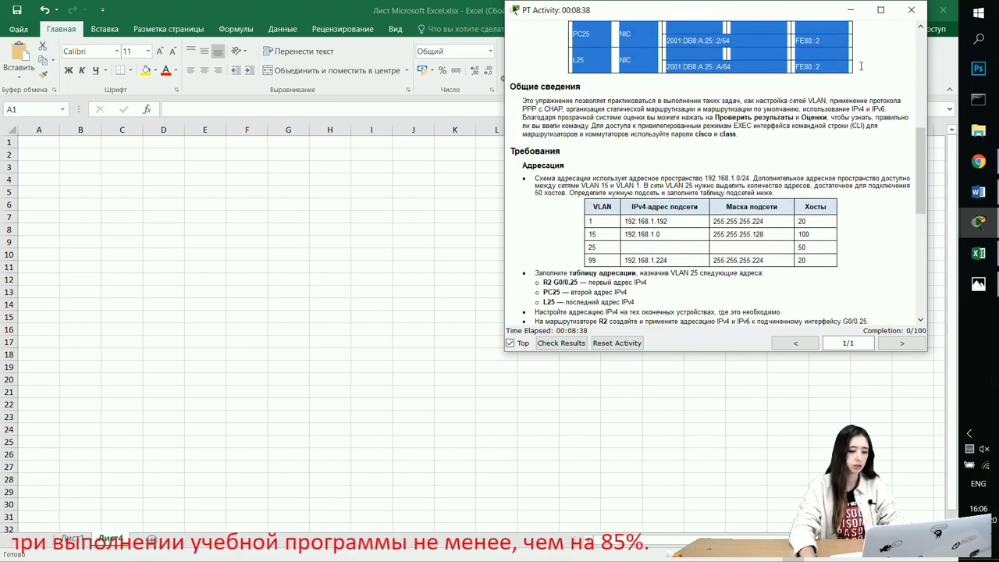
# Paste the copied addressing table into the range A1:K16 of Лист4, accepting the size mismatch.
pyautogui.click(47, 145)
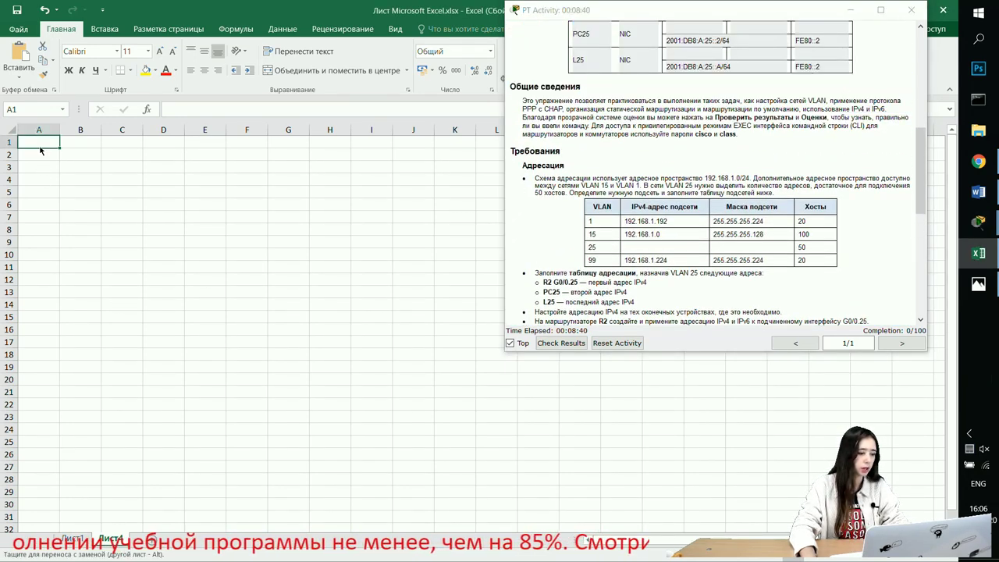
pyautogui.moveTo(55, 142); pyautogui.dragTo(500, 460)
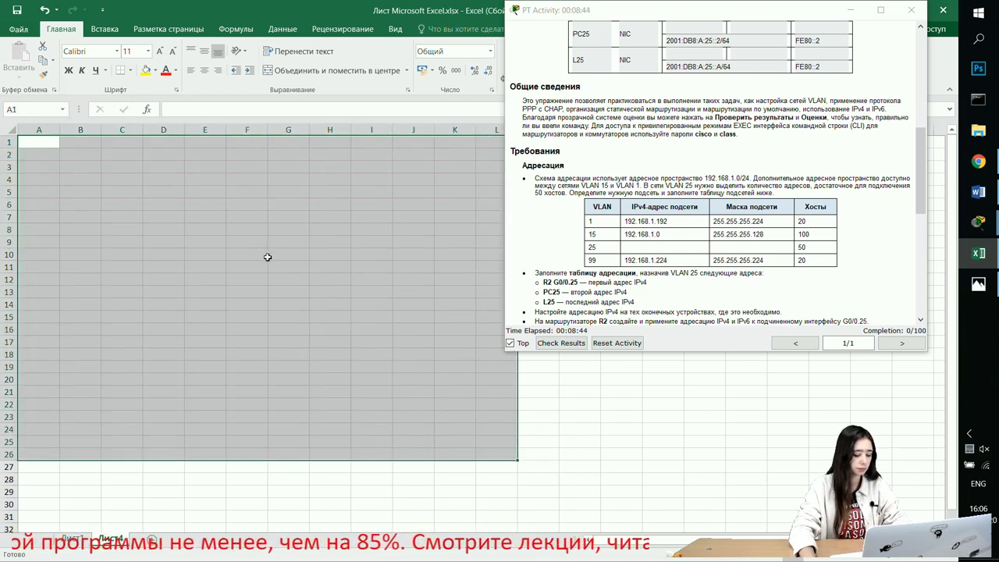
pyautogui.click(464, 254)
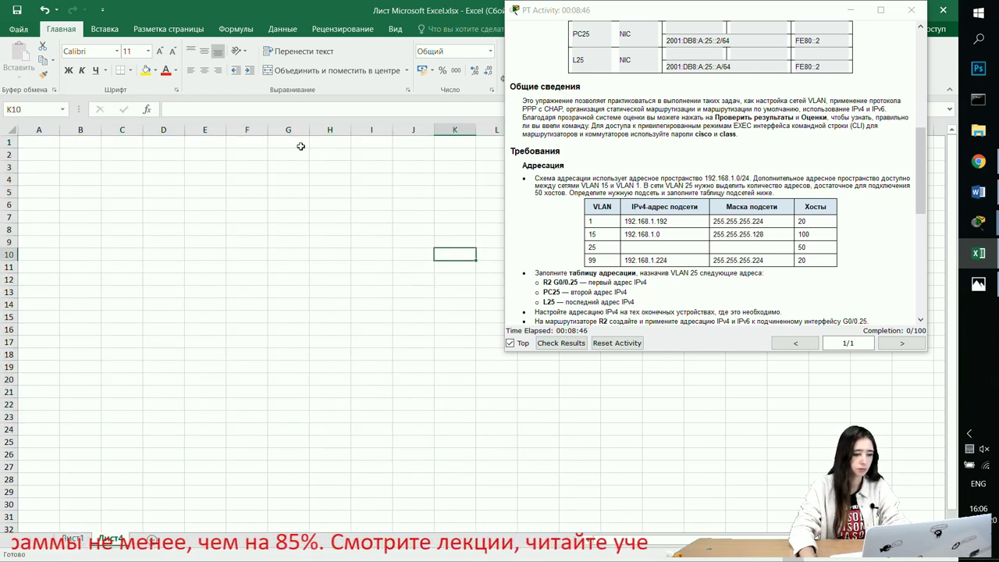
pyautogui.moveTo(32, 142); pyautogui.dragTo(441, 336)
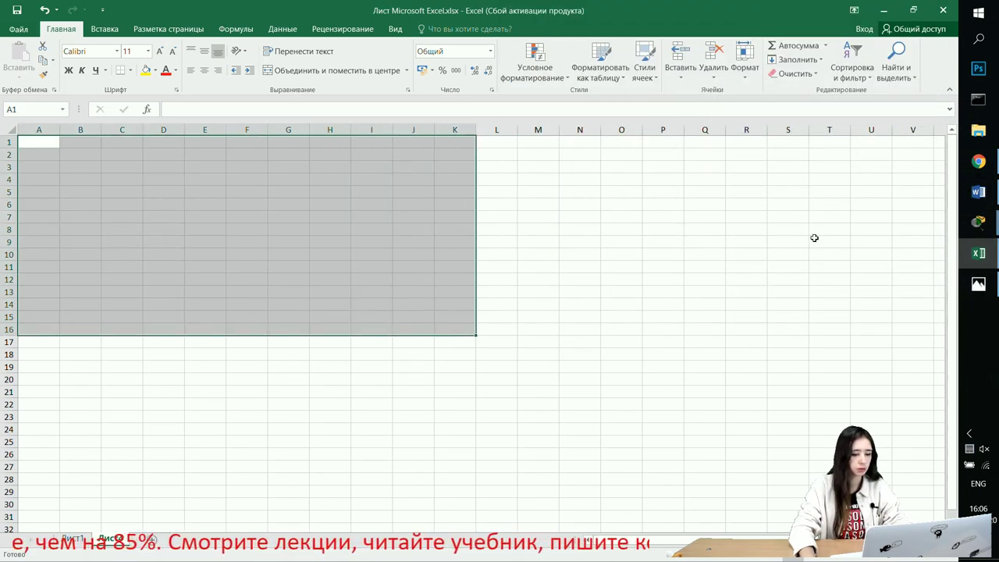
pyautogui.click(978, 221)
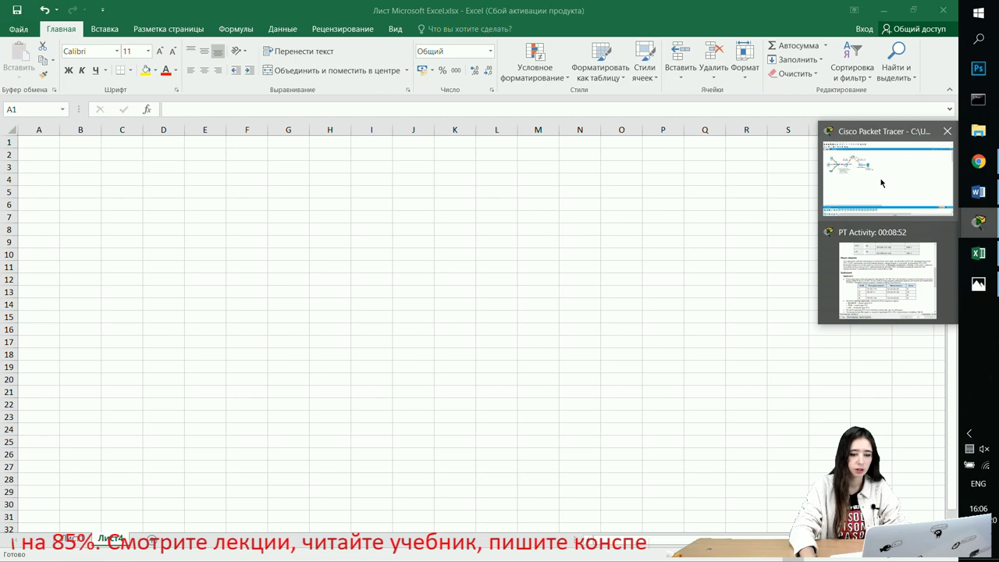
pyautogui.click(877, 281)
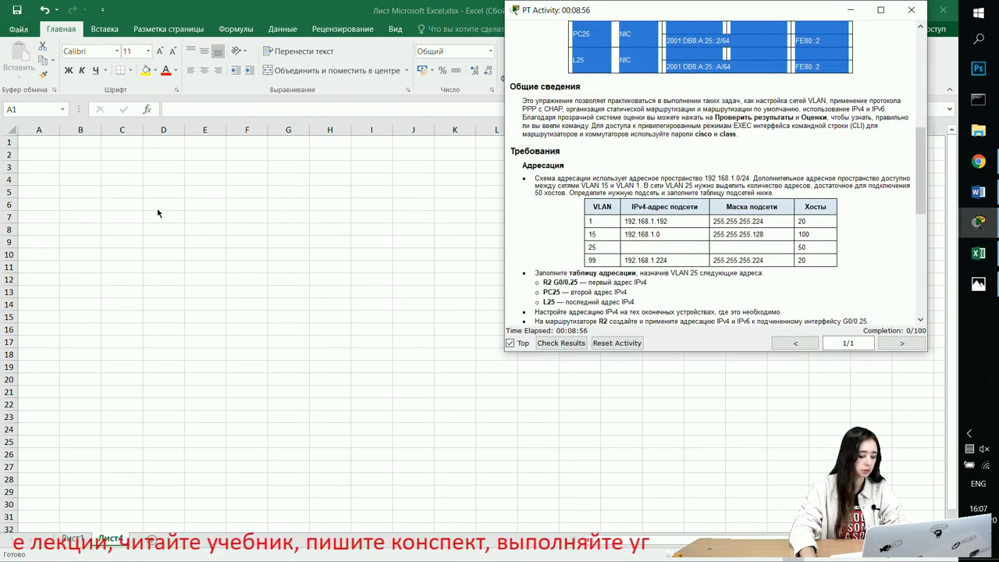
pyautogui.click(68, 145)
pyautogui.hotkey('ctrl', 'v')
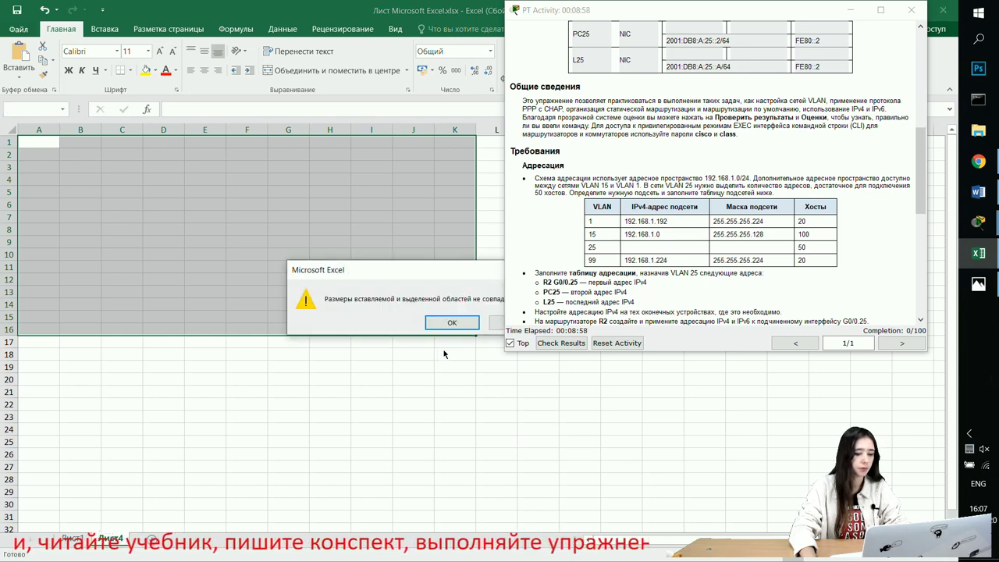
pyautogui.click(452, 323)
pyautogui.click(39, 142)
pyautogui.hotkey('ctrl', 'v')
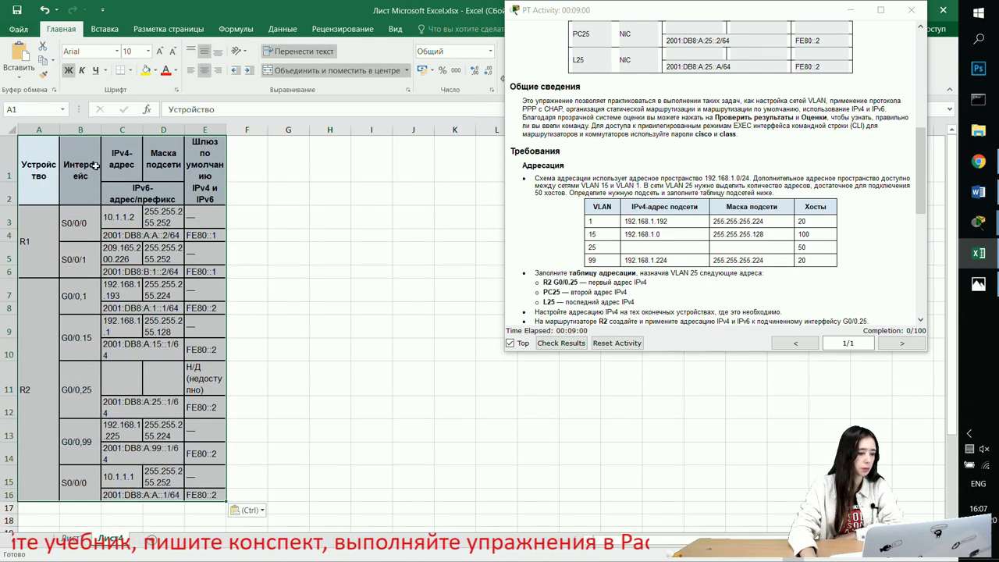
# Widen columns B through E of the pasted table so each address and mask fits on one line.
pyautogui.moveTo(102, 130); pyautogui.dragTo(474, 130)
pyautogui.scroll(-5, 235, 291)
pyautogui.scroll(5, 299, 274)
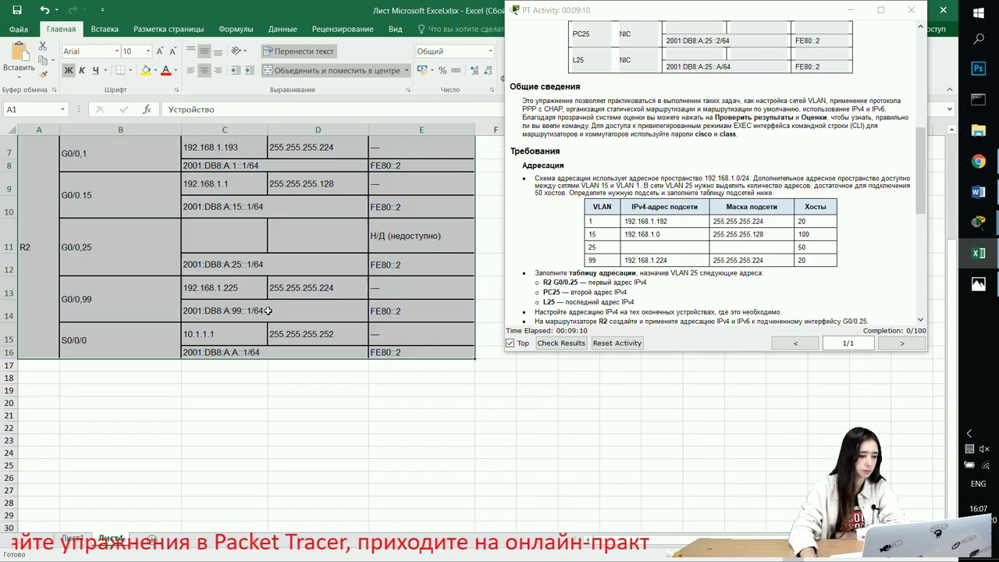
# Compare the pasted table's rows with the addressing table in the PT Activity window, down to its last devices.
pyautogui.click(197, 289)
pyautogui.scroll(-1, 211, 289)
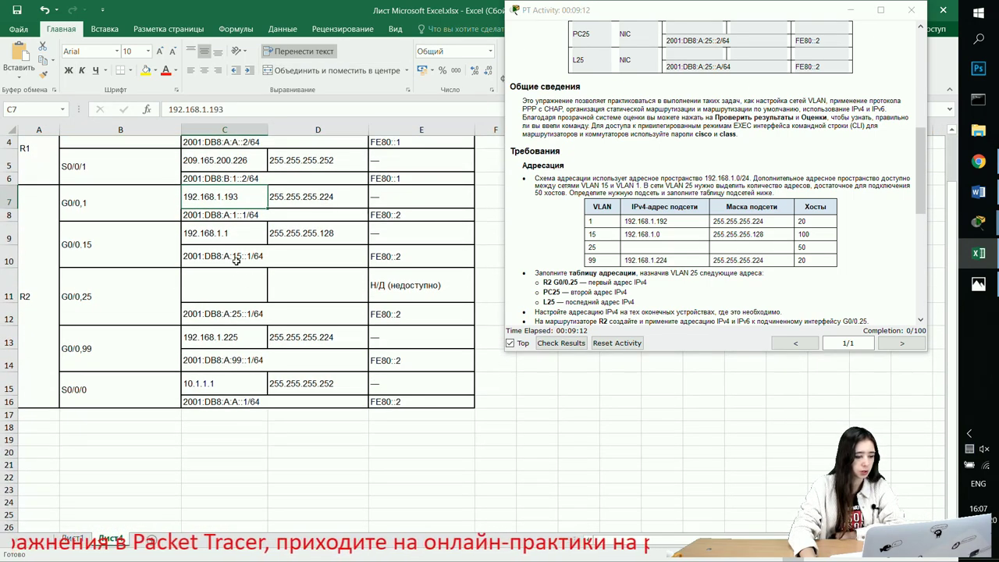
pyautogui.moveTo(223, 289); pyautogui.dragTo(305, 275)
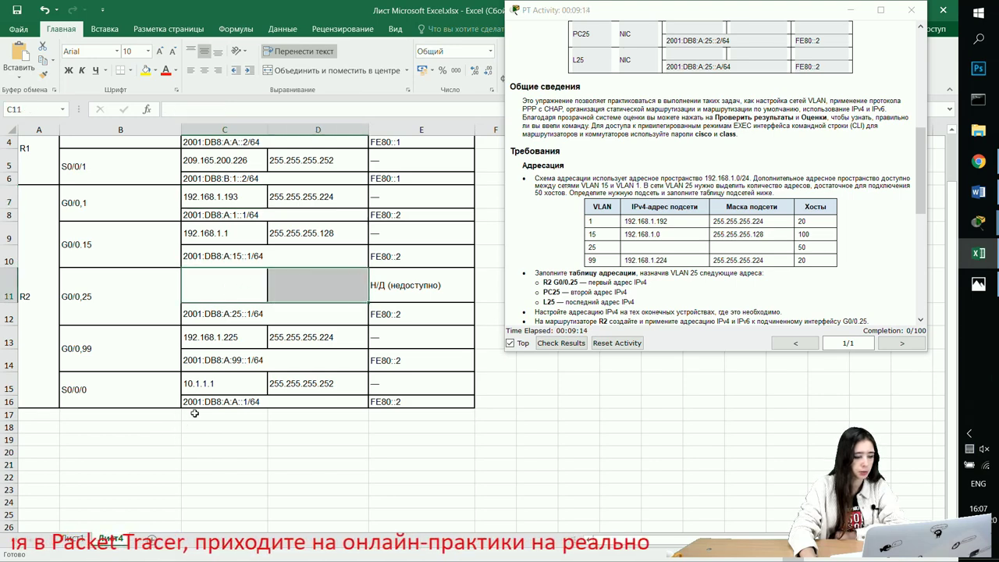
pyautogui.scroll(1, 257, 323)
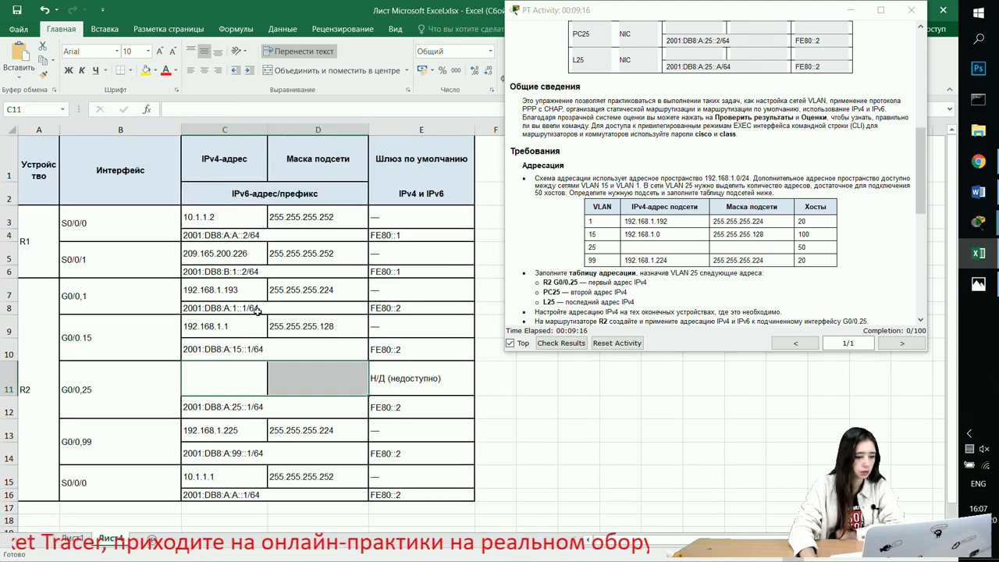
pyautogui.scroll(-1, 281, 321)
pyautogui.scroll(1, 392, 290)
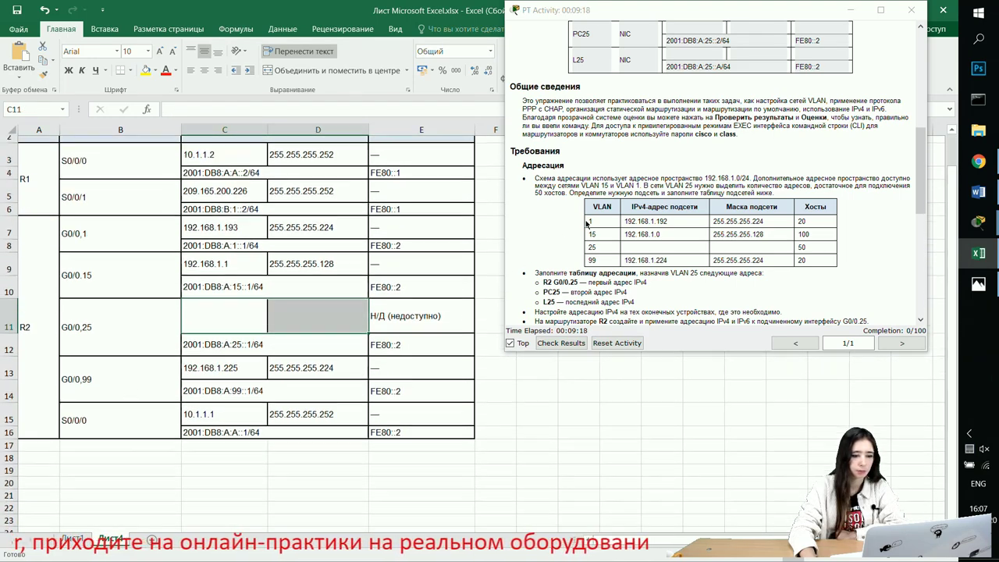
pyautogui.click(630, 158)
pyautogui.scroll(3, 630, 159)
pyautogui.scroll(5, 631, 159)
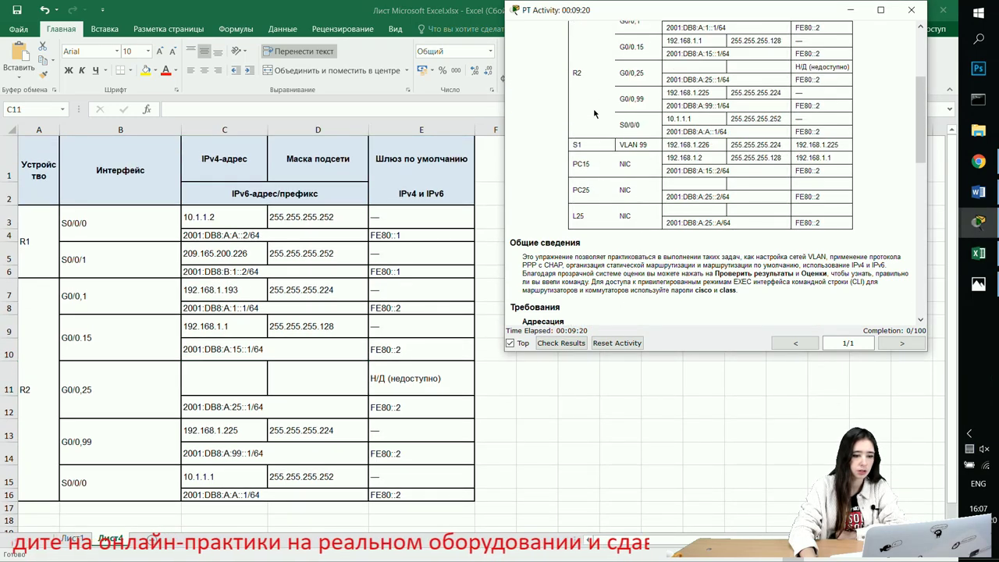
pyautogui.scroll(-2, 577, 125)
# Copy the complete addressing table from the PT Activity window again, including the S1, PC15, PC25 and L25 rows.
pyautogui.moveTo(560, 219); pyautogui.dragTo(779, 238)
pyautogui.click(779, 238)
pyautogui.moveTo(874, 311); pyautogui.dragTo(702, 27)
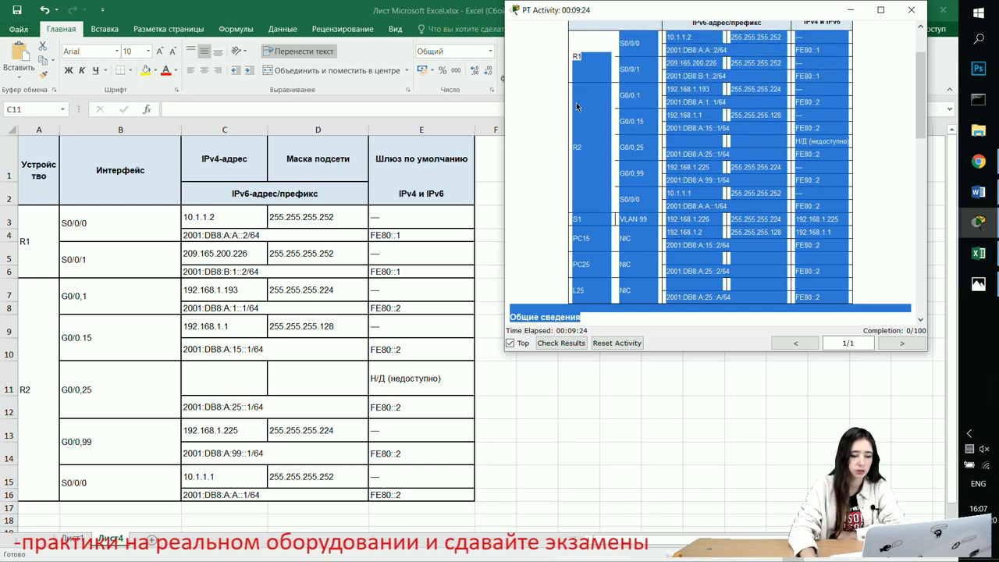
pyautogui.click(562, 47)
pyautogui.moveTo(561, 47); pyautogui.dragTo(870, 77)
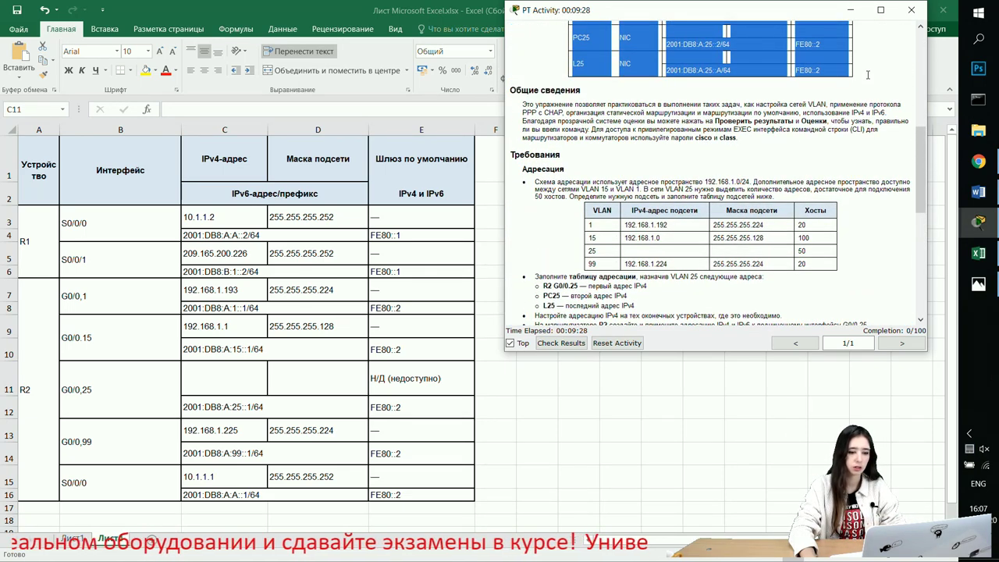
# Select all of Лист4 and paste the complete addressing table over the partial one, accepting the size mismatch.
pyautogui.click(25, 143)
pyautogui.hotkey('ctrl', 'a')
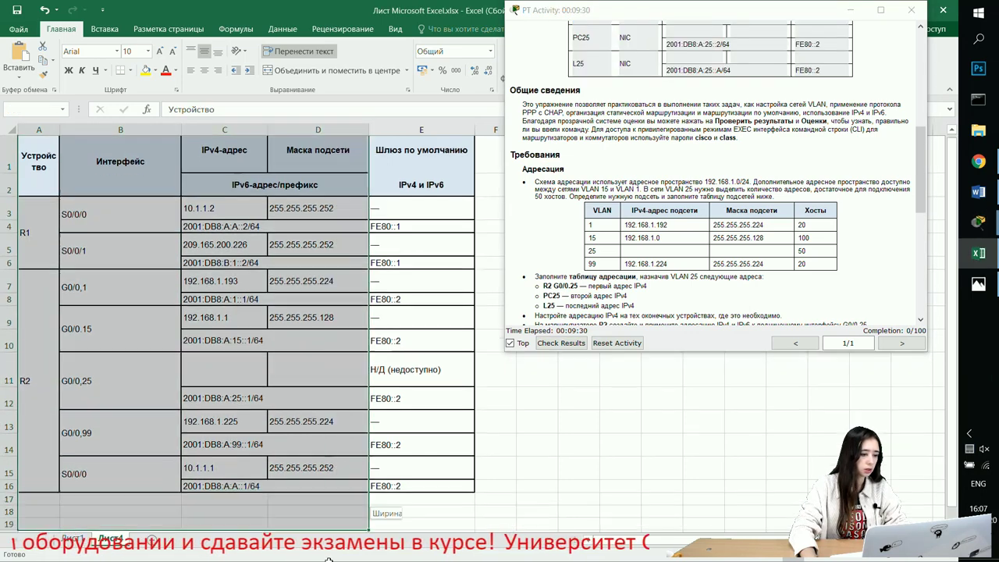
pyautogui.hotkey('ctrl', 'v')
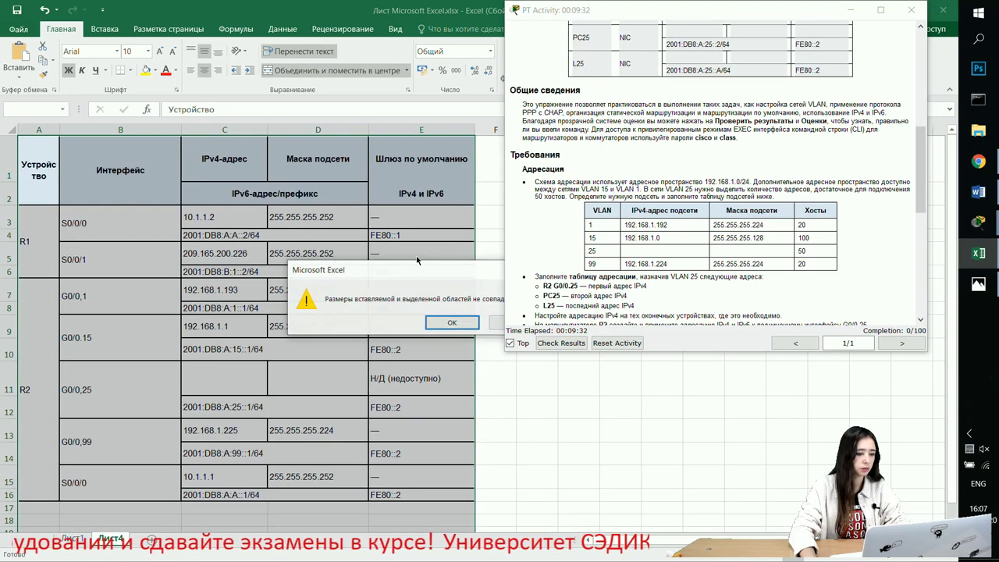
pyautogui.click(452, 322)
pyautogui.scroll(-3, 141, 343)
pyautogui.click(142, 343)
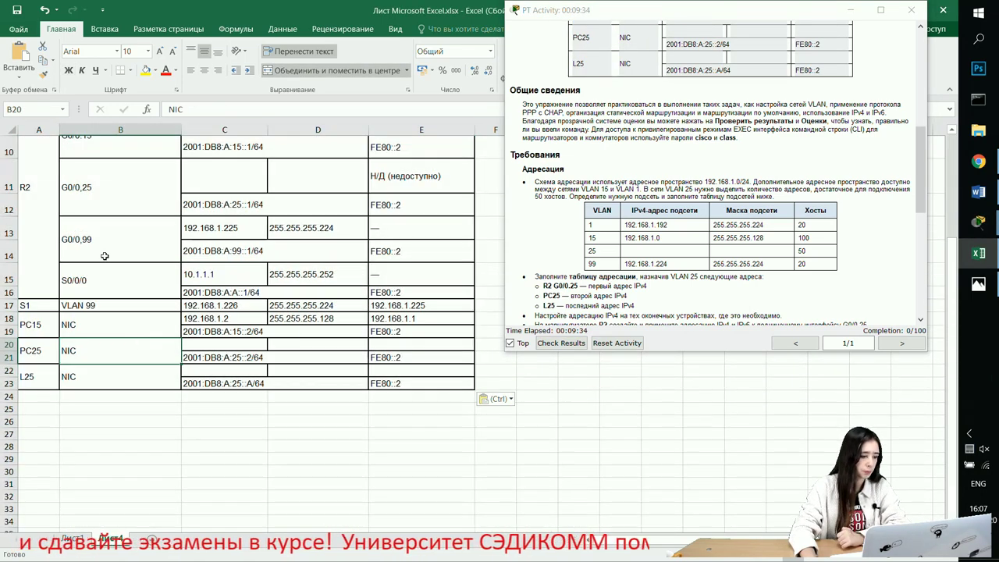
# Fill the blank IPv4 cells of R2 G0/0,25 (C11:D11), PC25 (C20:E20) and L25 (C22:E22) with yellow.
pyautogui.moveTo(250, 181); pyautogui.dragTo(304, 174)
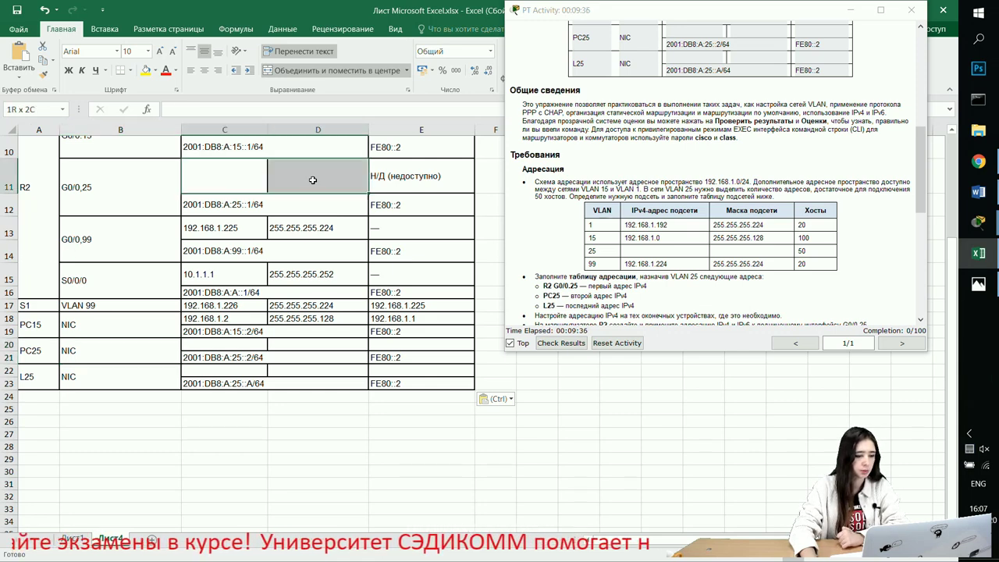
pyautogui.click(145, 69)
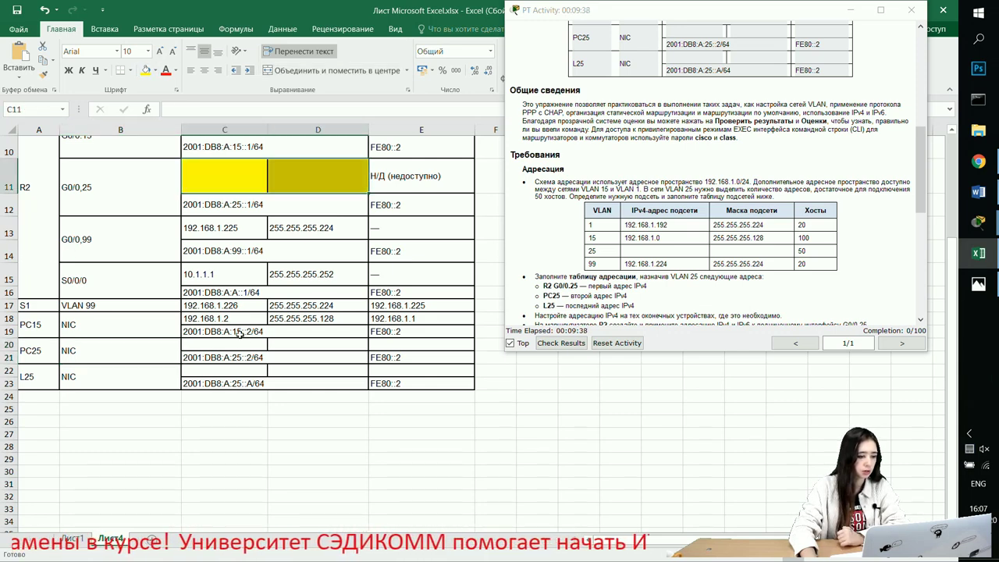
pyautogui.moveTo(224, 345); pyautogui.dragTo(437, 344)
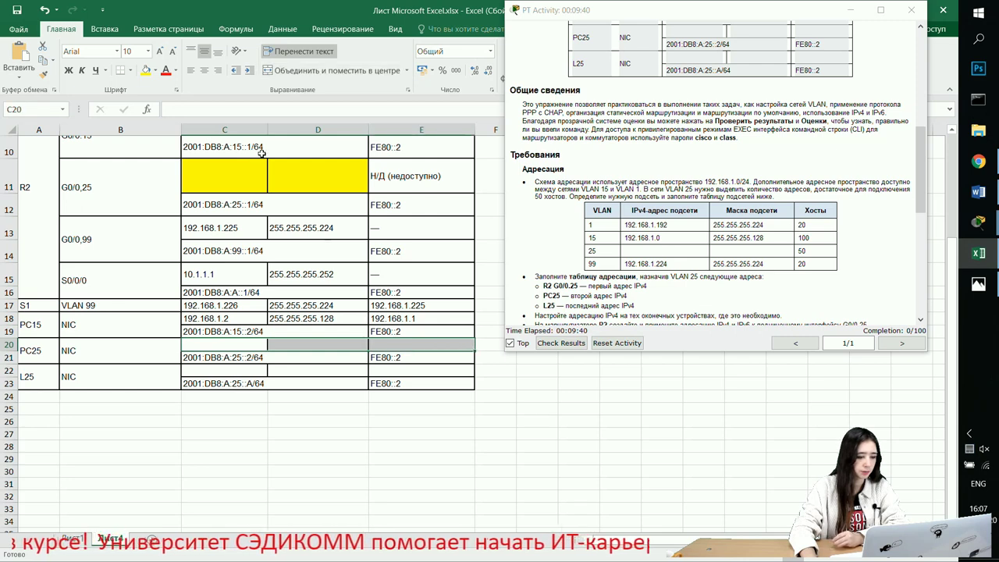
pyautogui.click(145, 69)
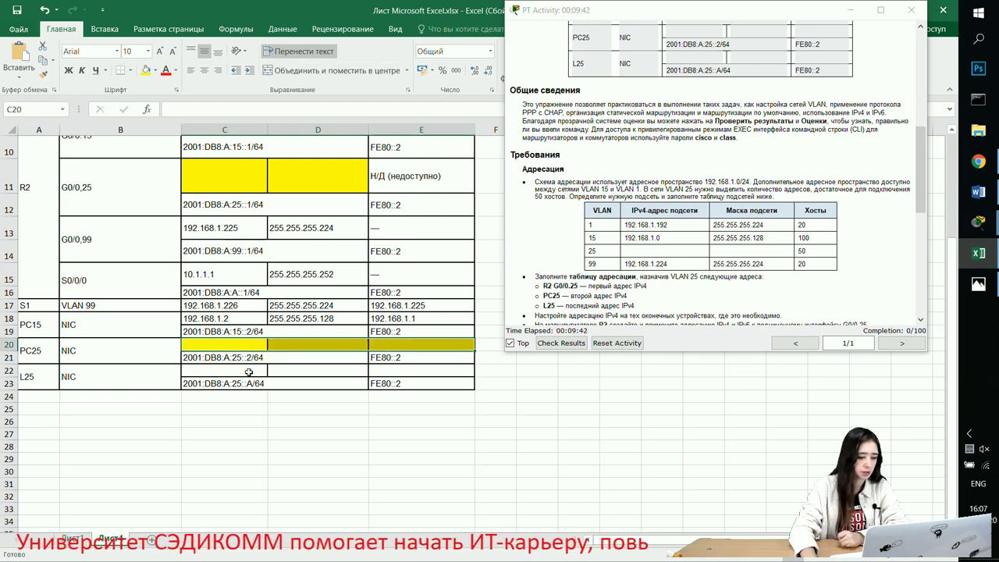
pyautogui.moveTo(226, 370); pyautogui.dragTo(437, 371)
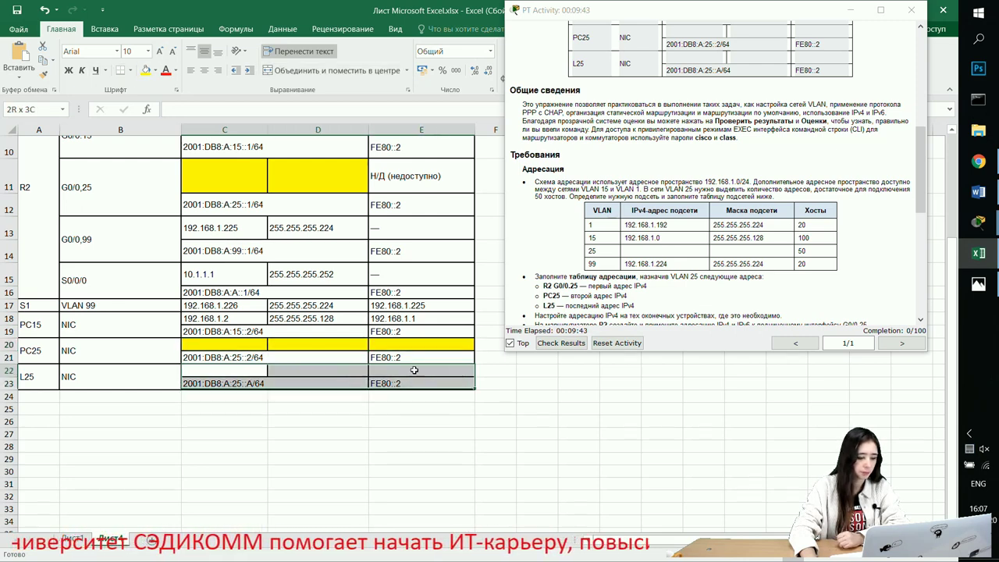
pyautogui.click(145, 70)
pyautogui.click(215, 170)
pyautogui.click(308, 181)
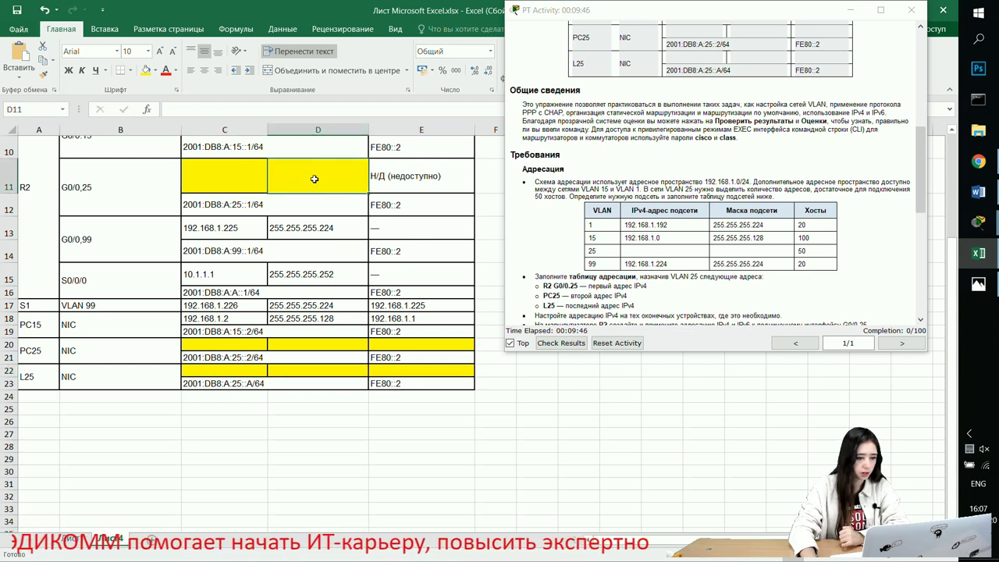
# Enter 255.255.255.192 as the subnet mask of R2's G0/0,25 interface in D11.
pyautogui.write('2')
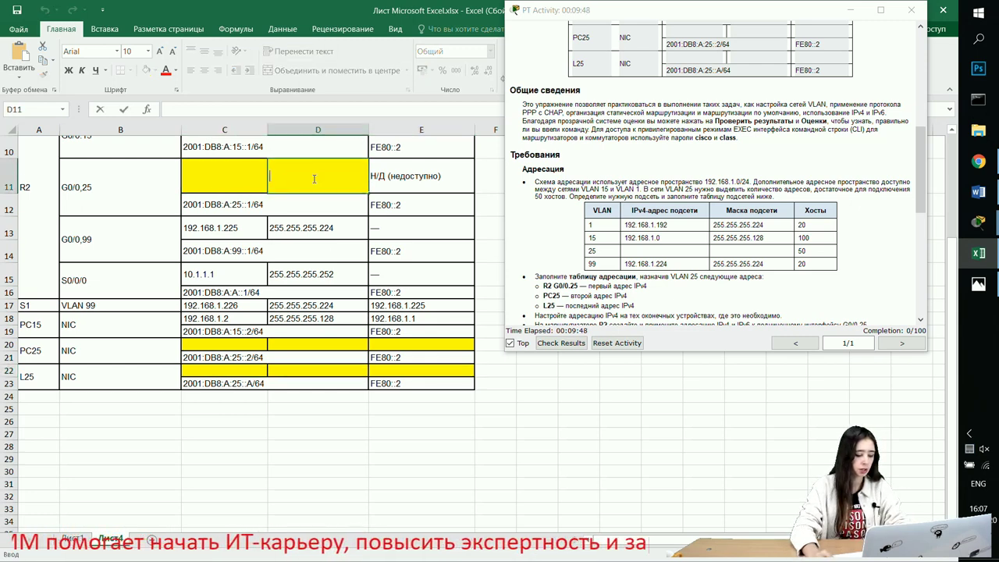
pyautogui.write('55.255.255.192')
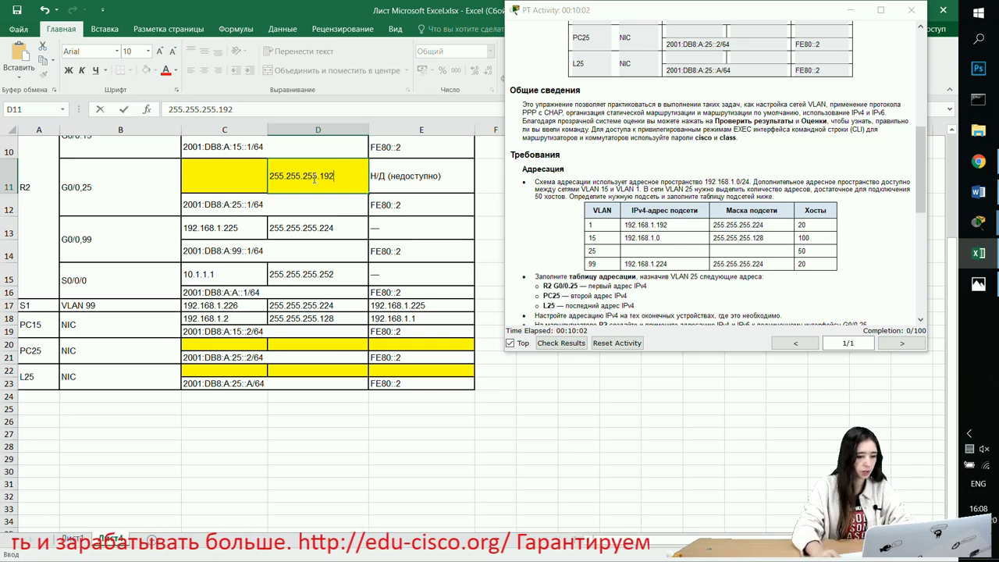
pyautogui.click(355, 348)
pyautogui.click(351, 368)
pyautogui.click(358, 347)
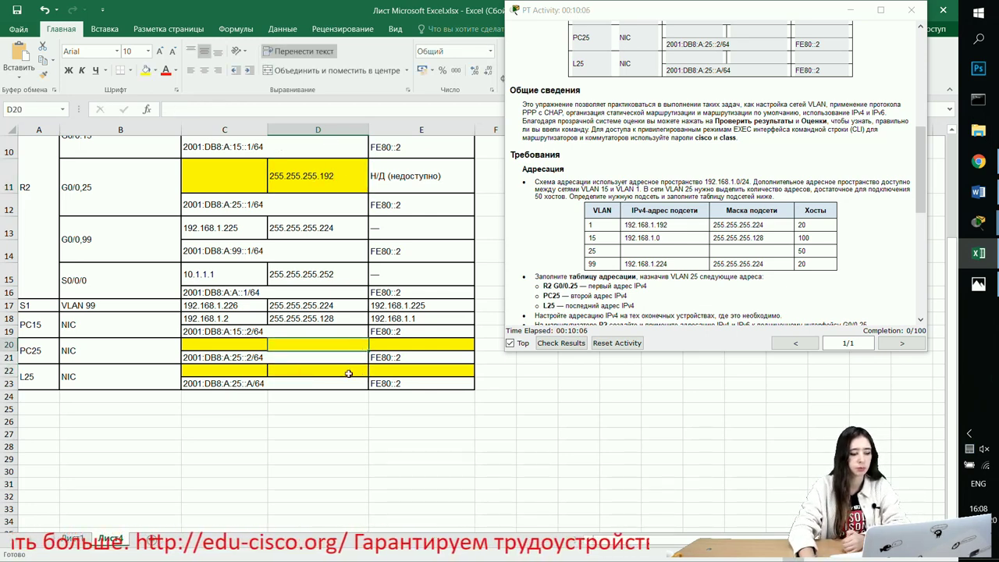
pyautogui.click(348, 372)
pyautogui.click(349, 352)
pyautogui.click(345, 367)
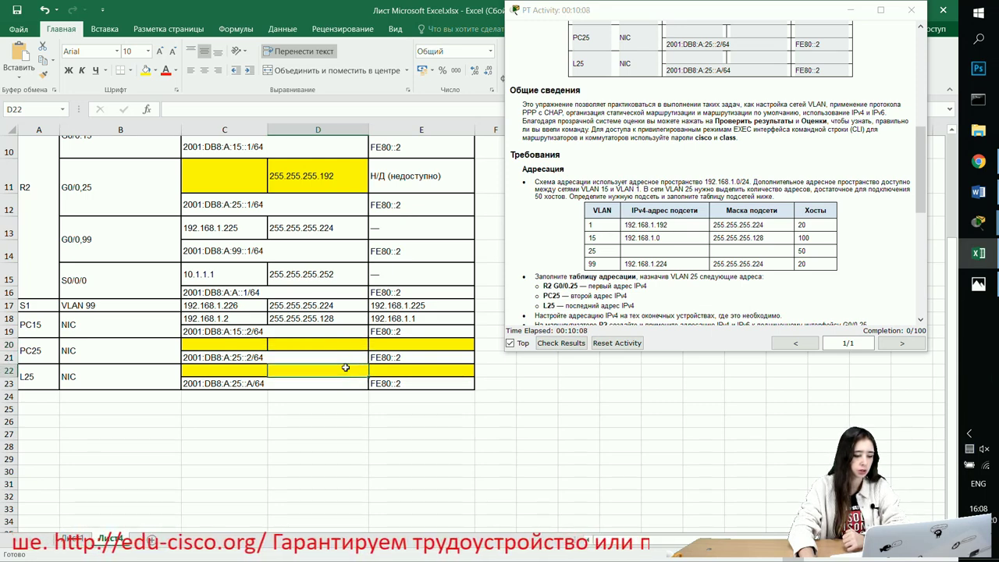
# Enter 192.168.1.129 as the IPv4 address of R2's G0/0,25 interface in C11.
pyautogui.click(226, 187)
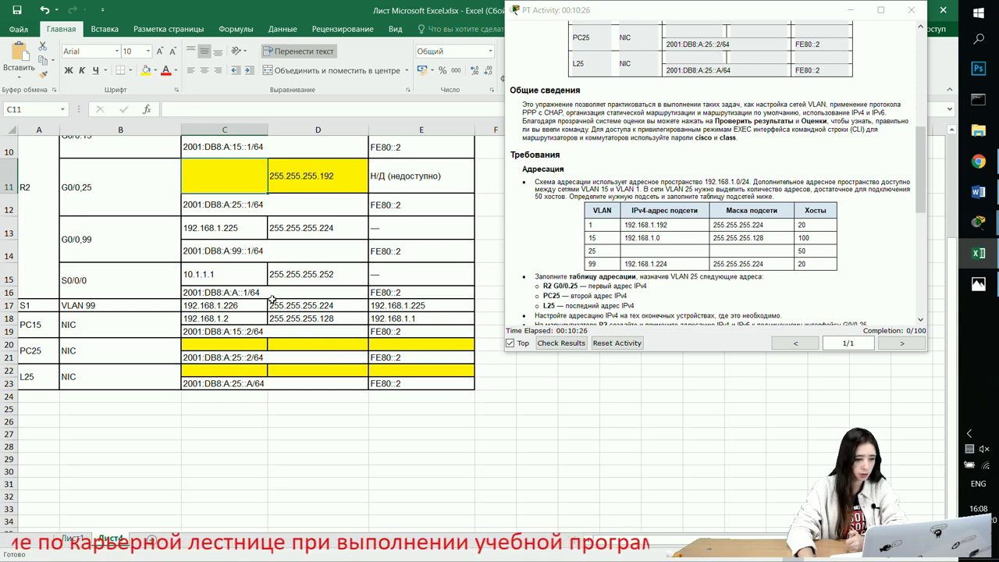
pyautogui.doubleClick(227, 179)
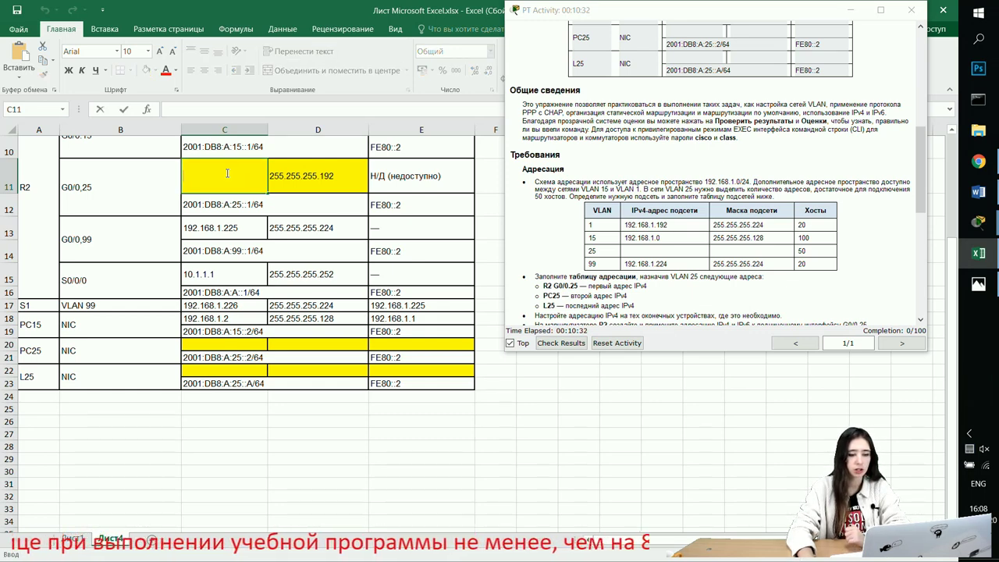
pyautogui.write('192.')
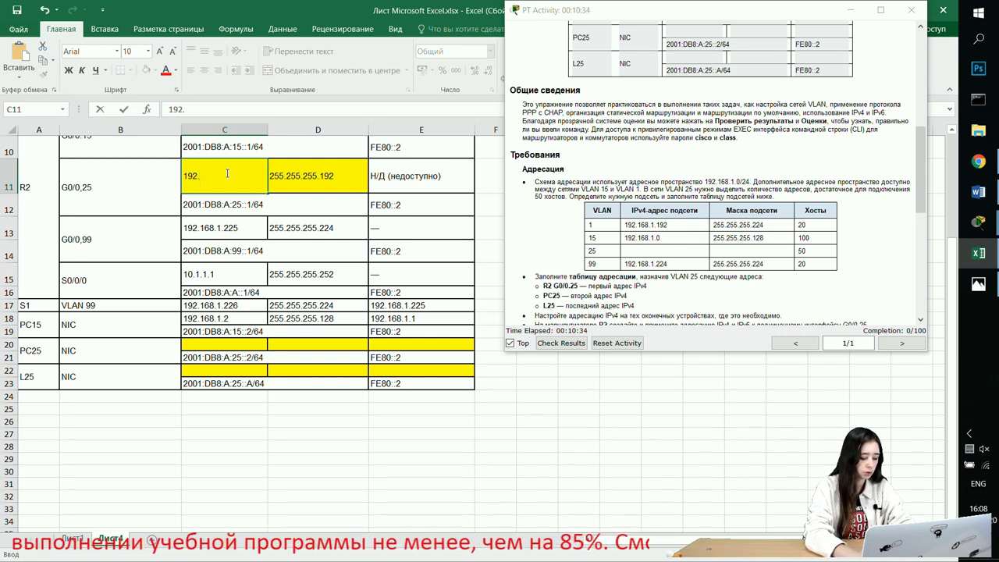
pyautogui.write('168.1.')
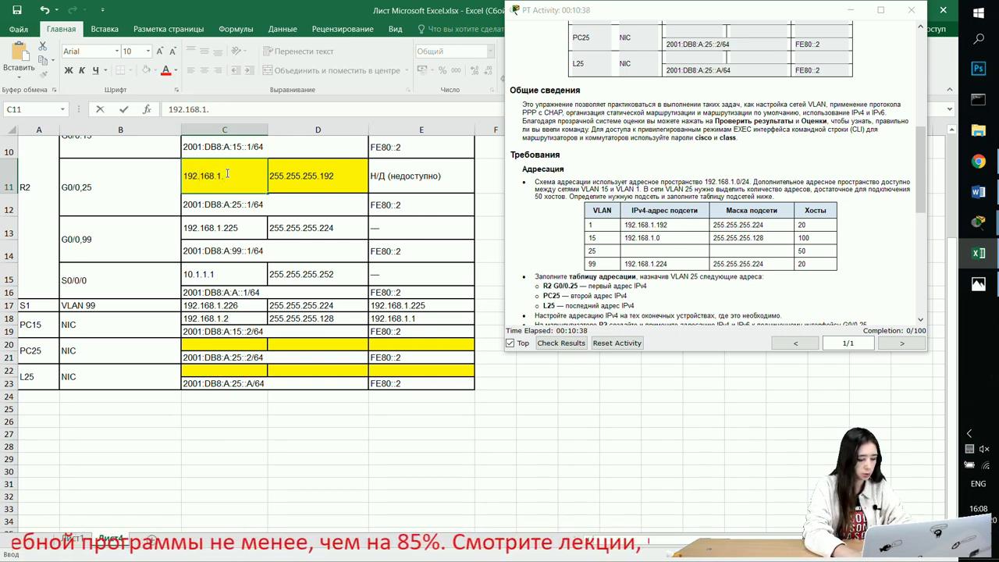
pyautogui.write('129')
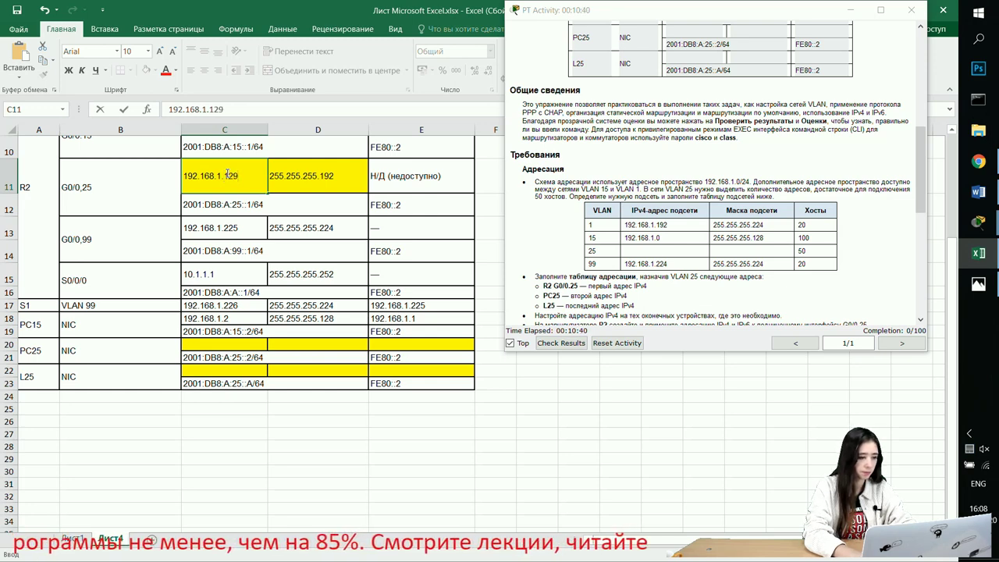
pyautogui.click(211, 343)
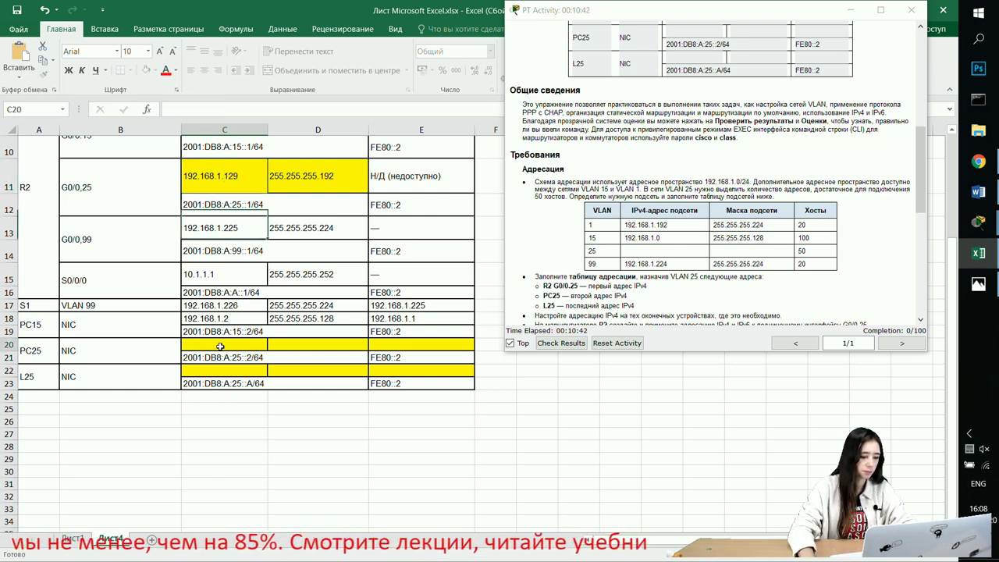
# Copy the R2 G0/0,25 address 192.168.1.129 into the default gateway cells of PC25 (E20) and L25 (E22).
pyautogui.doubleClick(245, 175)
pyautogui.moveTo(245, 174); pyautogui.dragTo(185, 175)
pyautogui.doubleClick(195, 177)
pyautogui.hotkey('ctrl', 'c')
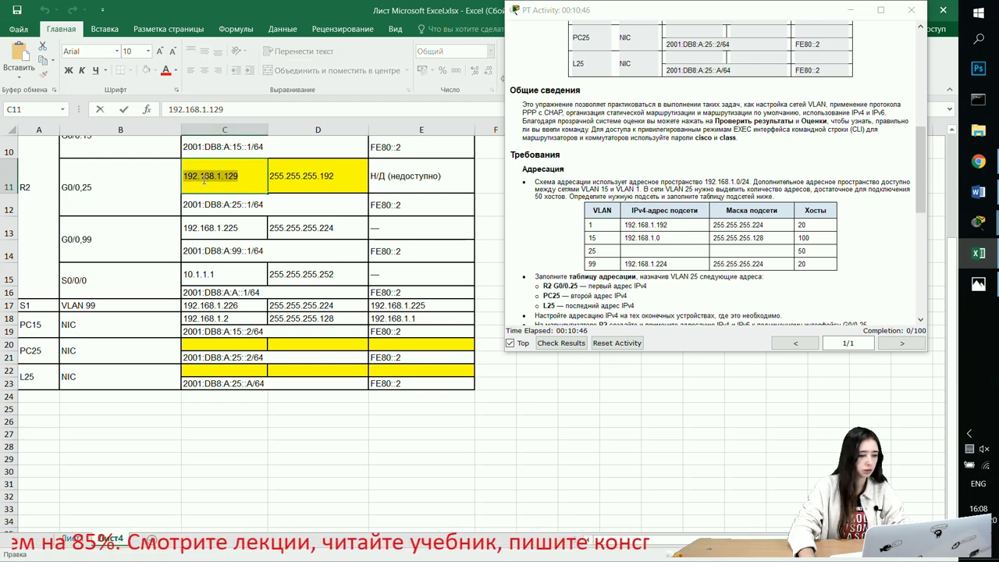
pyautogui.click(417, 343)
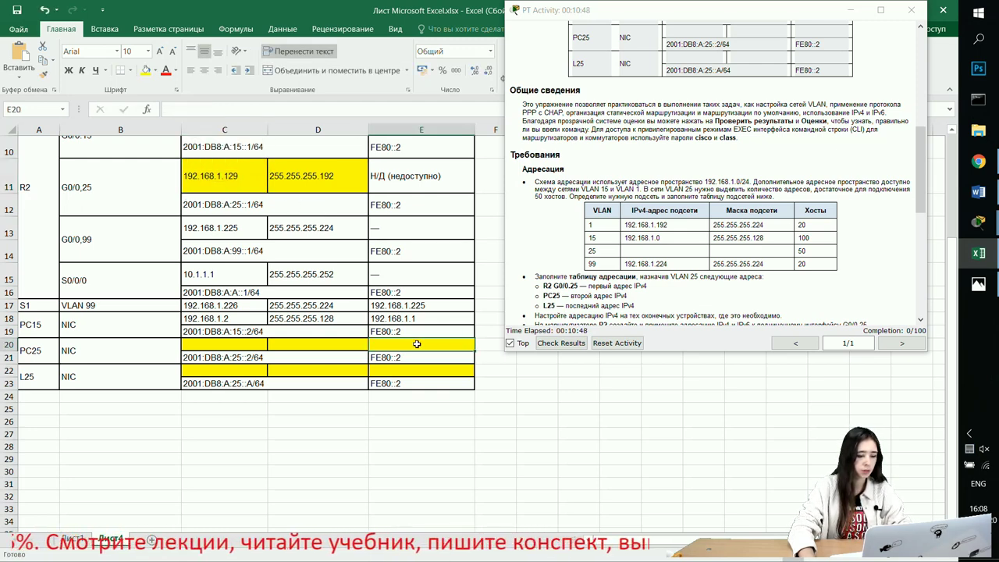
pyautogui.hotkey('ctrl', 'v')
pyautogui.doubleClick(416, 370)
pyautogui.hotkey('ctrl', 'v')
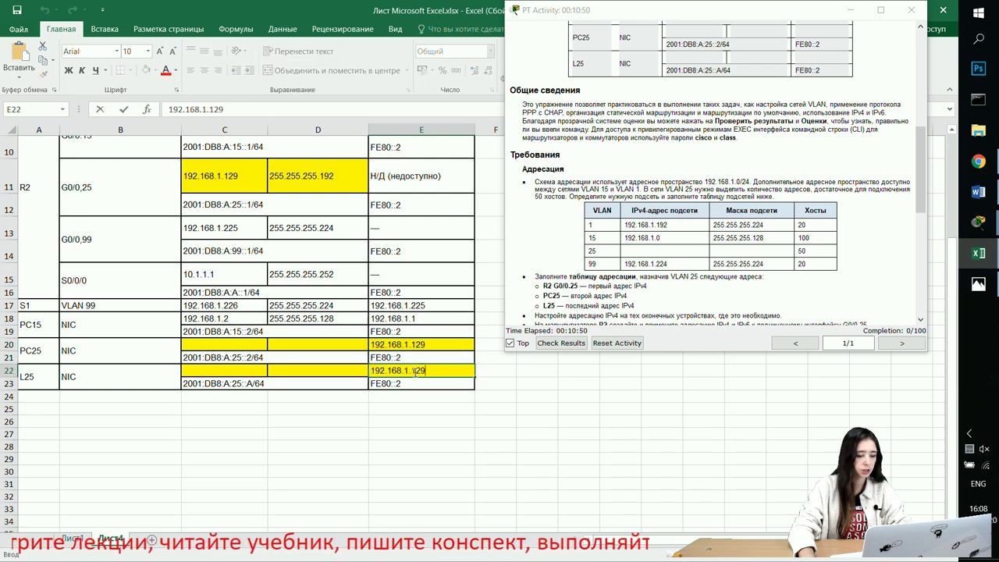
pyautogui.click(359, 322)
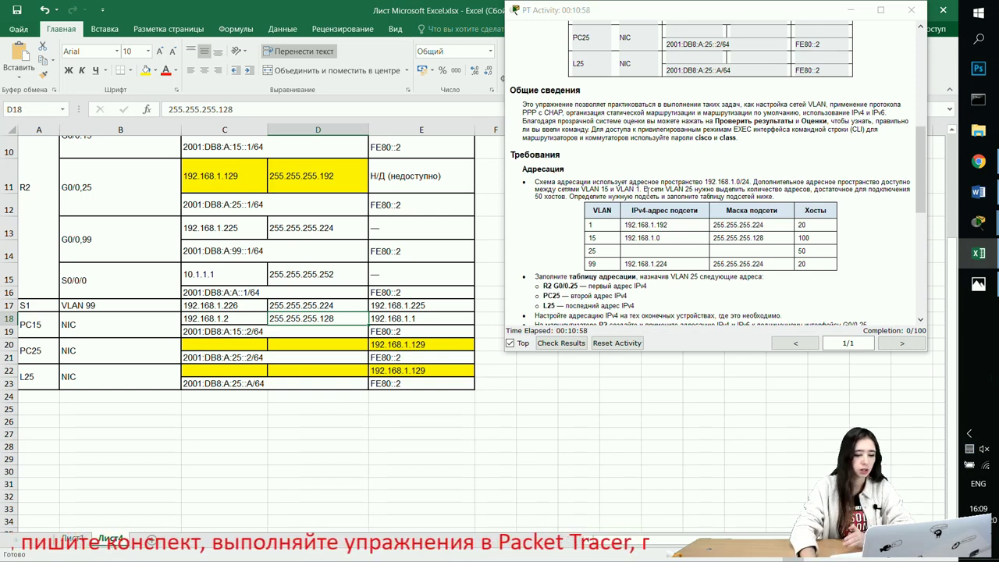
# Check PC25's addressing requirement in the PT Activity window and enter 192.168.1.130 as its IPv4 address in C20.
pyautogui.scroll(-1, 604, 271)
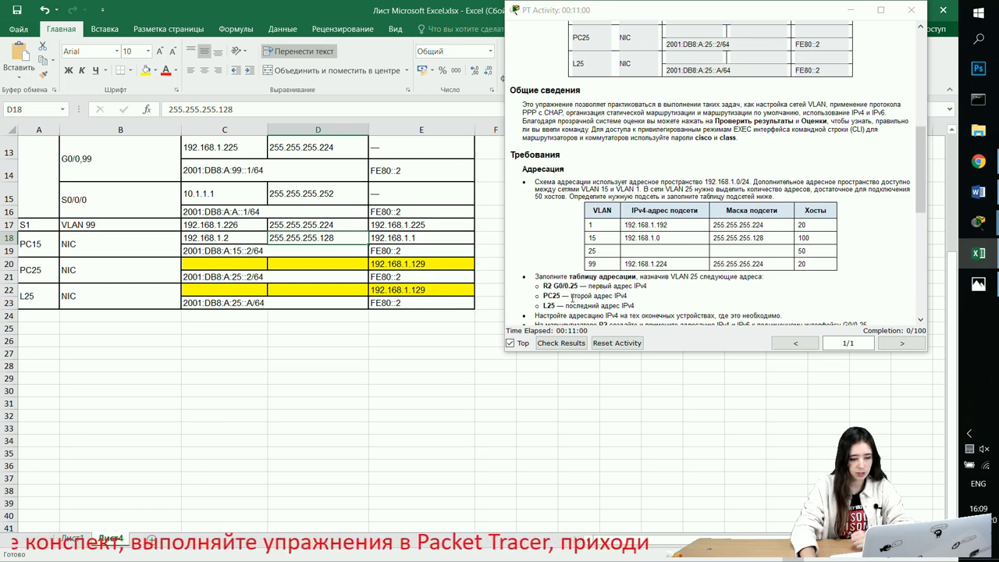
pyautogui.moveTo(570, 297); pyautogui.dragTo(631, 298)
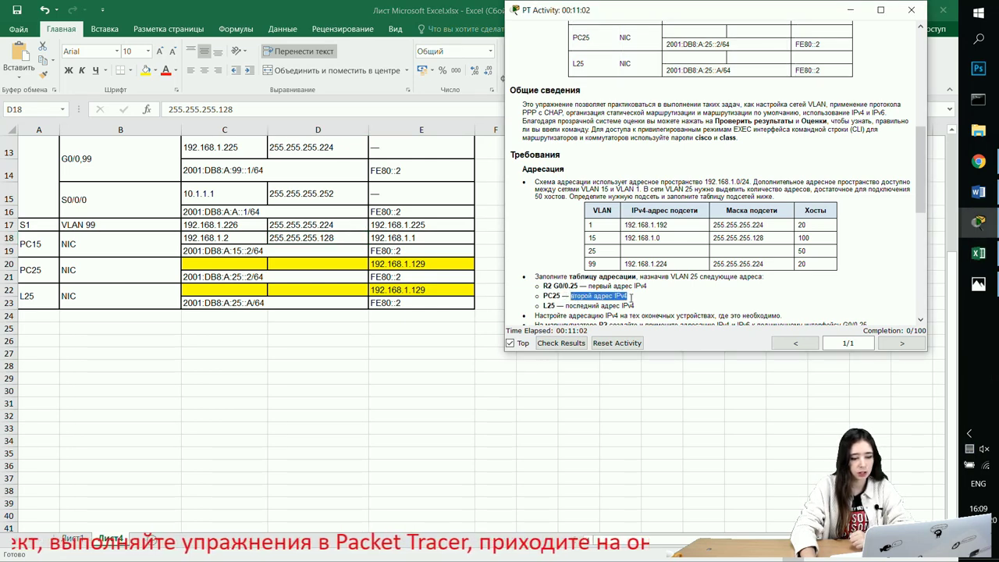
pyautogui.scroll(1, 257, 234)
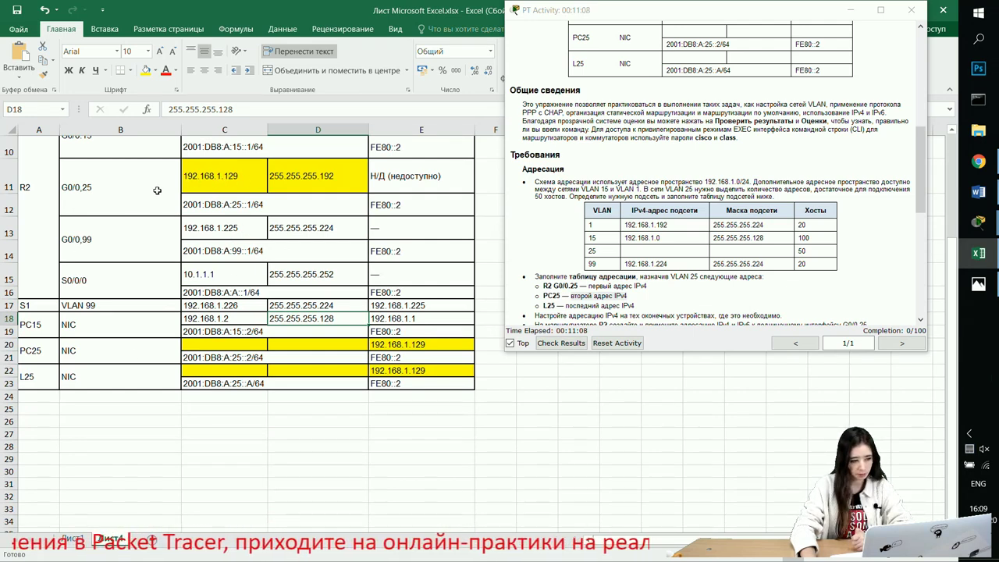
pyautogui.click(246, 345)
pyautogui.write('19')
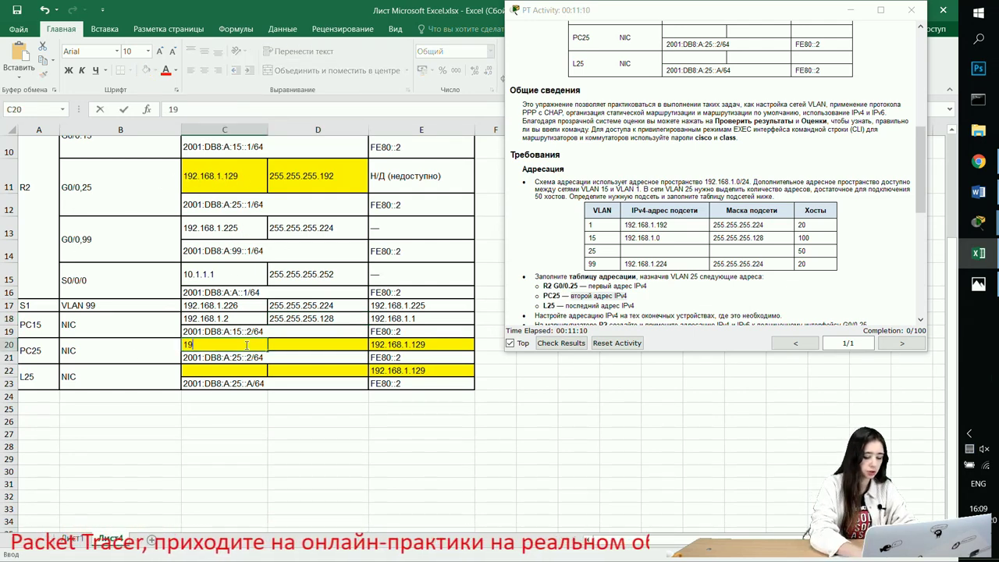
pyautogui.write('2.16')
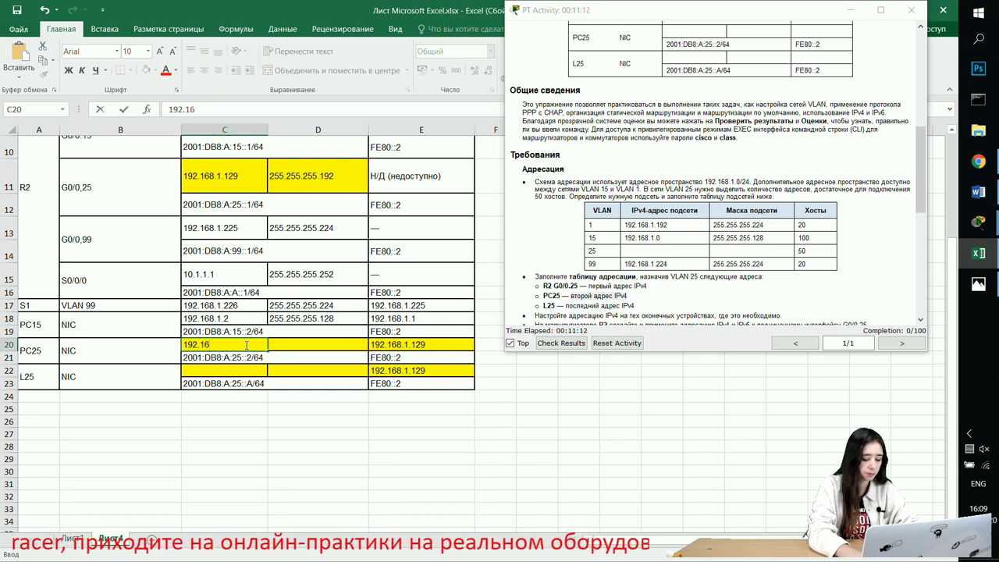
pyautogui.write('8.1.')
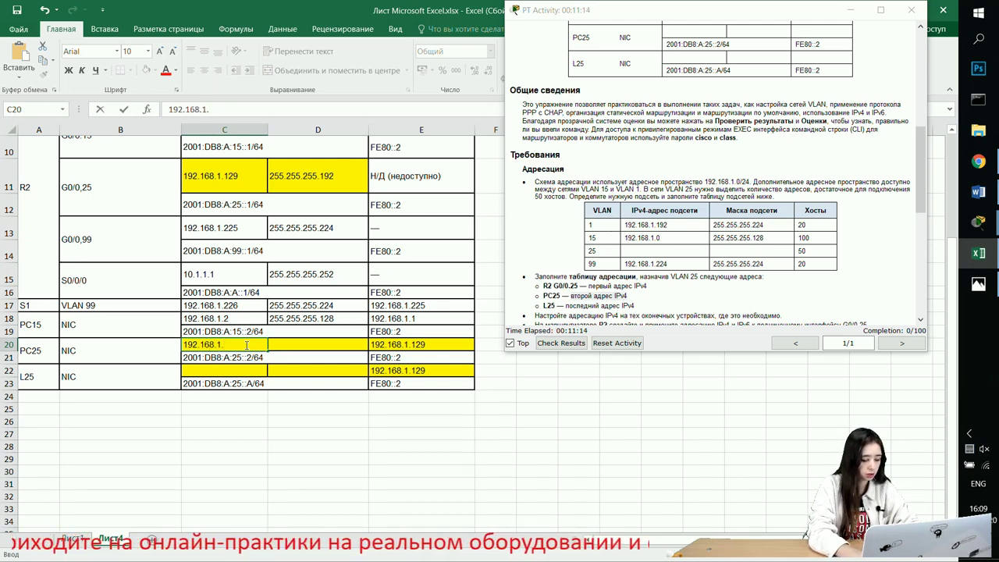
pyautogui.write('130')
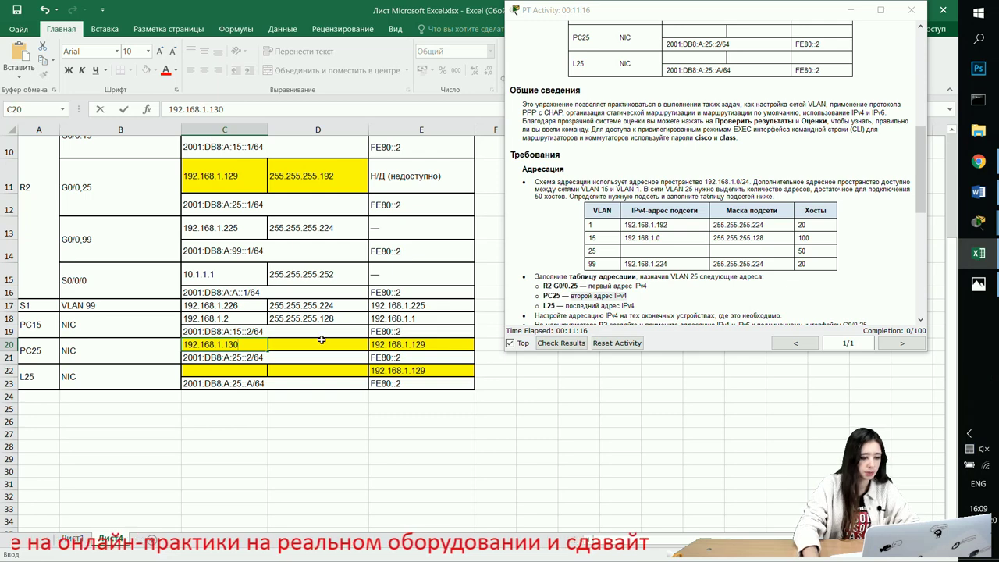
pyautogui.press('Return')
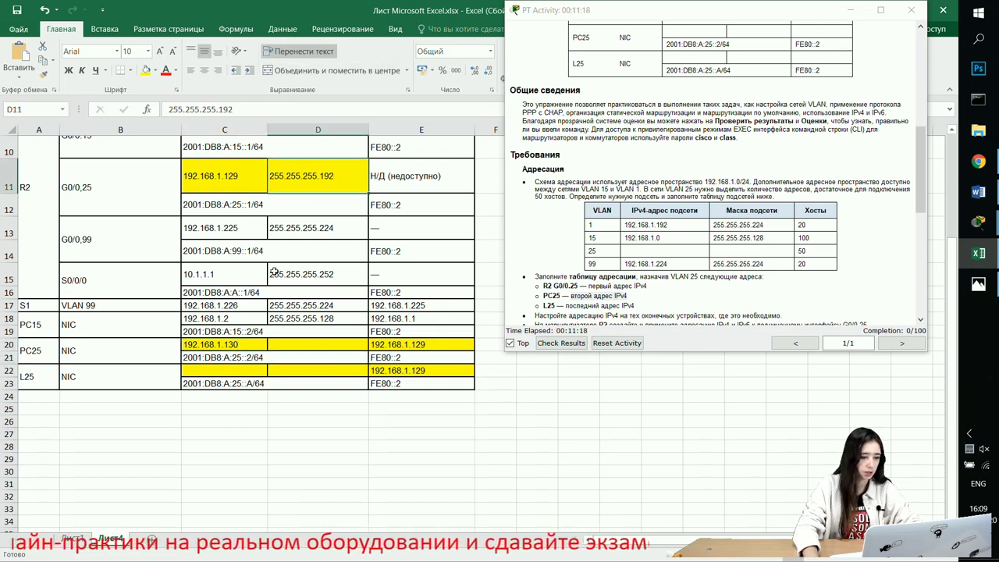
# Enter 192.168.1.190 as L25's IPv4 address in C22.
pyautogui.click(226, 370)
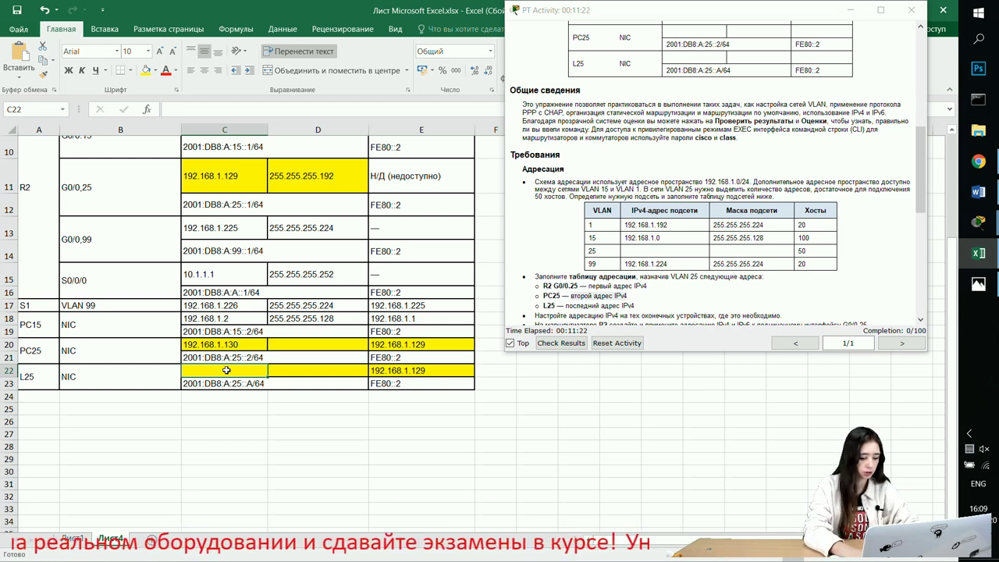
pyautogui.write('19')
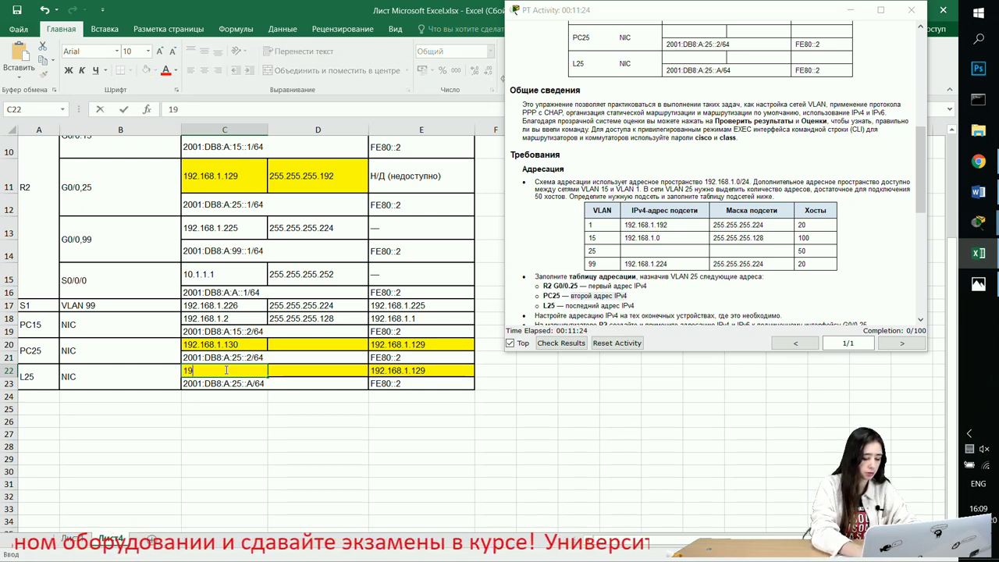
pyautogui.write('2.16')
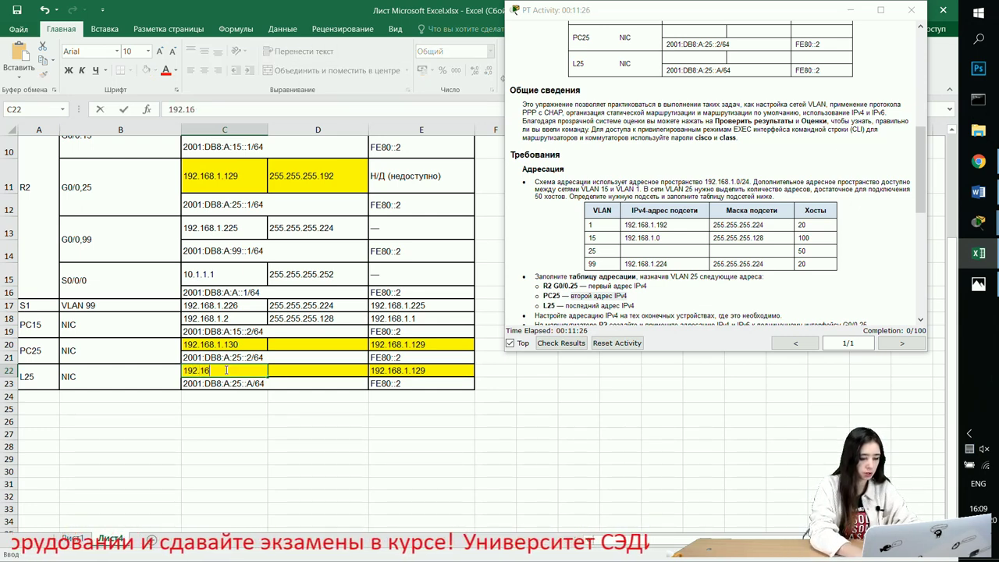
pyautogui.write('8.')
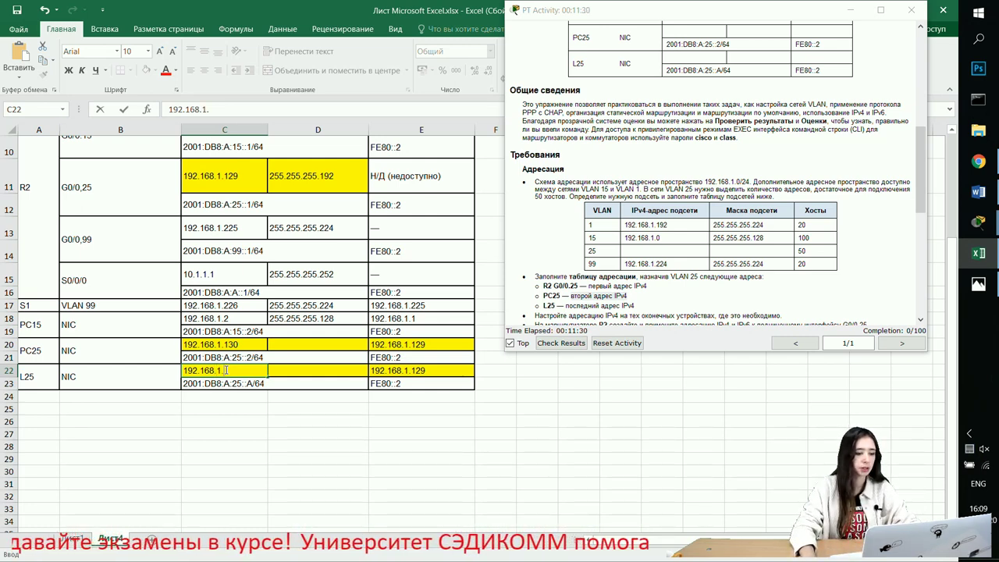
pyautogui.write('1.')
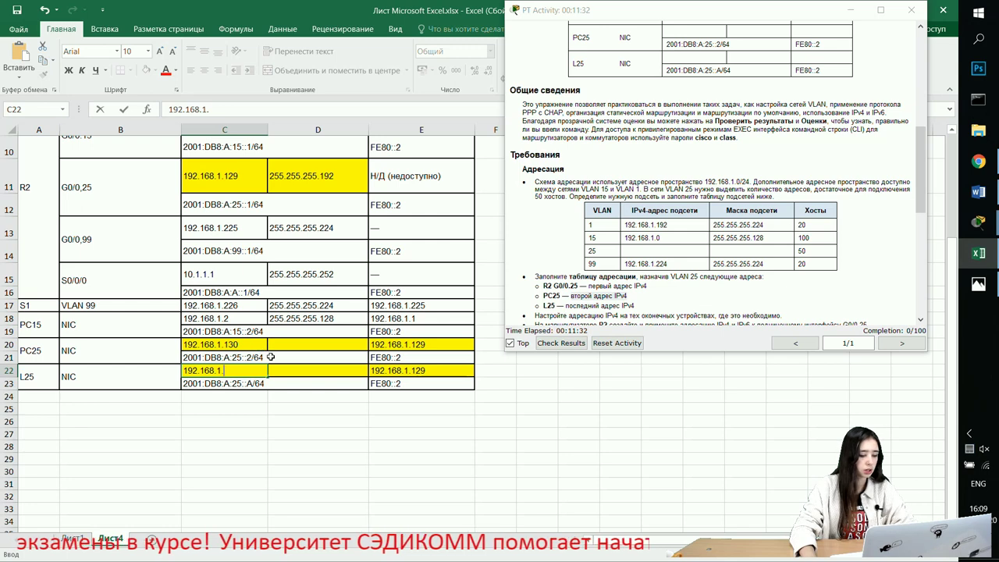
pyautogui.write('190')
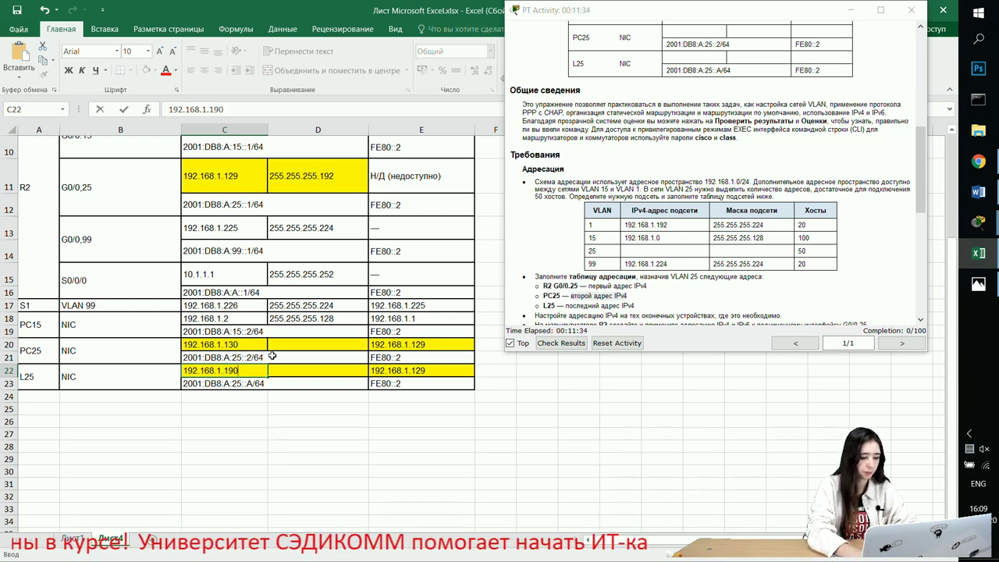
pyautogui.click(315, 189)
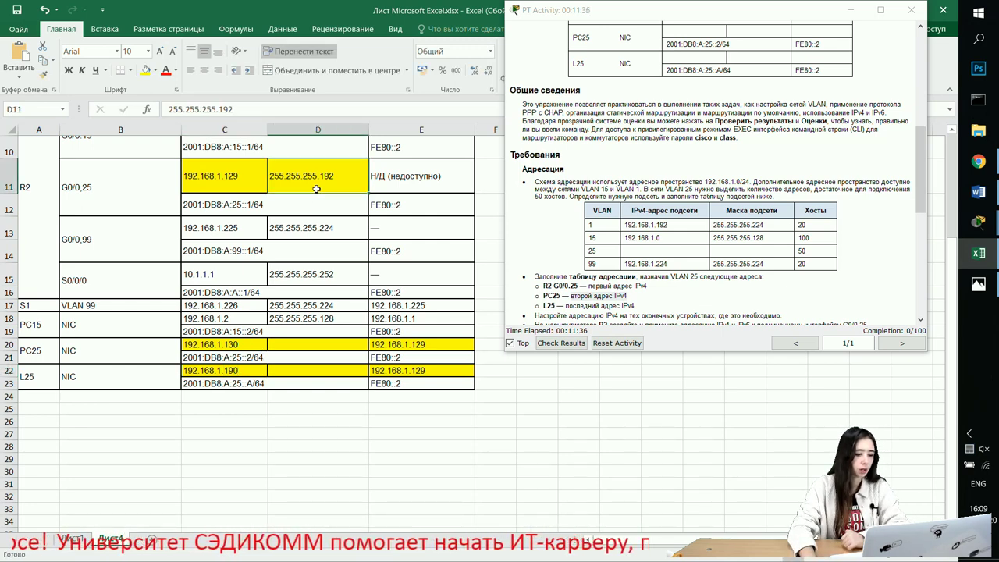
pyautogui.click(308, 370)
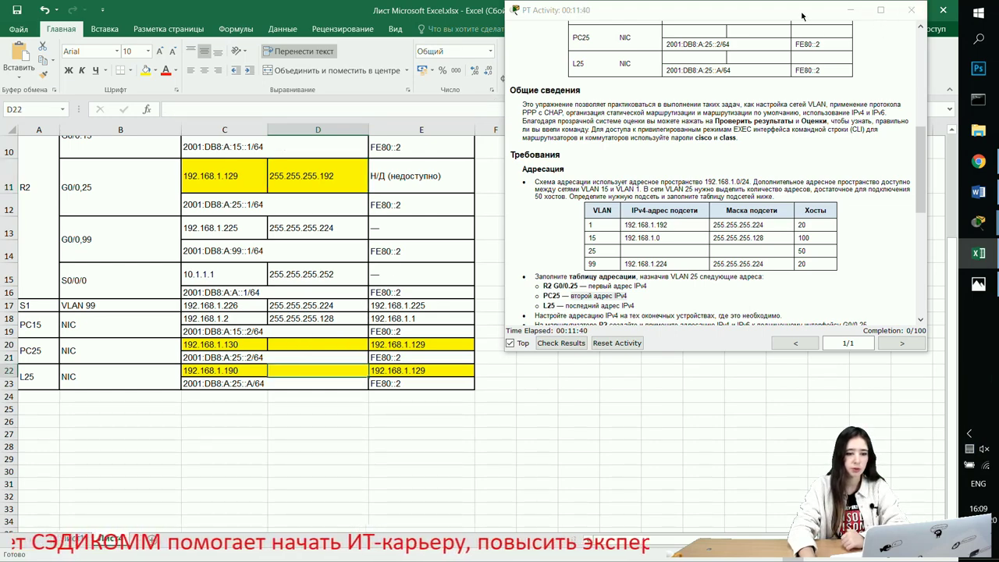
# Switch to Packet Tracer and open L25's configuration beside the activity instructions.
pyautogui.click(885, 13)
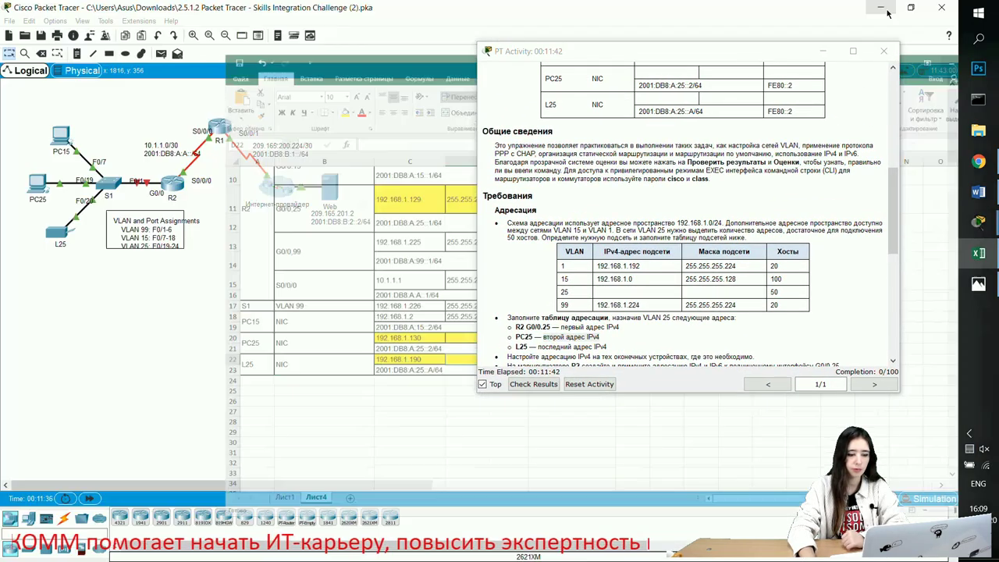
pyautogui.click(57, 231)
pyautogui.click(382, 146)
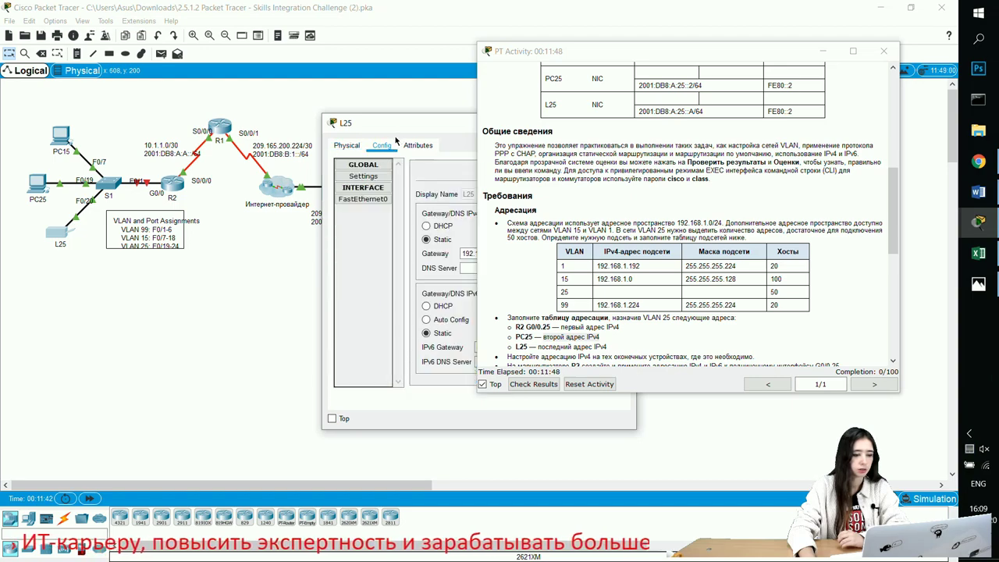
pyautogui.click(617, 52)
pyautogui.moveTo(616, 51); pyautogui.dragTo(715, 44)
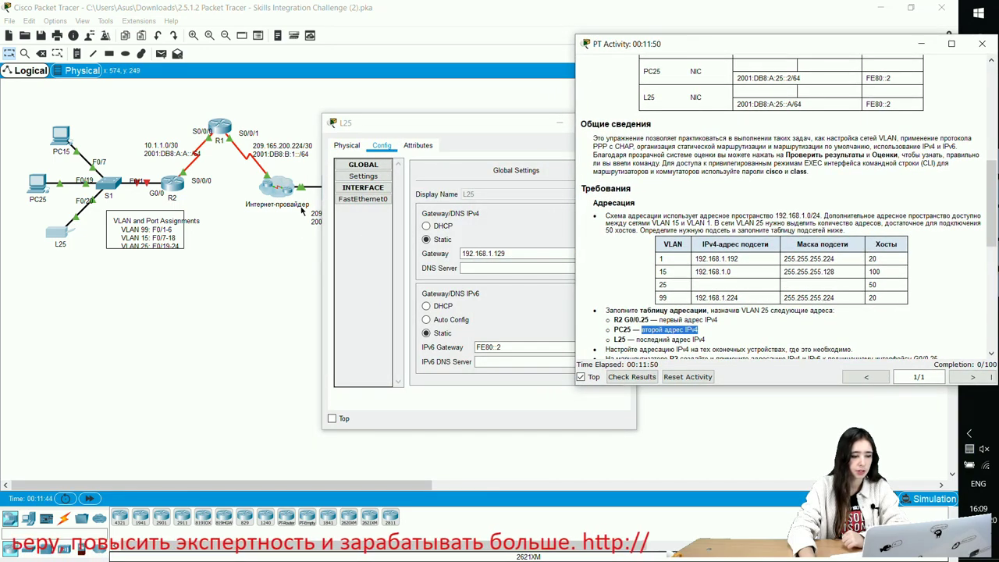
# Review L25's FastEthernet0 settings and IPv4 gateway alongside the activity's addressing requirements.
pyautogui.click(363, 198)
pyautogui.scroll(-8, 645, 285)
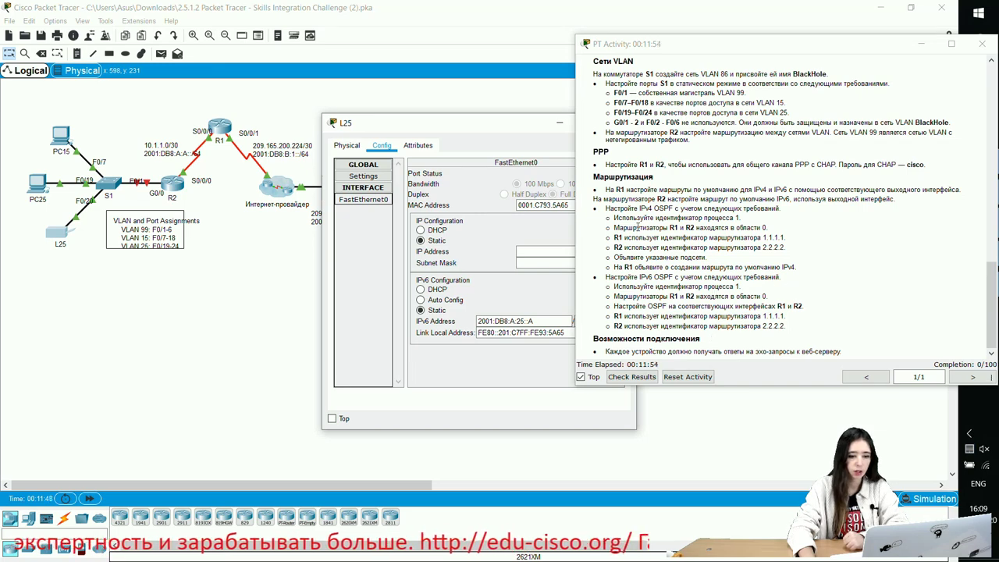
pyautogui.scroll(5, 730, 196)
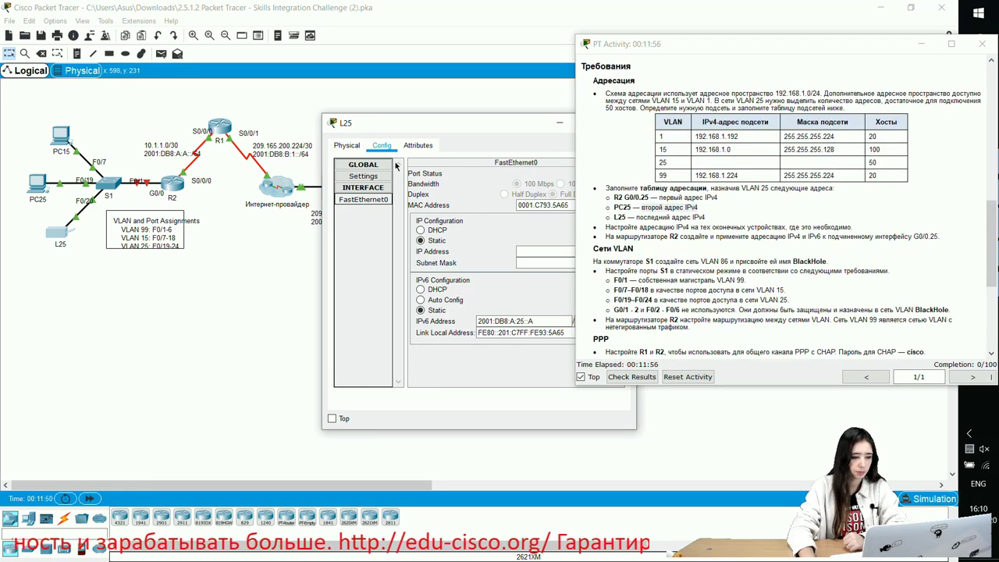
pyautogui.click(362, 175)
pyautogui.moveTo(481, 127); pyautogui.dragTo(349, 130)
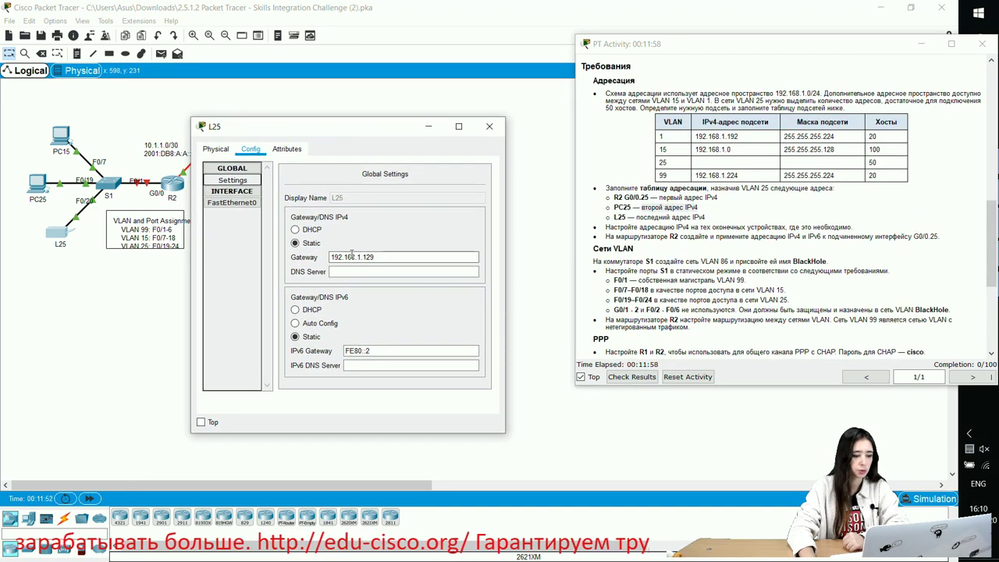
pyautogui.click(394, 255)
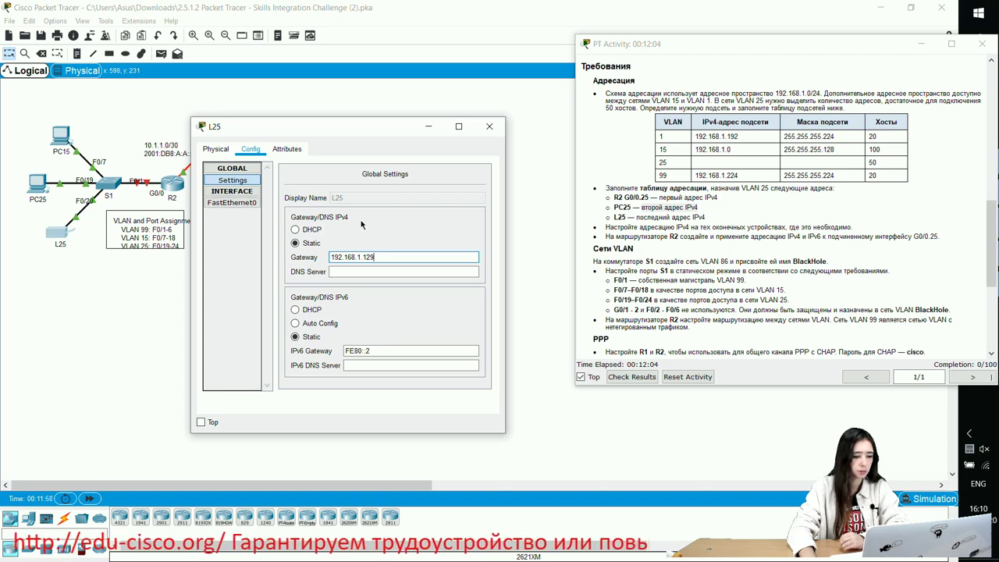
# Set L25's FastEthernet0 IPv4 address to 192.168.1.190, checking it against the Excel addressing table.
pyautogui.click(249, 203)
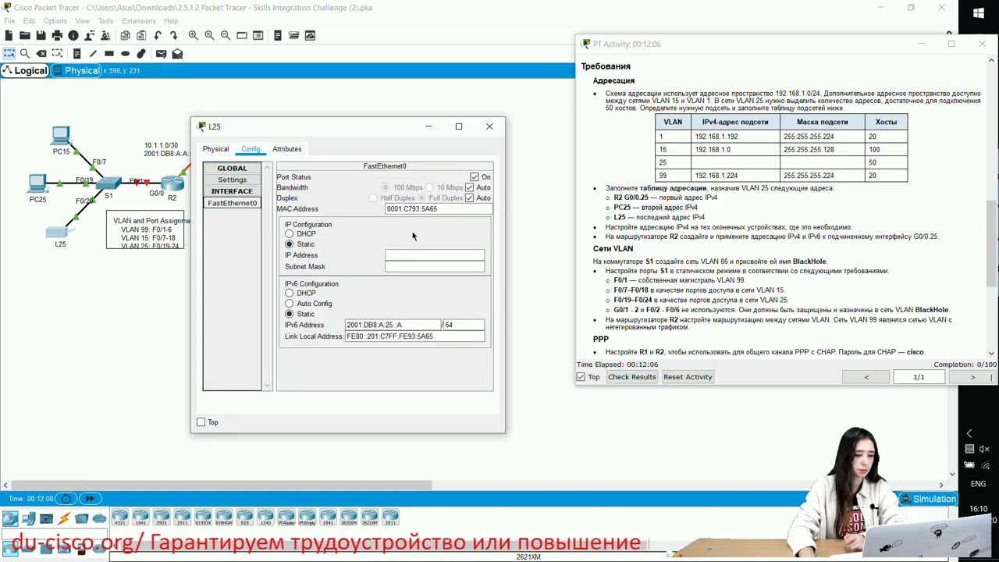
pyautogui.click(386, 255)
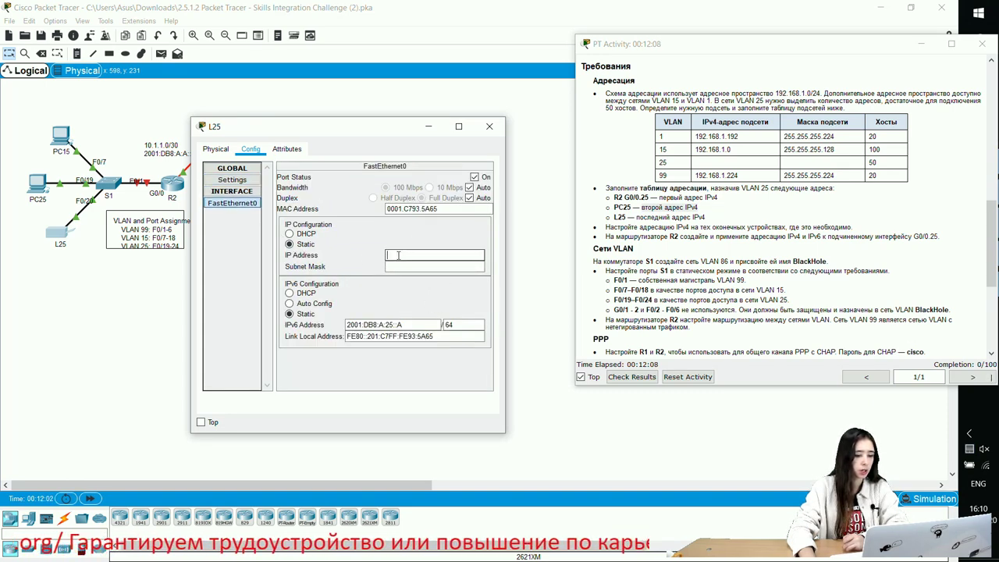
pyautogui.moveTo(875, 43); pyautogui.dragTo(802, 25)
pyautogui.click(985, 258)
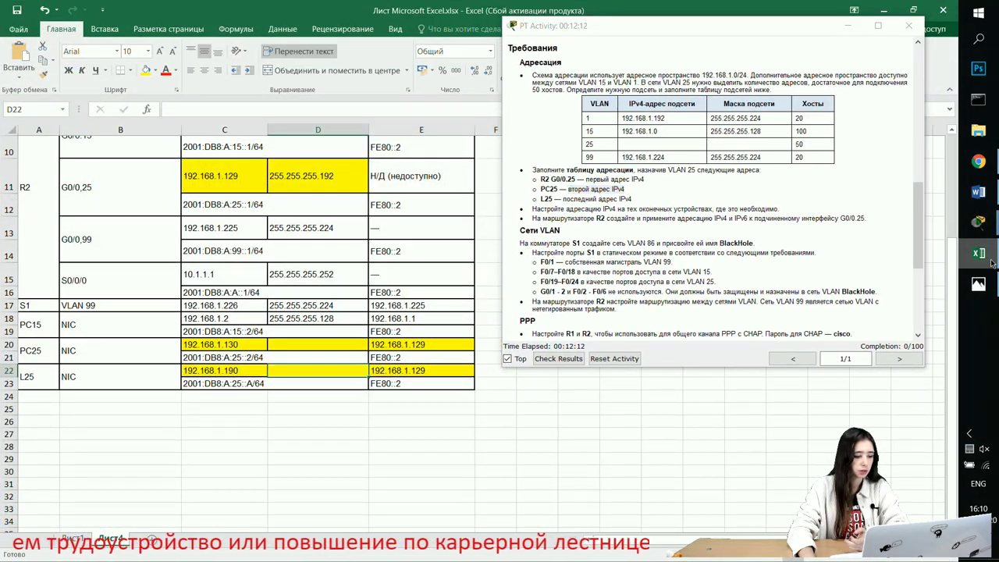
pyautogui.click(982, 256)
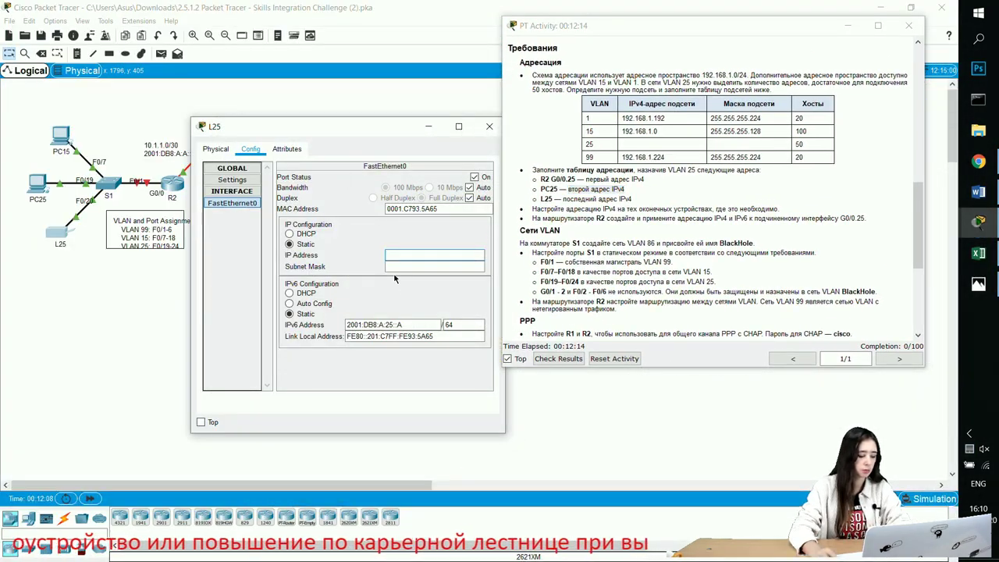
pyautogui.write('192.')
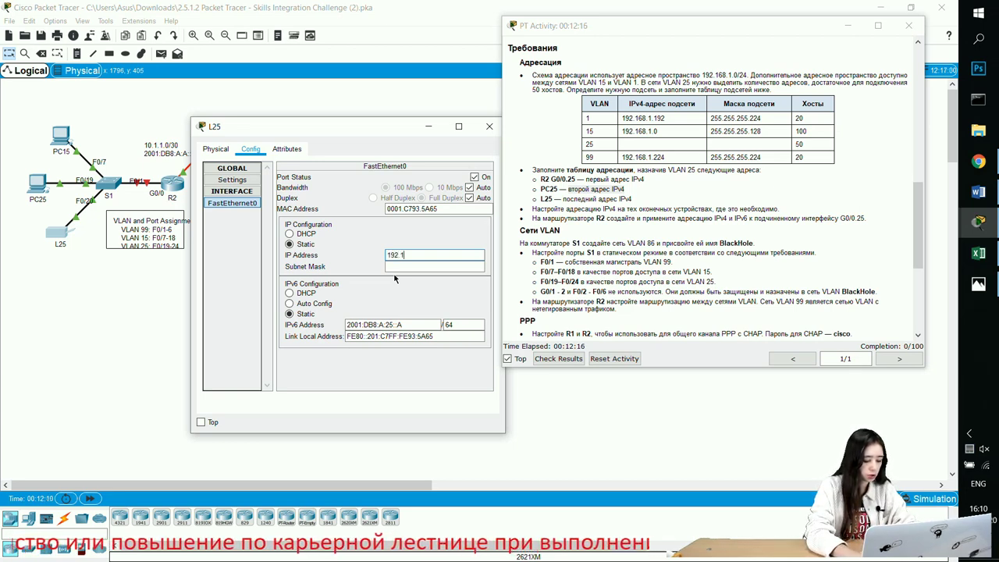
pyautogui.write('168.1')
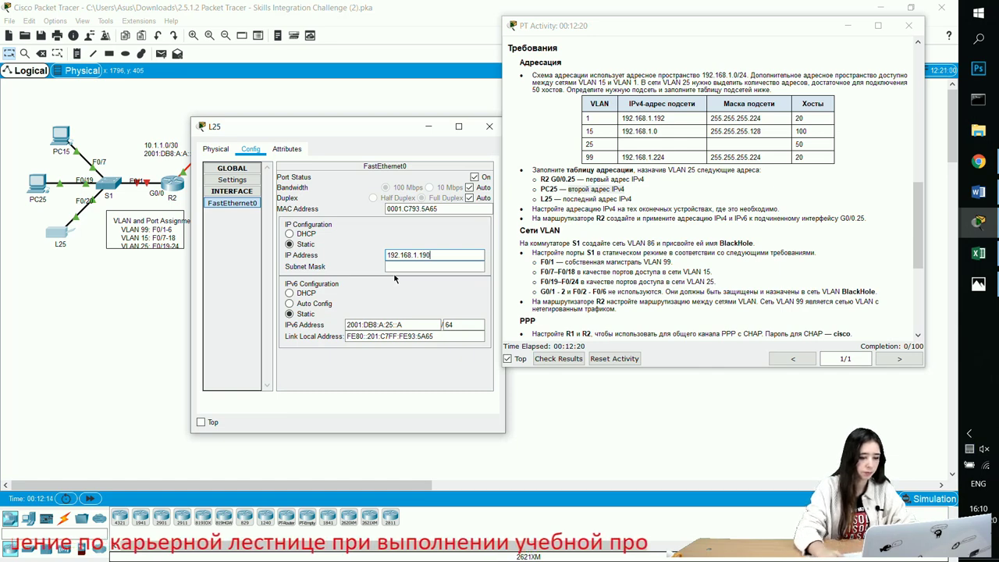
pyautogui.write('.190')
# Set L25's subnet mask to 255.255.255.192 and close its configuration.
pyautogui.click(413, 267)
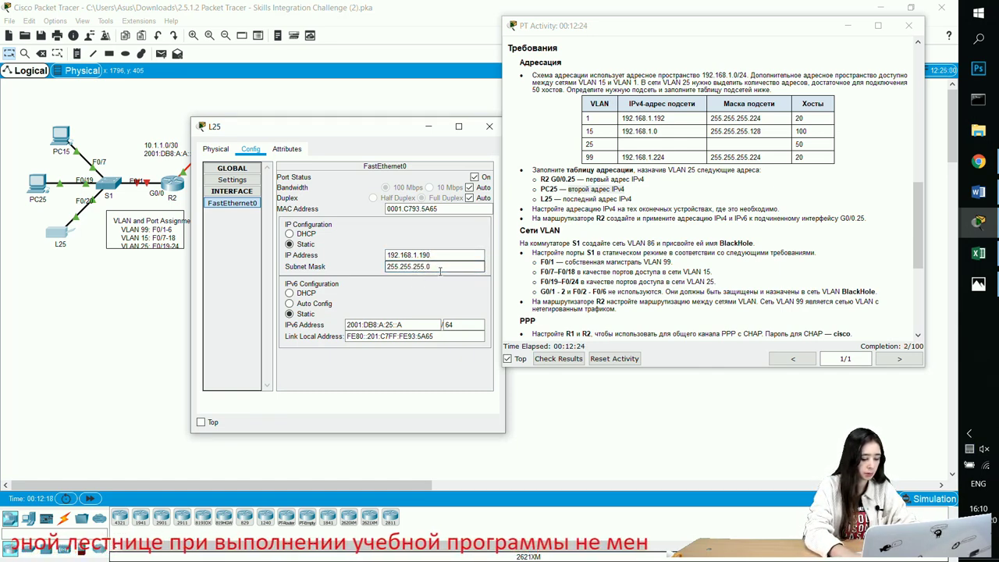
pyautogui.press('BackSpace')
pyautogui.write('192')
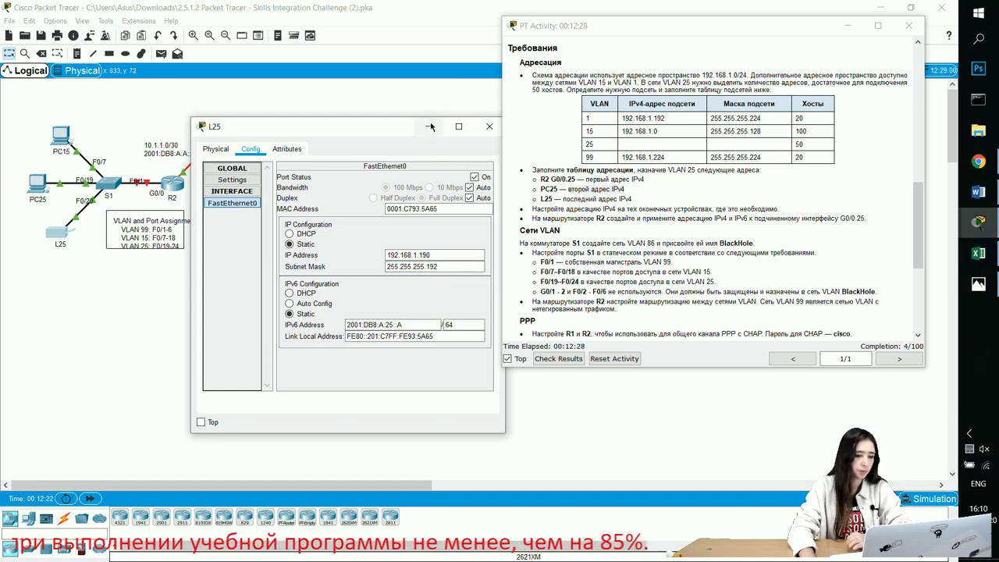
pyautogui.moveTo(404, 133); pyautogui.dragTo(363, 135)
pyautogui.click(461, 132)
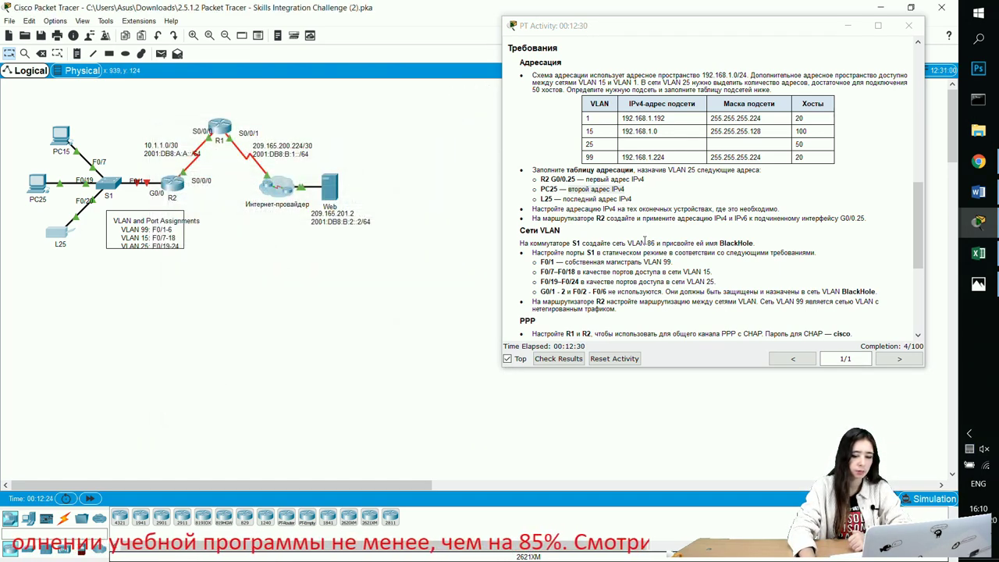
# Check the activity results and examine the assessment items for L25.
pyautogui.click(551, 359)
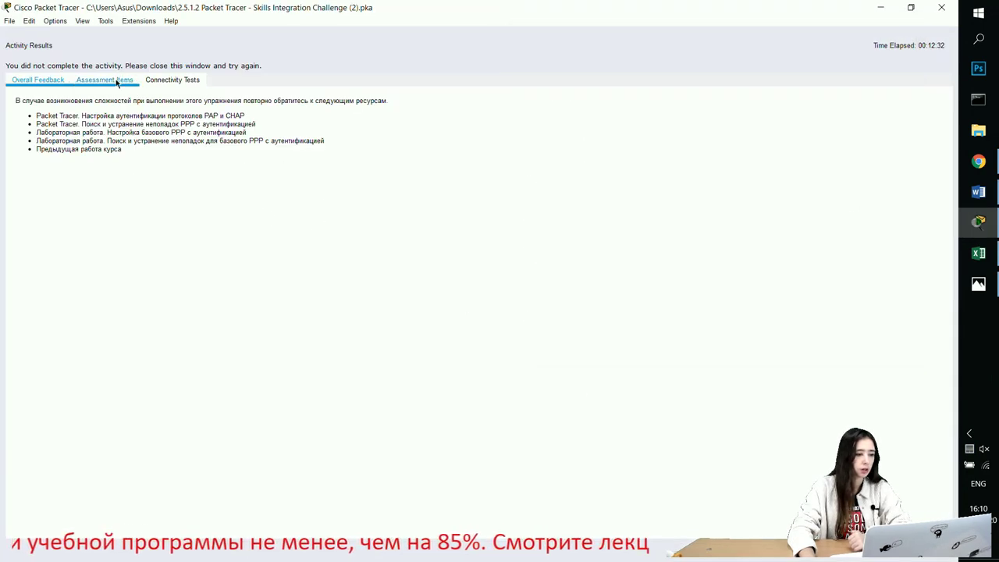
pyautogui.click(116, 81)
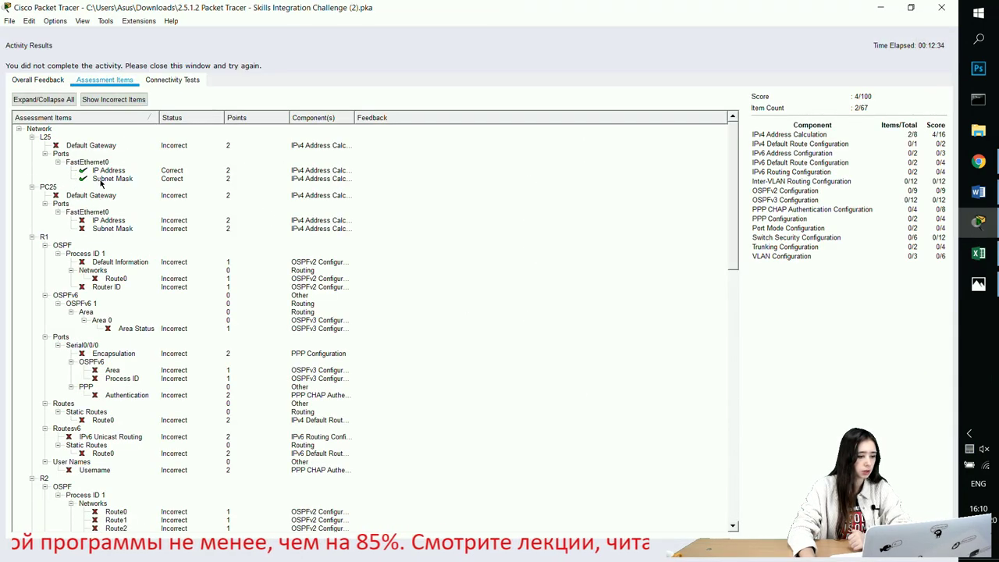
pyautogui.click(941, 7)
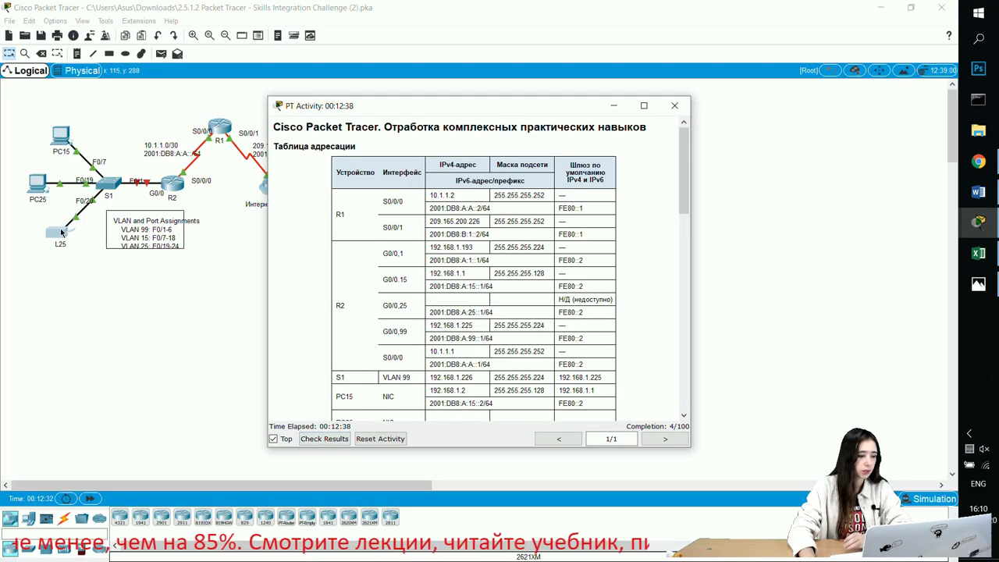
# Clear L25's IPv4 gateway in its global settings, re-enter it as 192.168.1.129 and close the configuration.
pyautogui.moveTo(501, 110); pyautogui.dragTo(680, 105)
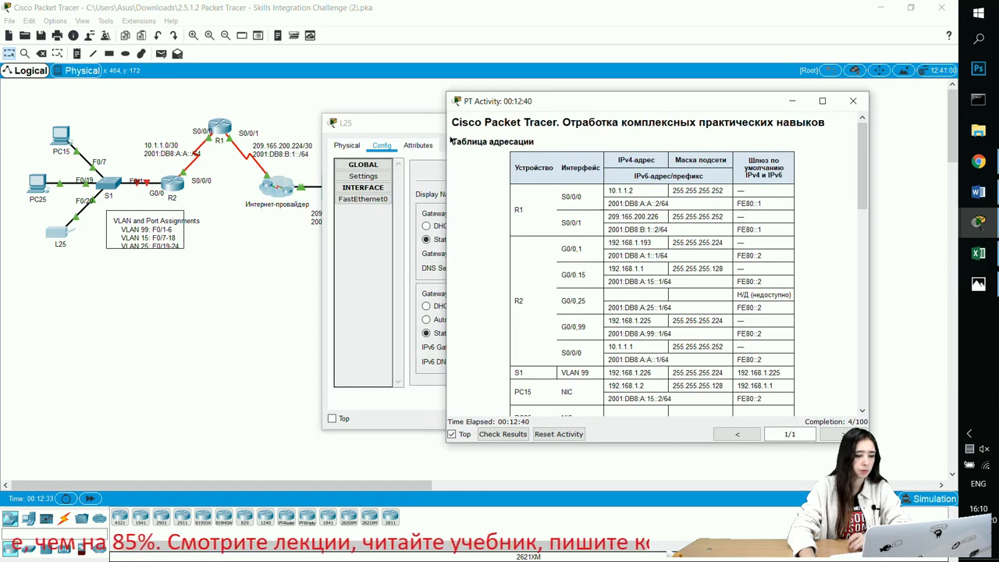
pyautogui.moveTo(396, 110); pyautogui.dragTo(260, 109)
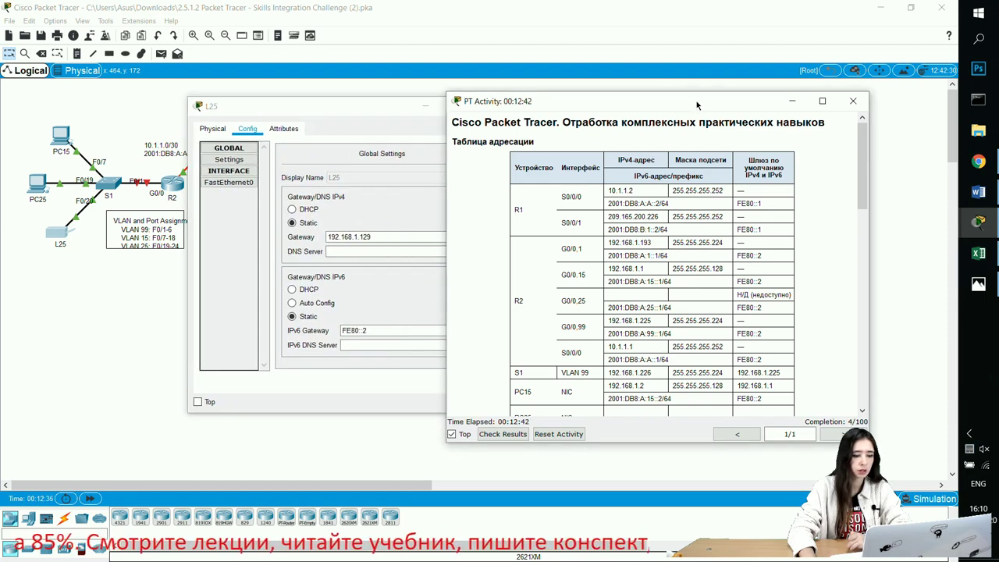
pyautogui.moveTo(685, 106); pyautogui.dragTo(790, 102)
pyautogui.click(384, 235)
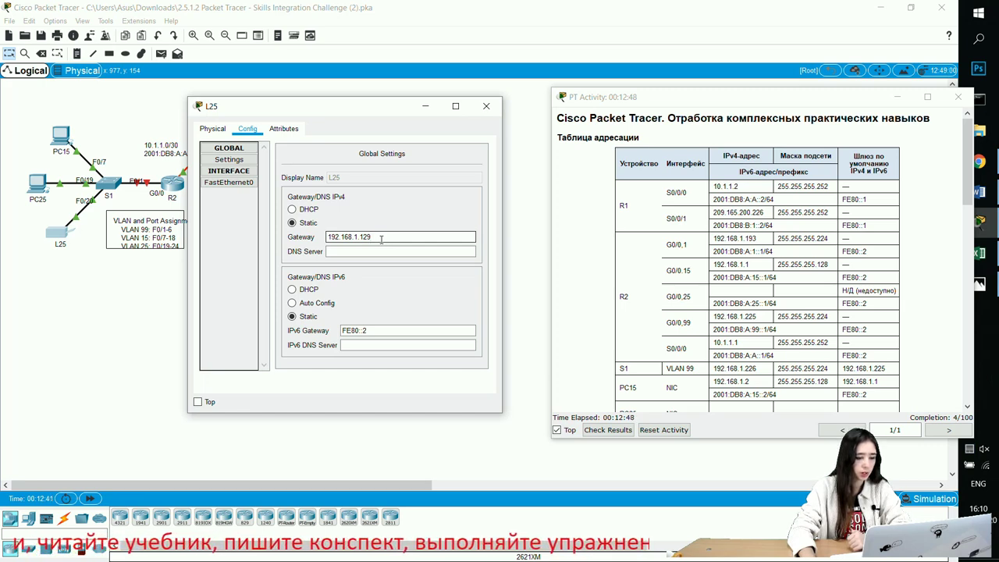
pyautogui.press('BackSpace')
pyautogui.press('BackSpace')
pyautogui.press('BackSpace')
pyautogui.press('BackSpace')
pyautogui.press('BackSpace')
pyautogui.press('BackSpace')
pyautogui.press('BackSpace')
pyautogui.press('BackSpace')
pyautogui.press('BackSpace')
pyautogui.press('BackSpace')
pyautogui.press('BackSpace')
pyautogui.press('BackSpace')
pyautogui.press('BackSpace')
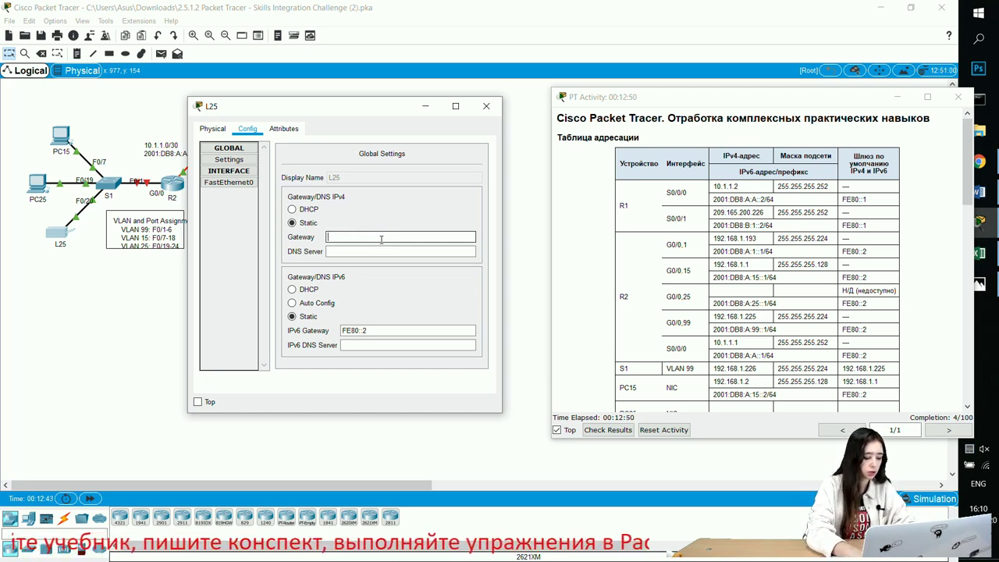
pyautogui.write('192.168.1.129')
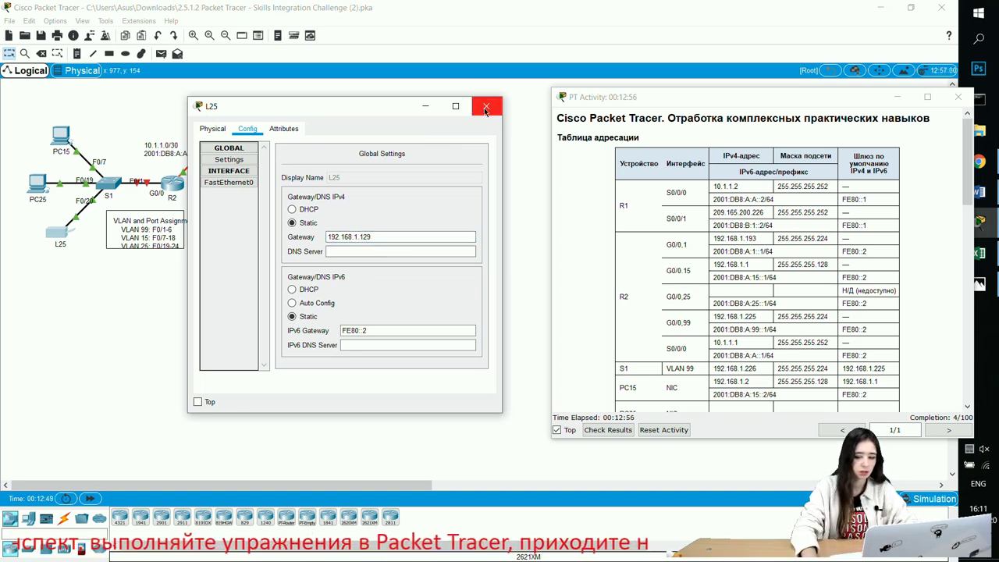
pyautogui.click(485, 110)
# Reopen L25's configuration and verify its IPv4 gateway.
pyautogui.moveTo(58, 226); pyautogui.dragTo(404, 279)
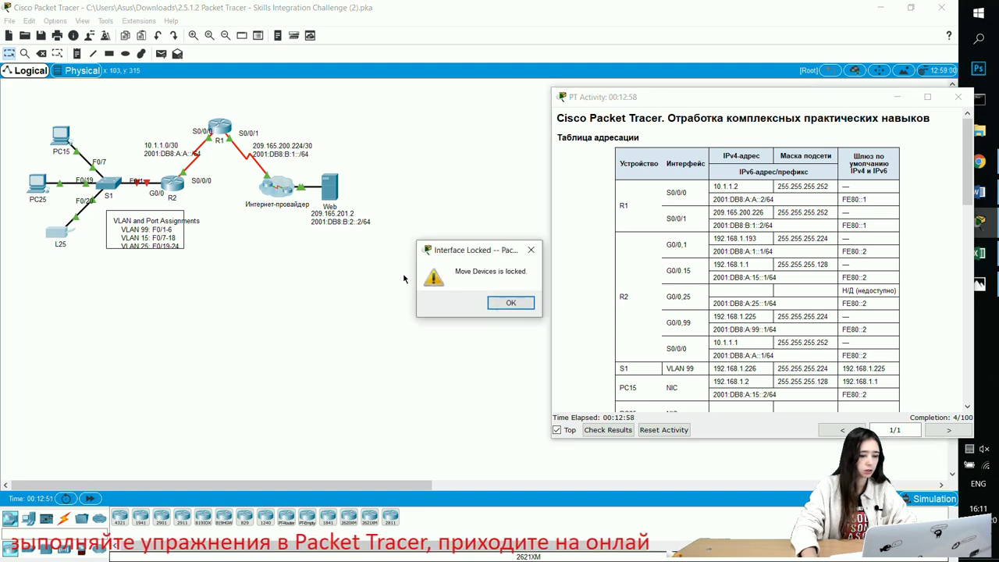
pyautogui.click(510, 303)
pyautogui.click(62, 239)
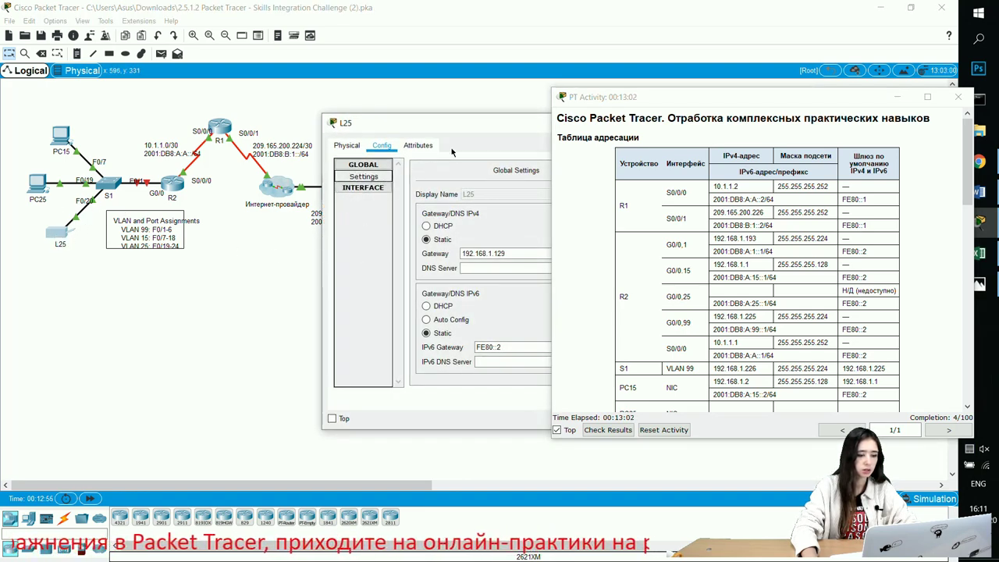
pyautogui.moveTo(469, 132); pyautogui.dragTo(353, 134)
pyautogui.click(425, 252)
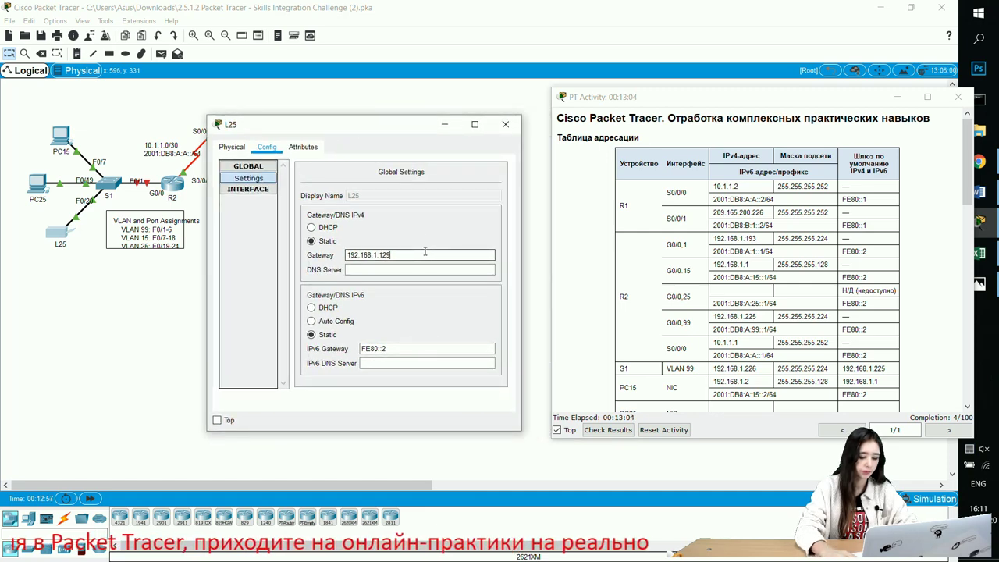
pyautogui.click(505, 126)
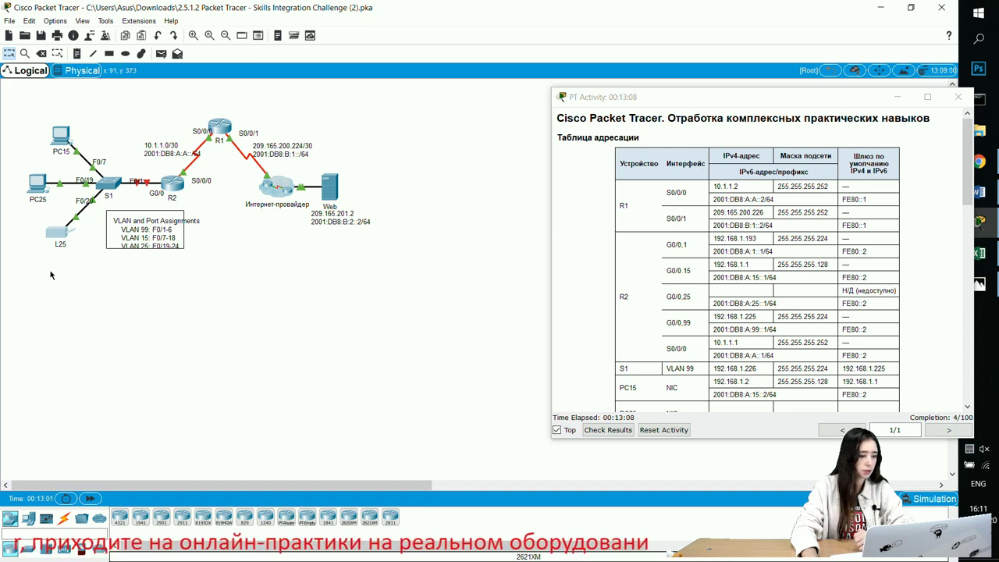
# Open PC25's IP Configuration and set its IPv4 address to 192.168.1.130 with subnet mask 255.255.255.192.
pyautogui.click(39, 185)
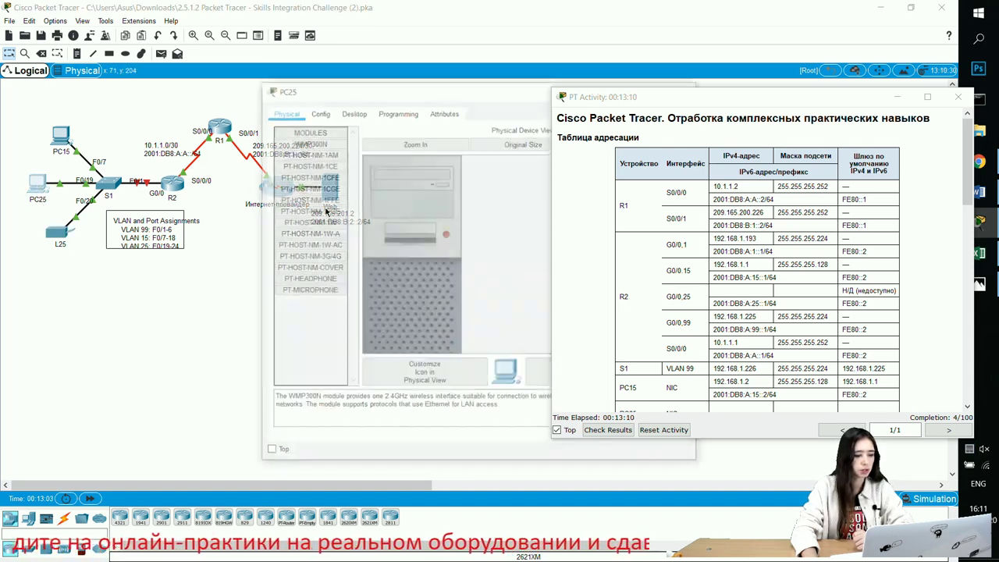
pyautogui.click(352, 111)
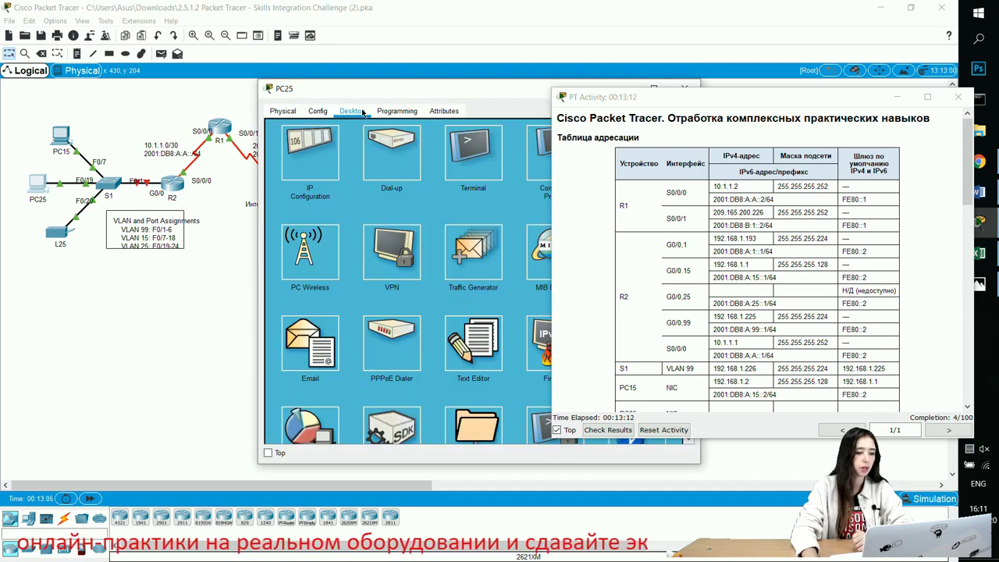
pyautogui.click(309, 172)
pyautogui.click(425, 188)
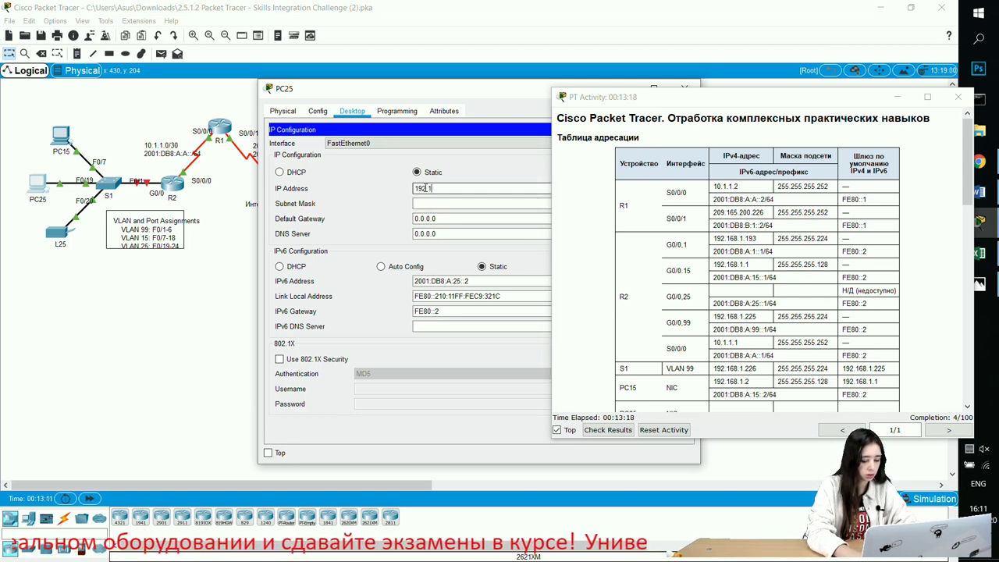
pyautogui.write('192.168.1.130')
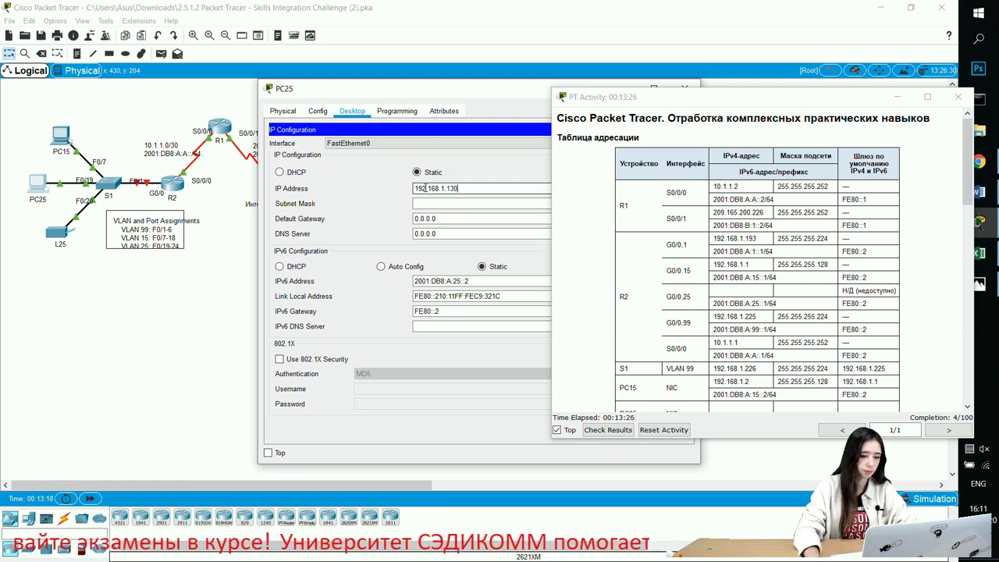
pyautogui.click(465, 202)
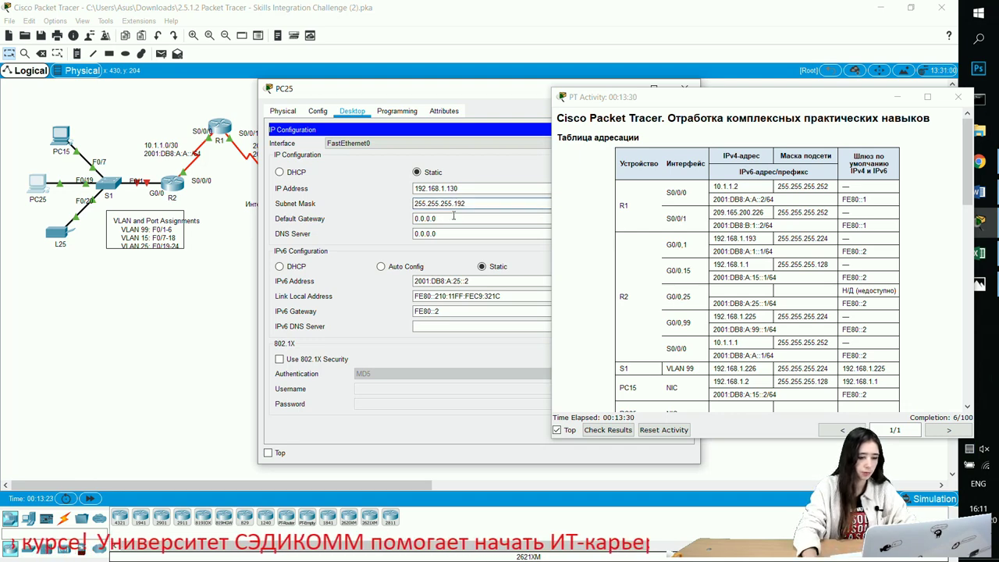
# Set PC25's default gateway to 192.168.1.129 and close its configuration.
pyautogui.click(452, 219)
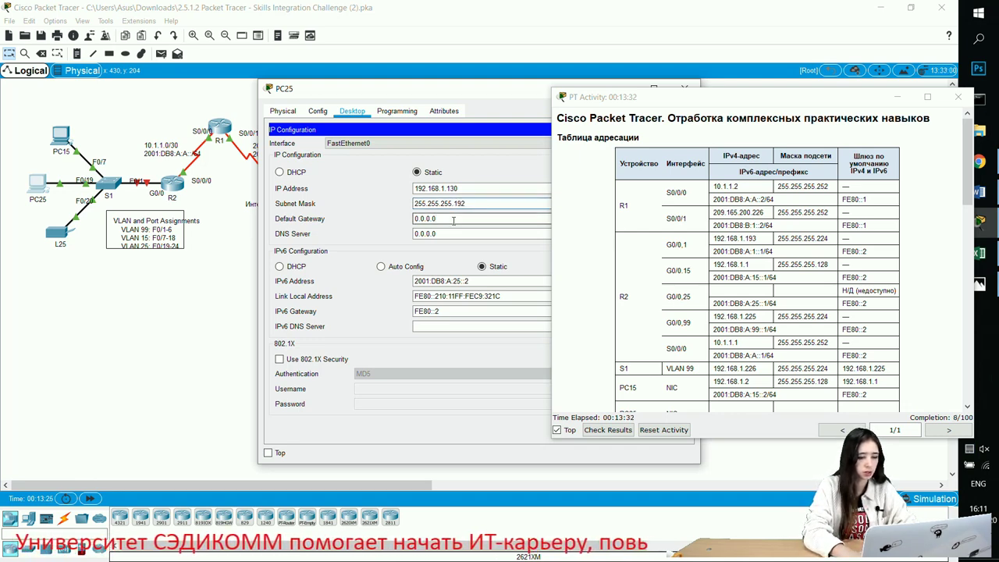
pyautogui.press('BackSpace')
pyautogui.press('BackSpace')
pyautogui.press('BackSpace')
pyautogui.press('BackSpace')
pyautogui.press('BackSpace')
pyautogui.press('BackSpace')
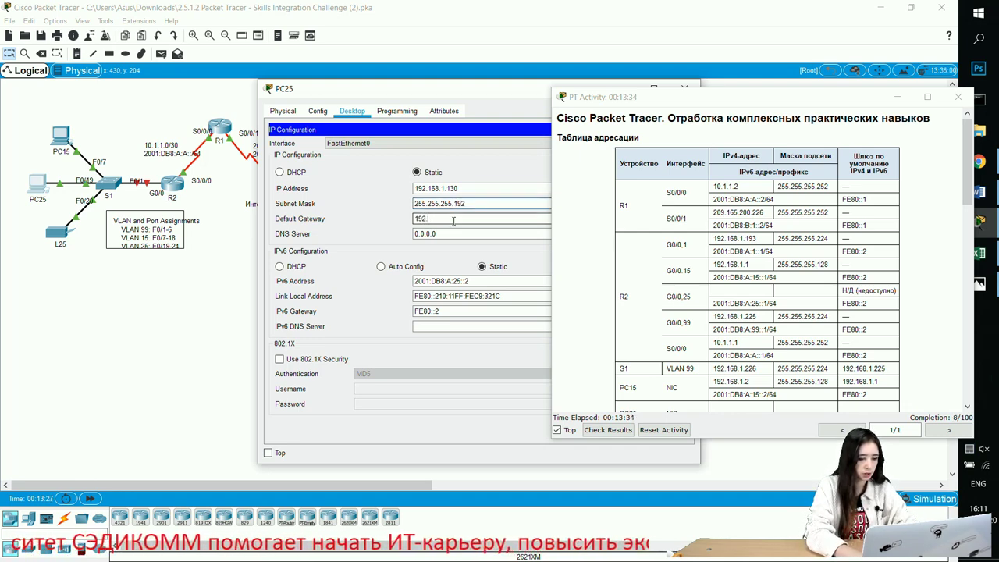
pyautogui.write('192.168.')
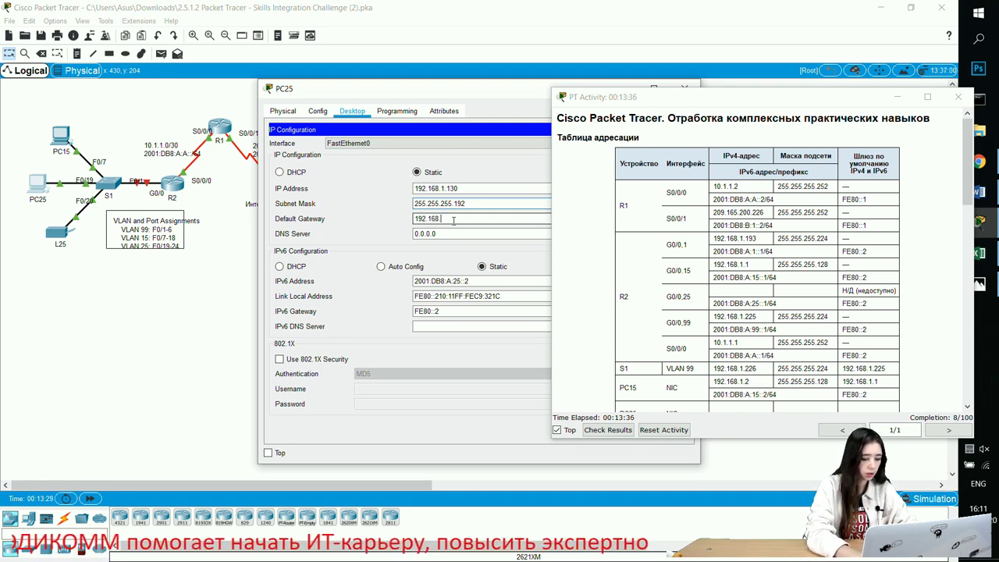
pyautogui.write('1.12')
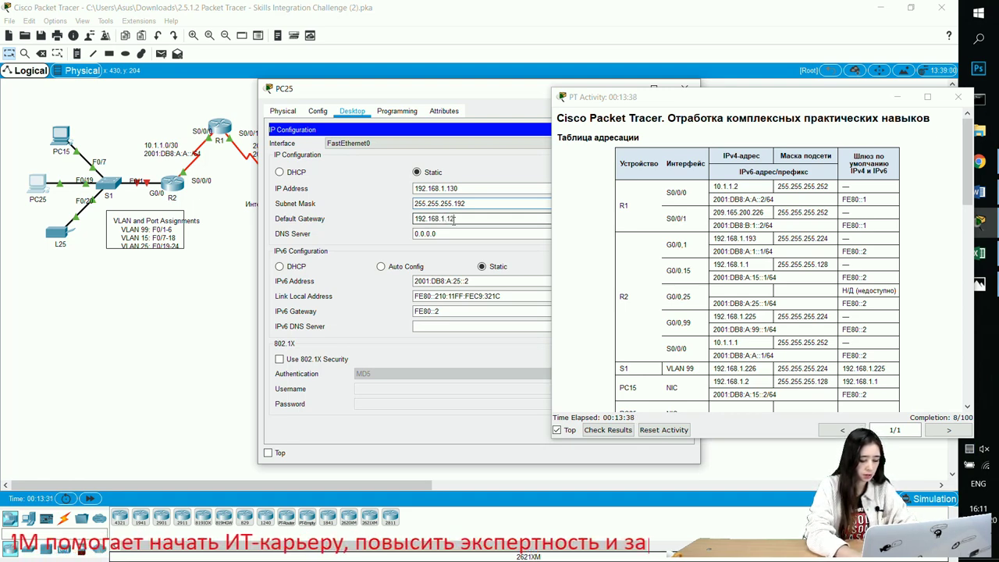
pyautogui.write('9')
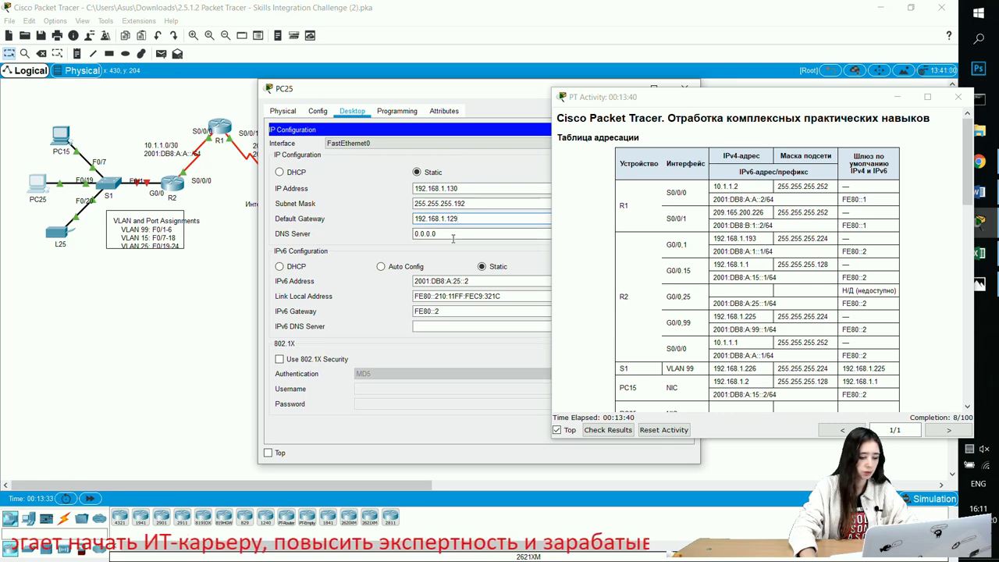
pyautogui.moveTo(468, 88); pyautogui.dragTo(374, 89)
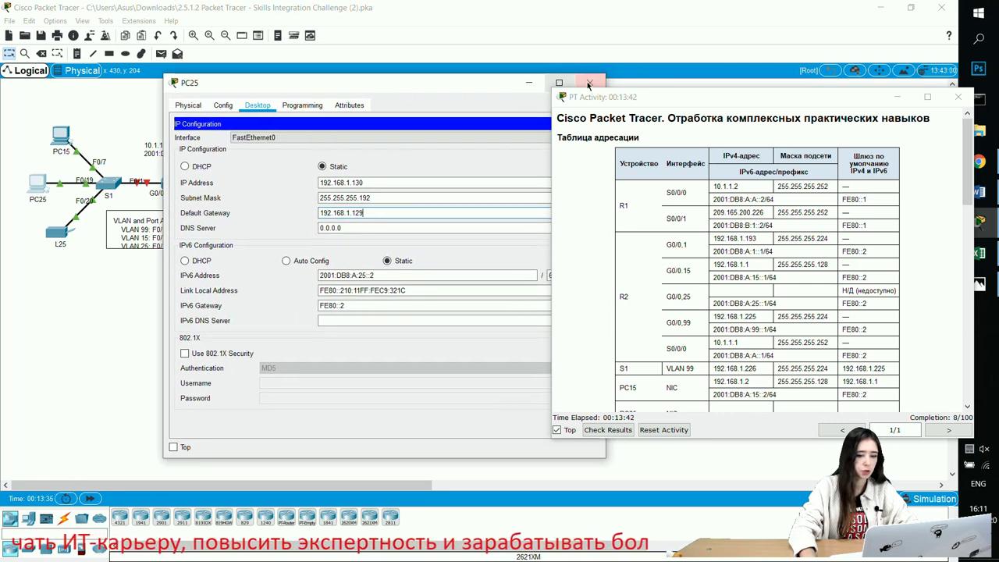
pyautogui.hotkey('alt', 'F4')
# Check the activity results, examine the assessment items for L25 and PC25, and close the results.
pyautogui.click(616, 429)
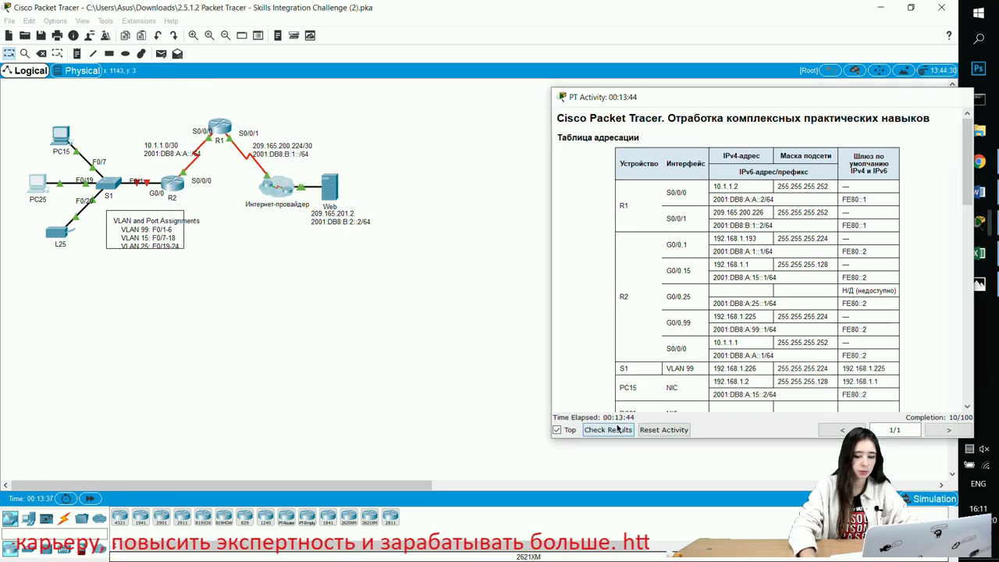
pyautogui.click(118, 81)
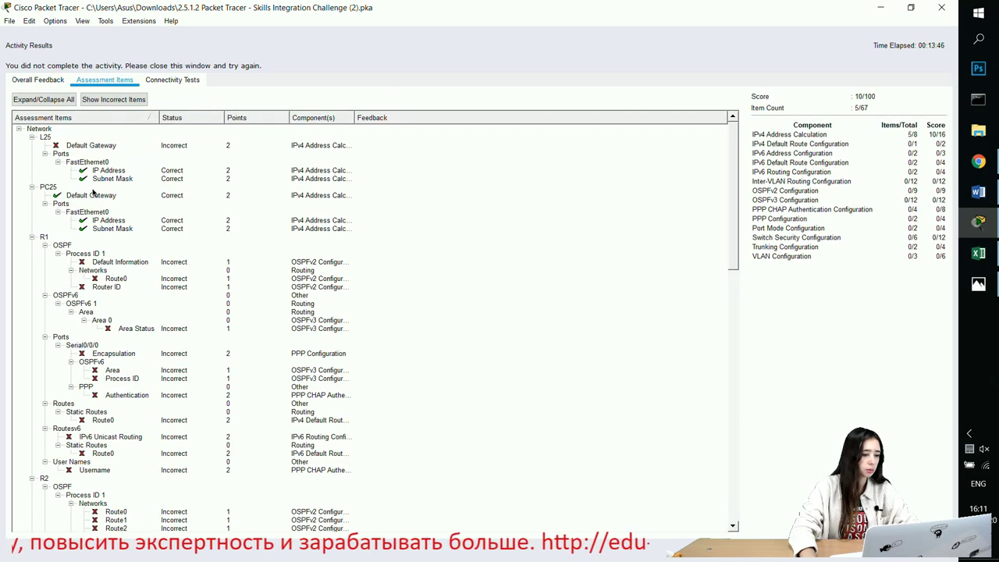
pyautogui.click(948, 6)
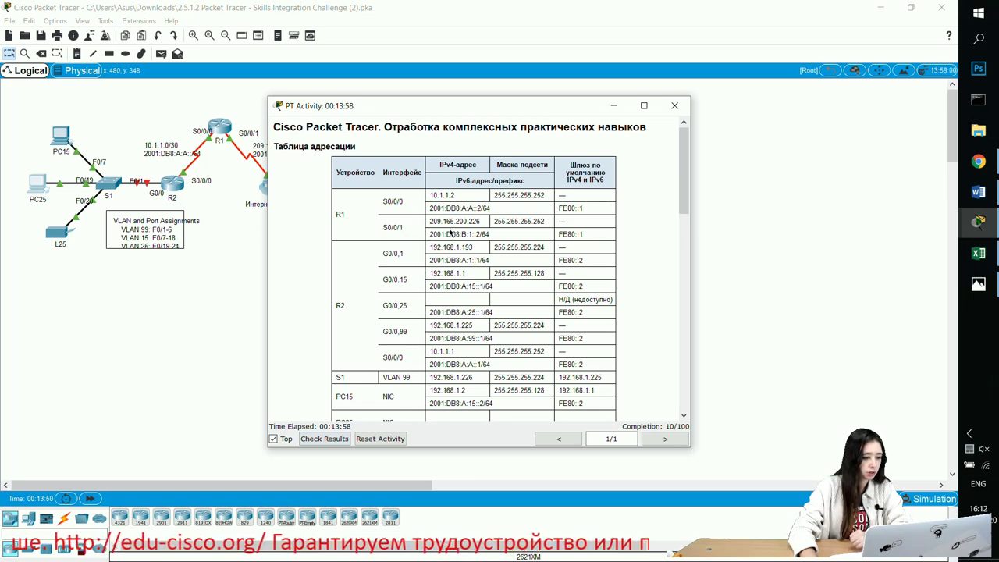
# Copy R2 G0/0.15's IPv4 address 192.168.1.1 from the addressing table into L25's IPv4 gateway and close the configuration.
pyautogui.scroll(-2, 431, 248)
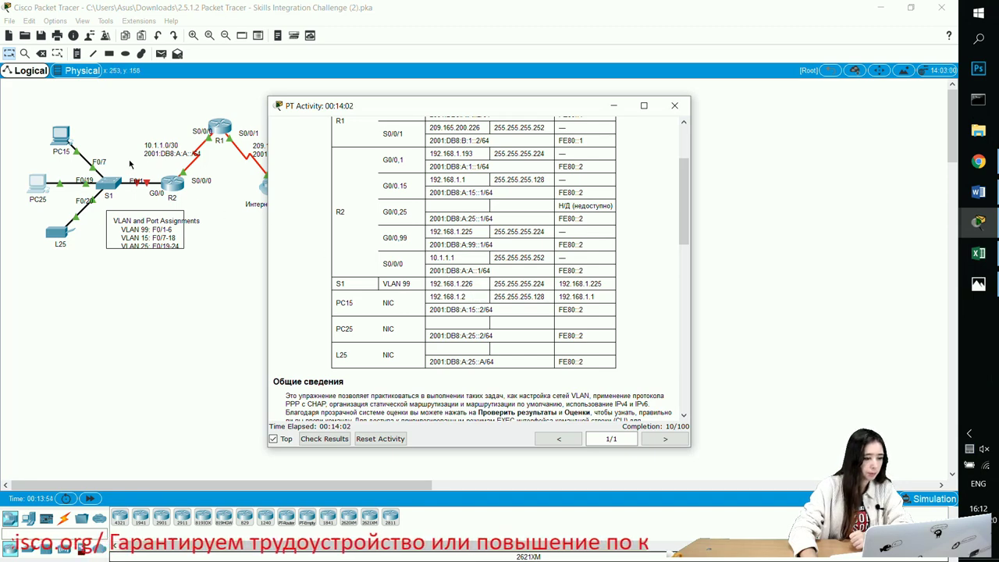
pyautogui.scroll(2, 404, 244)
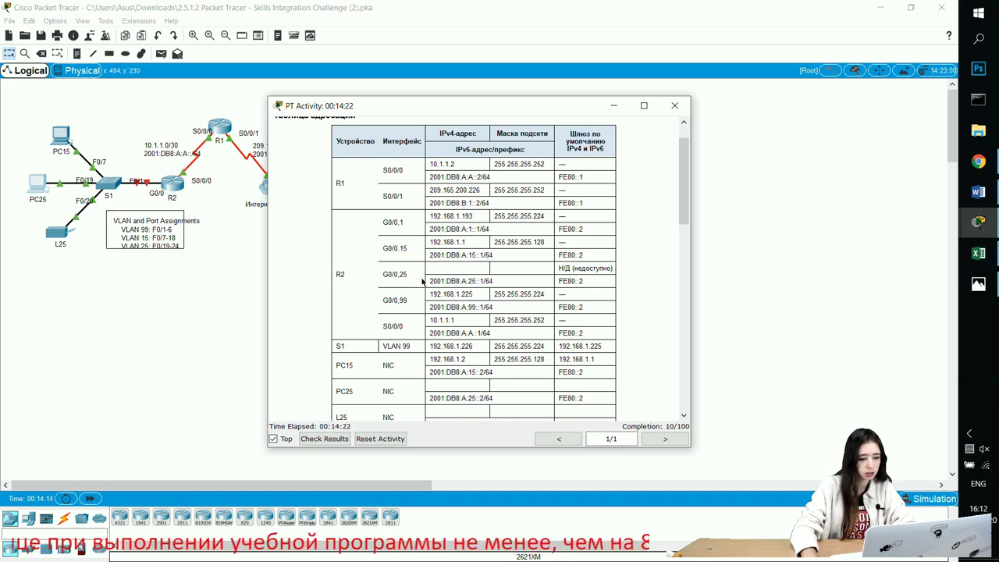
pyautogui.moveTo(469, 242); pyautogui.dragTo(427, 242)
pyautogui.hotkey('ctrl', 'c')
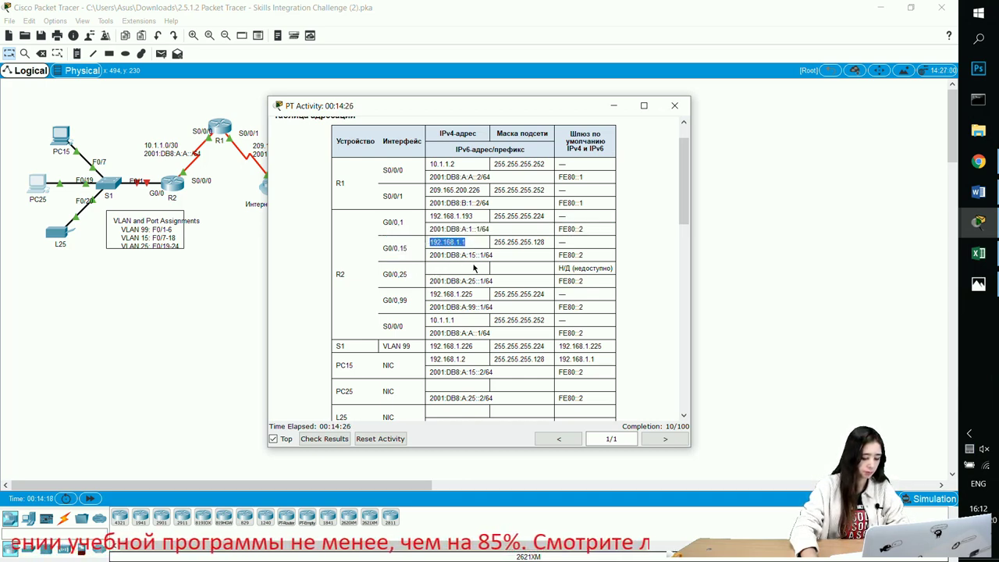
pyautogui.click(215, 245)
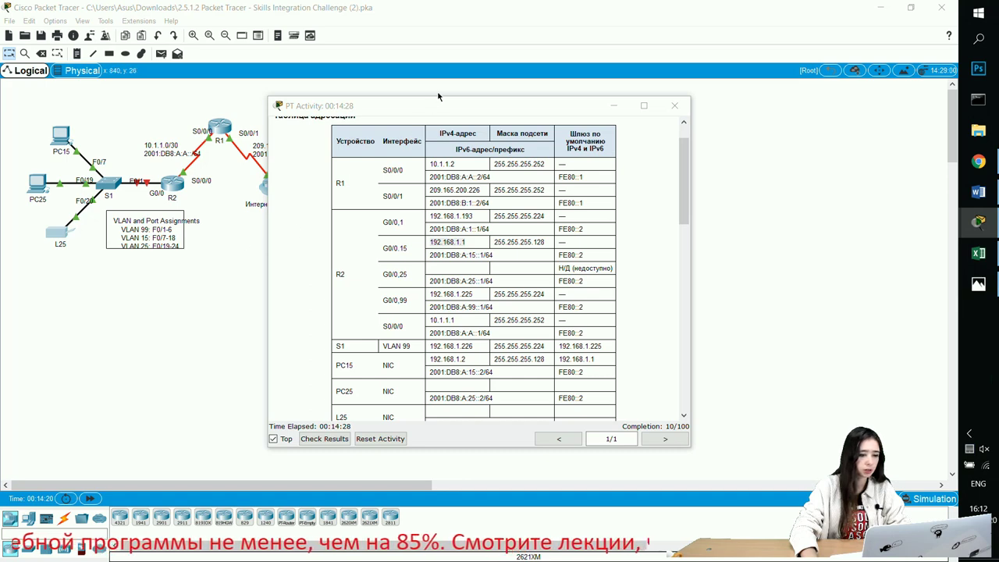
pyautogui.moveTo(439, 104); pyautogui.dragTo(618, 108)
pyautogui.click(375, 178)
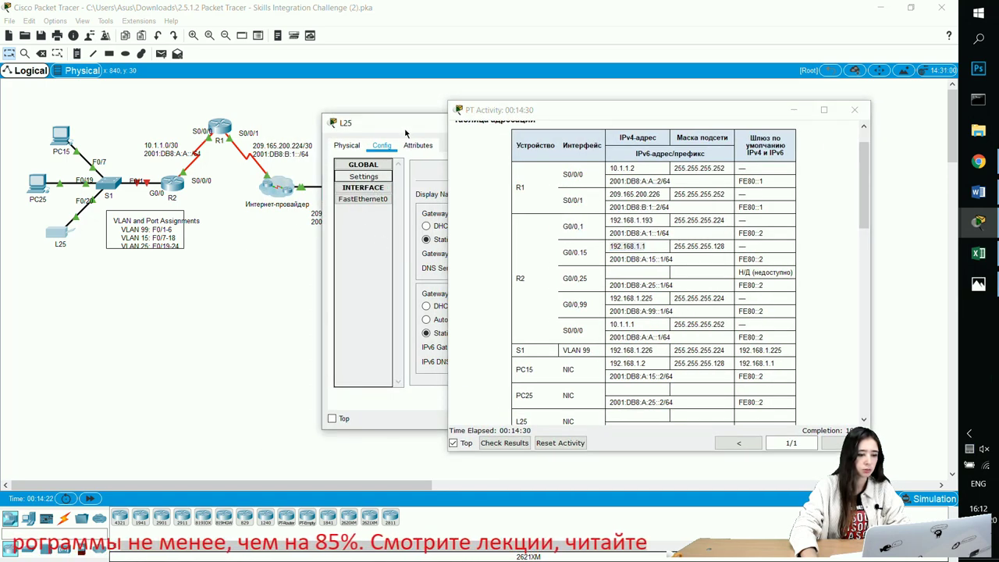
pyautogui.moveTo(398, 123); pyautogui.dragTo(250, 97)
pyautogui.moveTo(375, 227); pyautogui.dragTo(313, 227)
pyautogui.hotkey('ctrl', 'v')
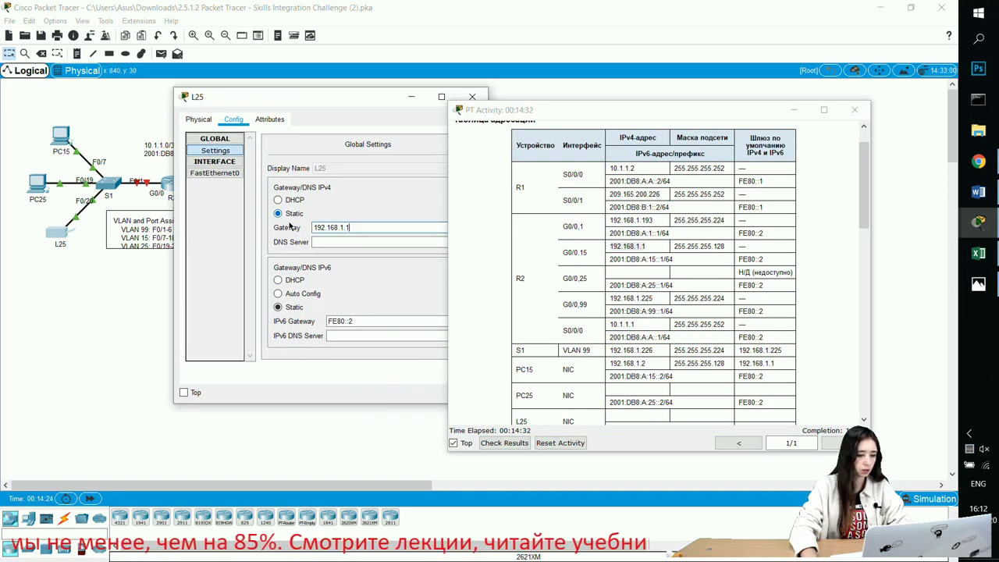
pyautogui.click(472, 96)
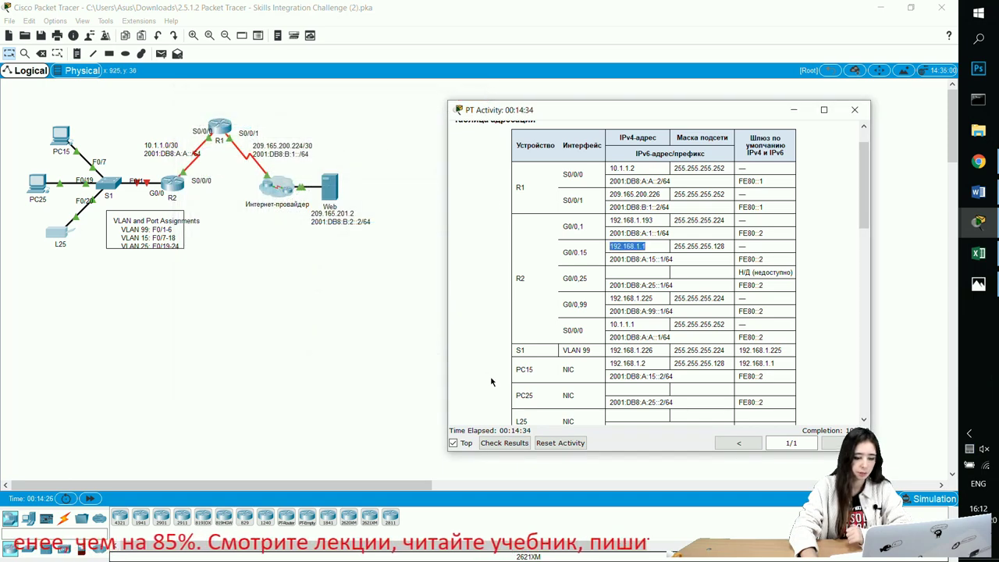
# Open R2's command line, enter the console password, and enter privileged EXEC mode with ena and the enable password.
pyautogui.click(232, 241)
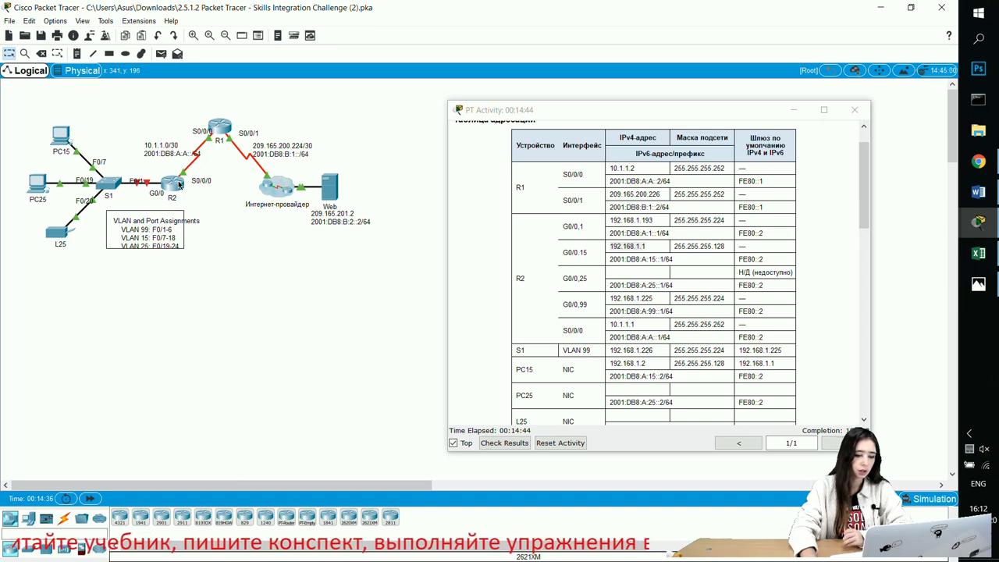
pyautogui.click(178, 184)
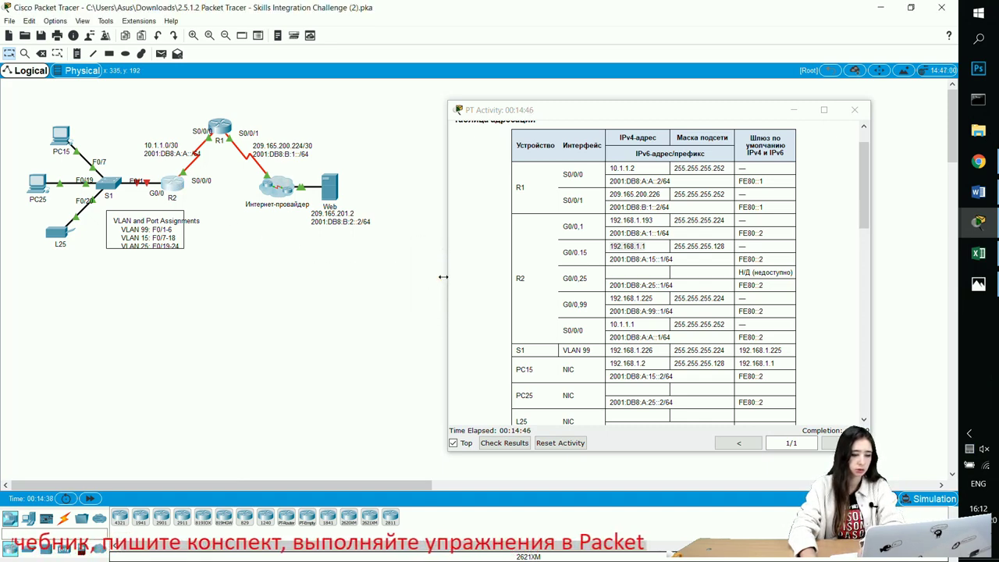
pyautogui.moveTo(583, 114); pyautogui.dragTo(764, 89)
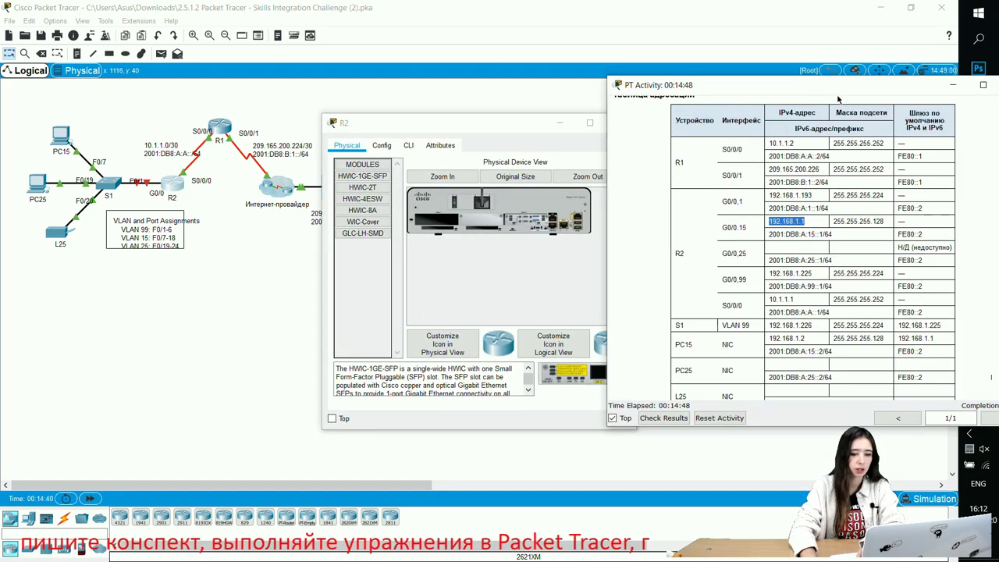
pyautogui.click(952, 84)
pyautogui.click(409, 145)
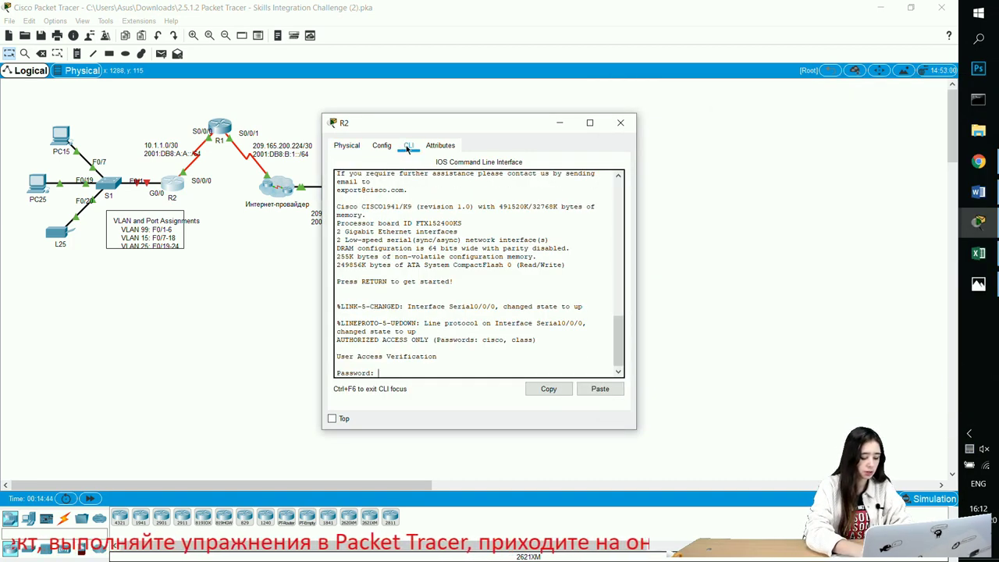
pyautogui.press('Return')
pyautogui.write('ena')
pyautogui.press('Return')
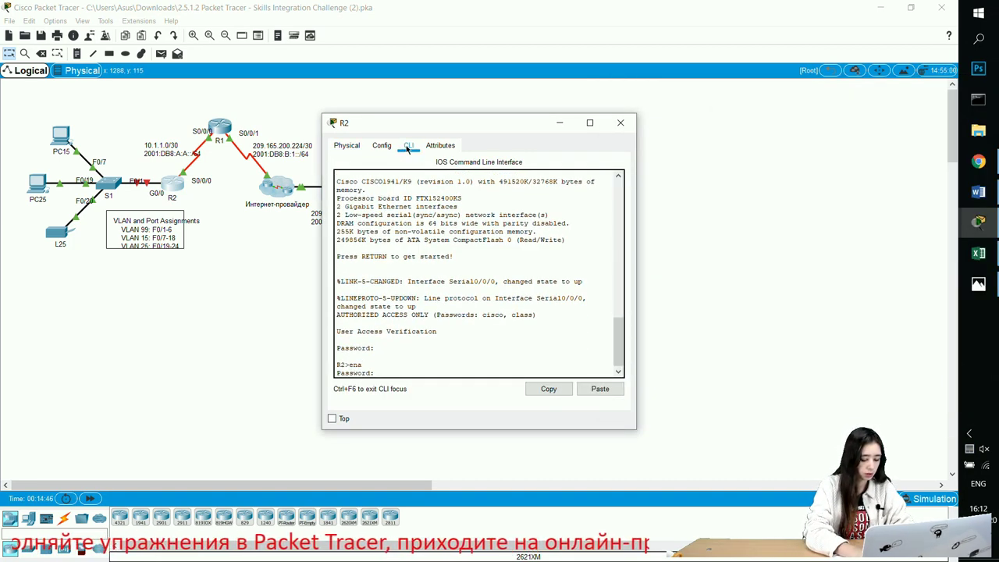
pyautogui.press('Return')
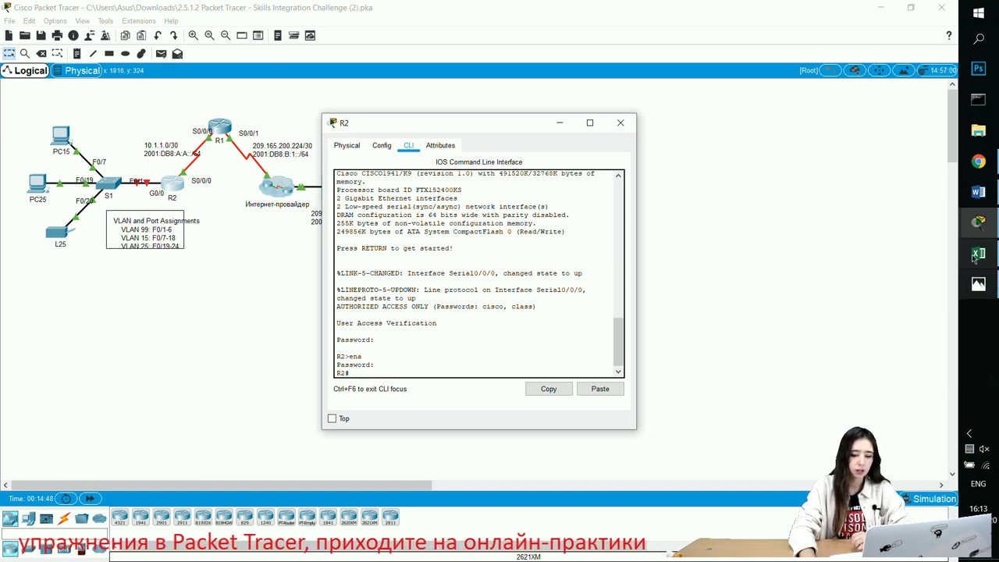
# Bring up the activity instructions and review the VLAN 86 BlackHole requirement for switch S1.
pyautogui.click(978, 223)
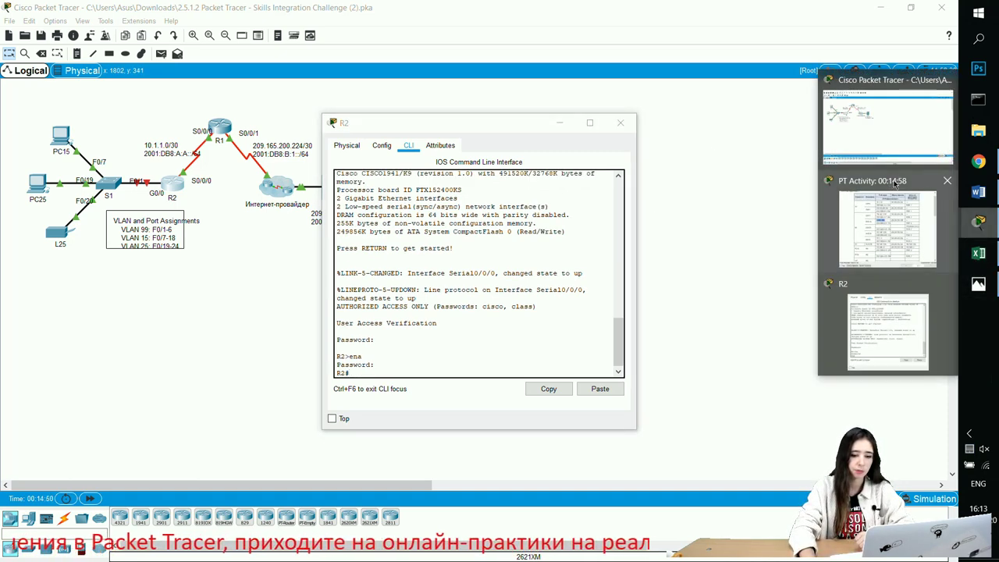
pyautogui.click(895, 182)
pyautogui.scroll(-3, 790, 270)
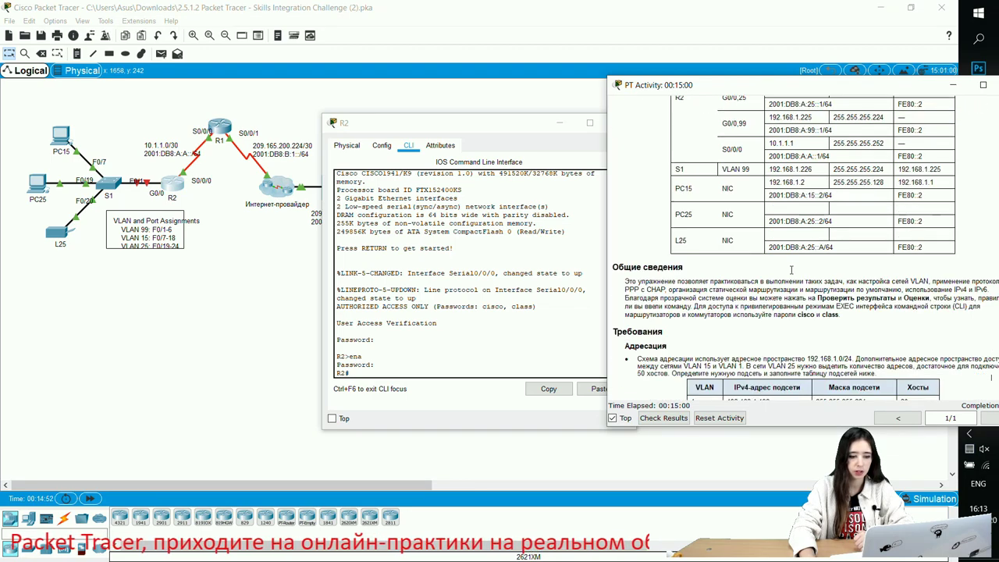
pyautogui.scroll(-5, 790, 270)
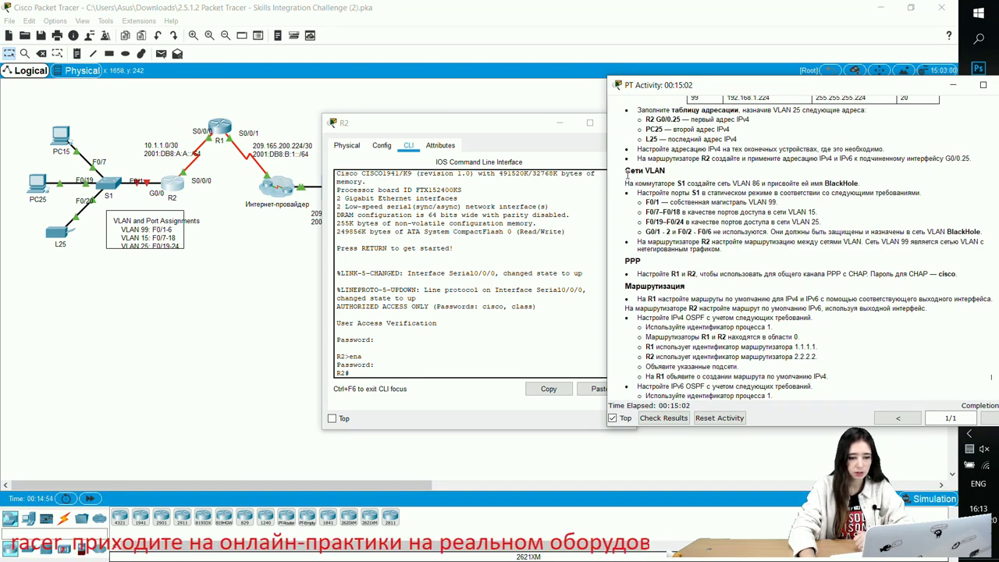
pyautogui.doubleClick(680, 184)
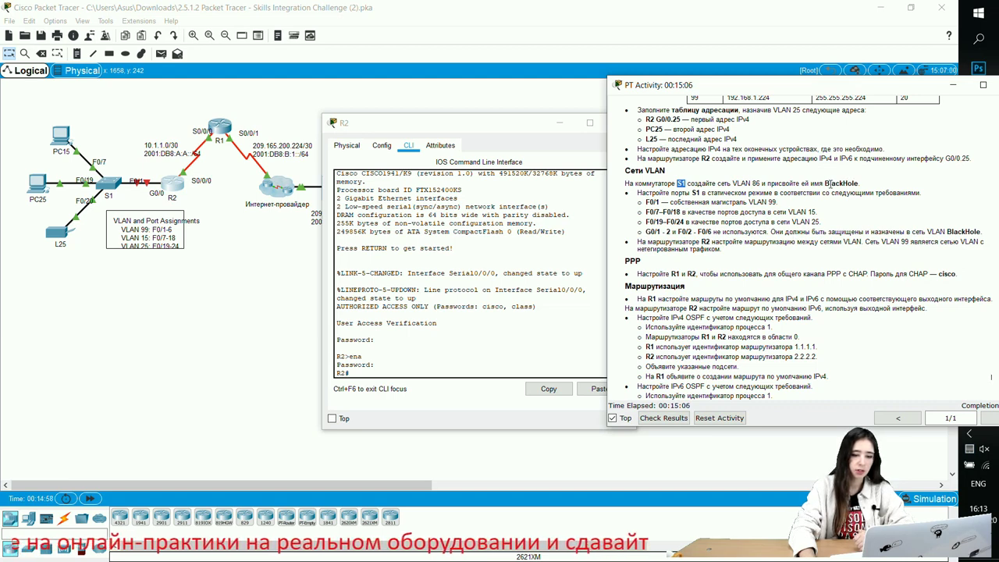
pyautogui.doubleClick(841, 184)
pyautogui.click(647, 232)
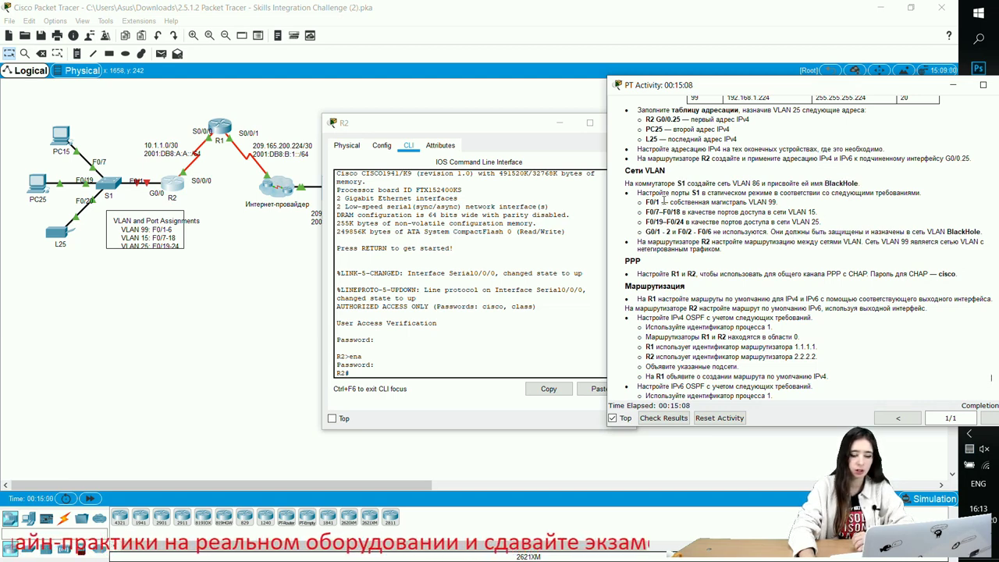
# Review the instructions for S1's trunk, access and unused port assignments to VLANs 99, 15, 25 and BlackHole.
pyautogui.moveTo(642, 201); pyautogui.dragTo(856, 240)
pyautogui.click(838, 264)
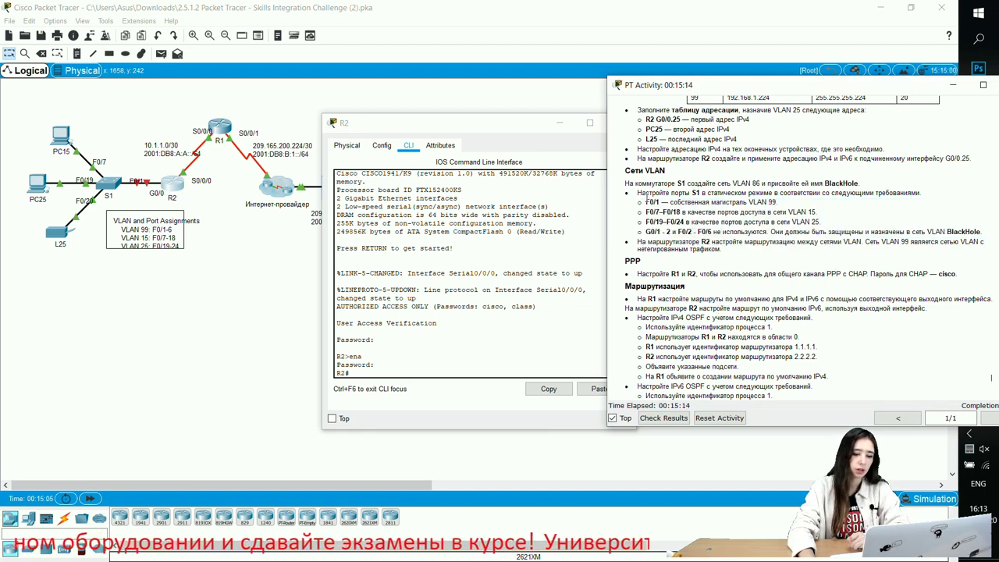
pyautogui.moveTo(639, 203); pyautogui.dragTo(789, 204)
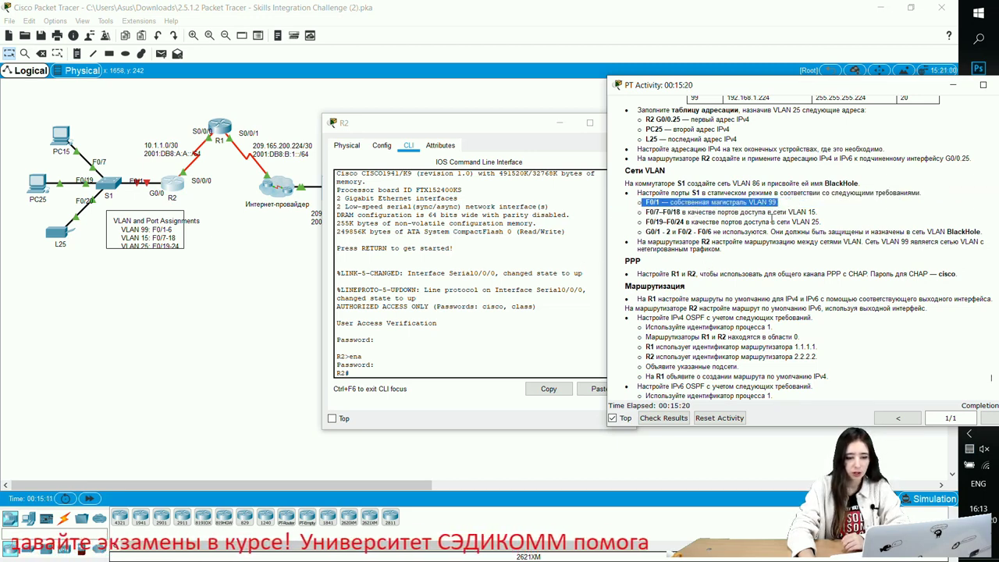
pyautogui.moveTo(789, 212); pyautogui.dragTo(817, 211)
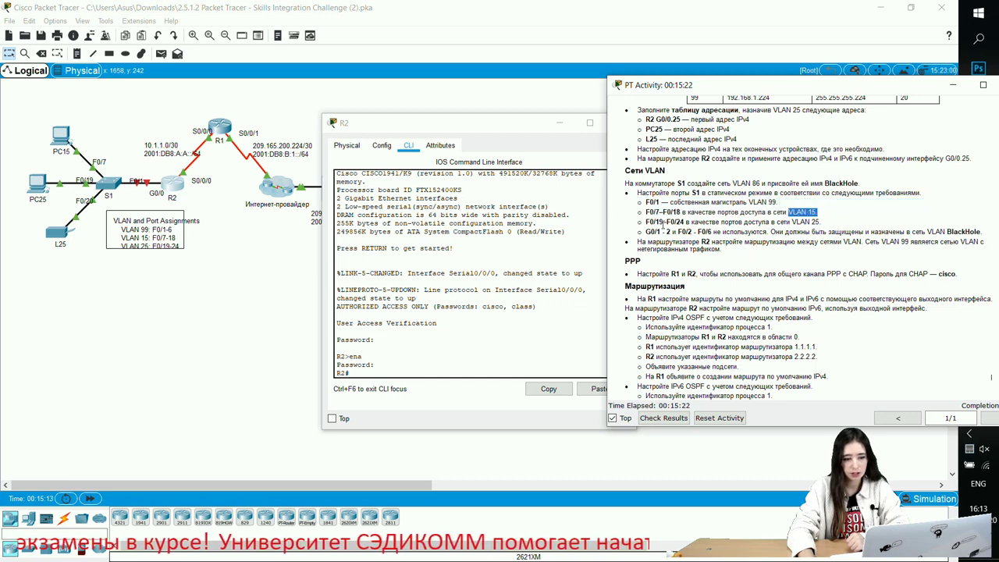
pyautogui.moveTo(645, 228); pyautogui.dragTo(685, 218)
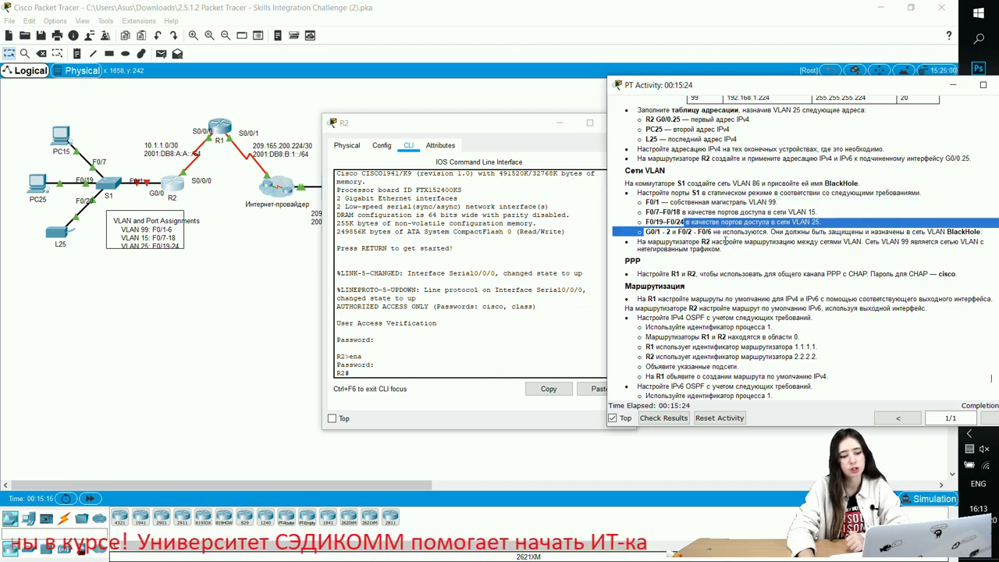
pyautogui.click(816, 212)
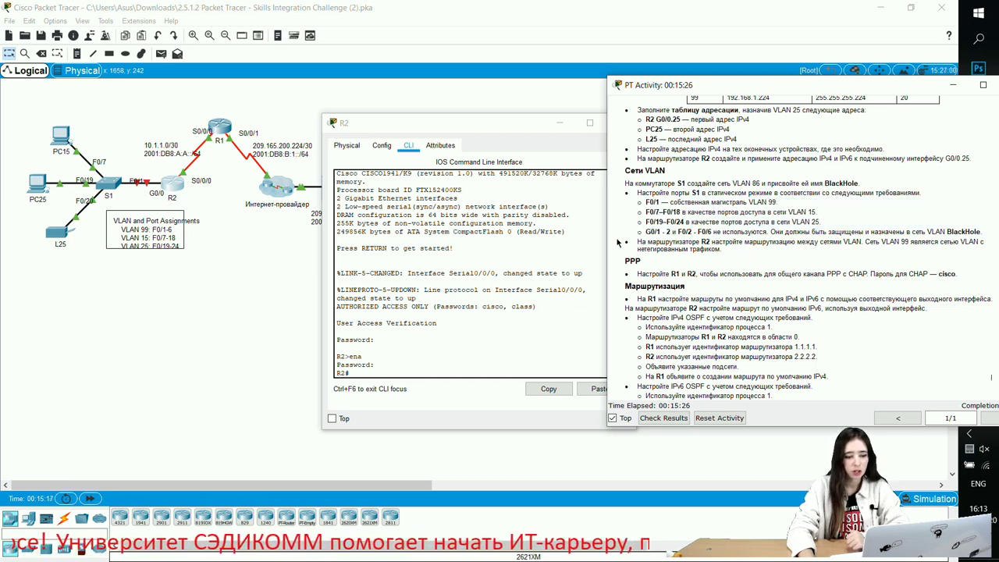
pyautogui.moveTo(645, 231); pyautogui.dragTo(727, 245)
pyautogui.click(802, 222)
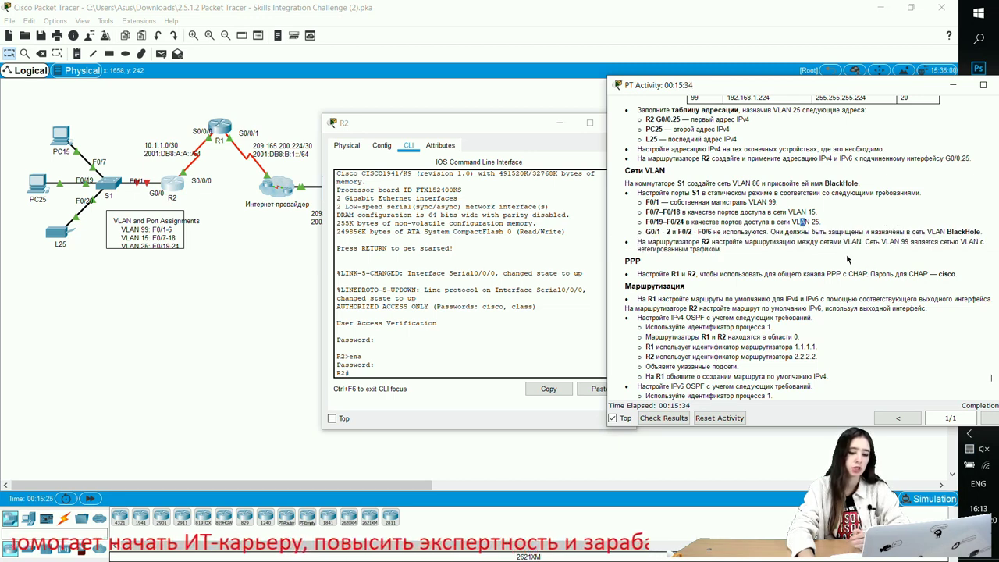
pyautogui.moveTo(934, 232); pyautogui.dragTo(985, 247)
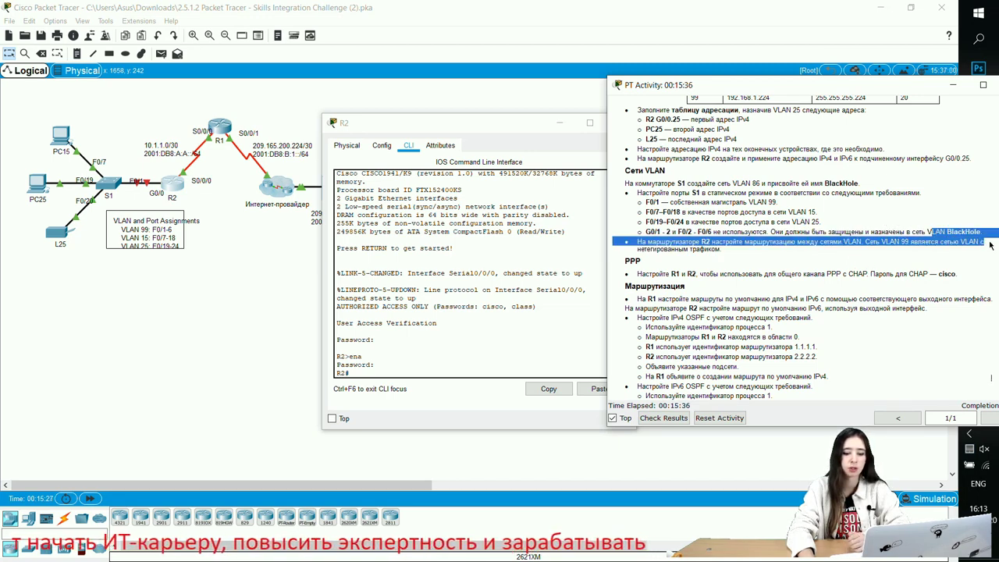
pyautogui.click(908, 226)
pyautogui.click(953, 84)
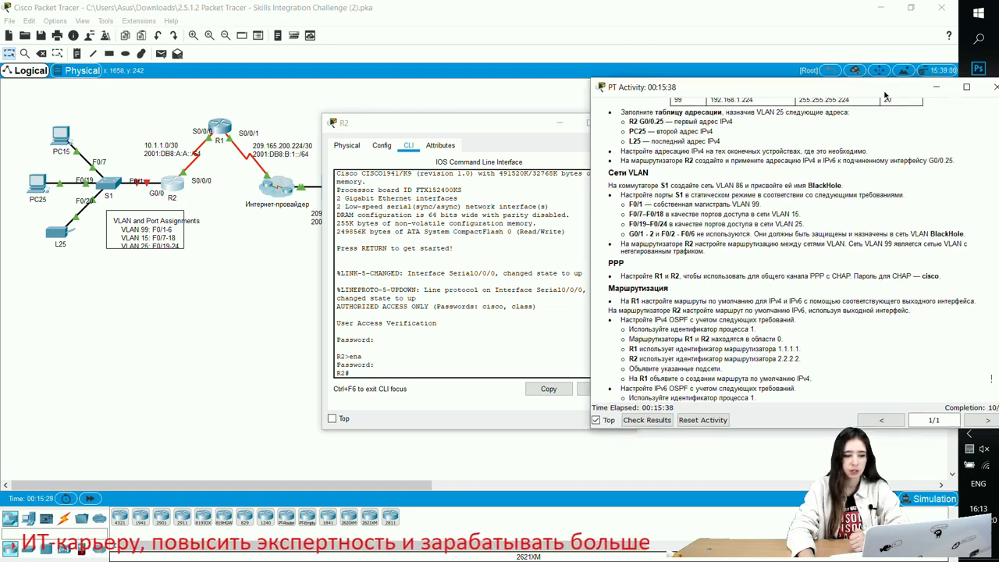
# Switch to the 2.5.1.2.docx document in Word, place it beside the topology, and review the Switch S1 commands.
pyautogui.click(978, 192)
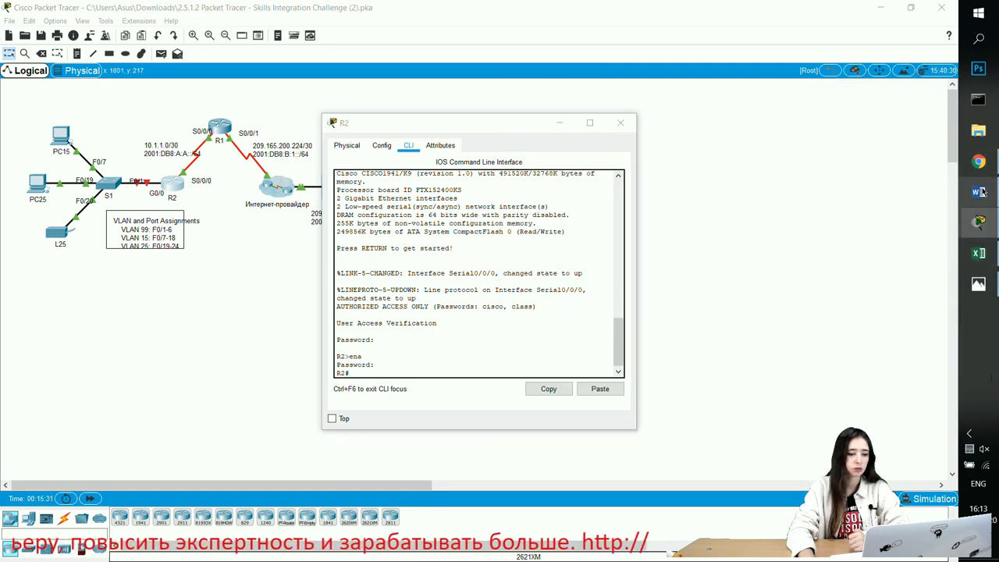
pyautogui.moveTo(331, 49); pyautogui.dragTo(755, 17)
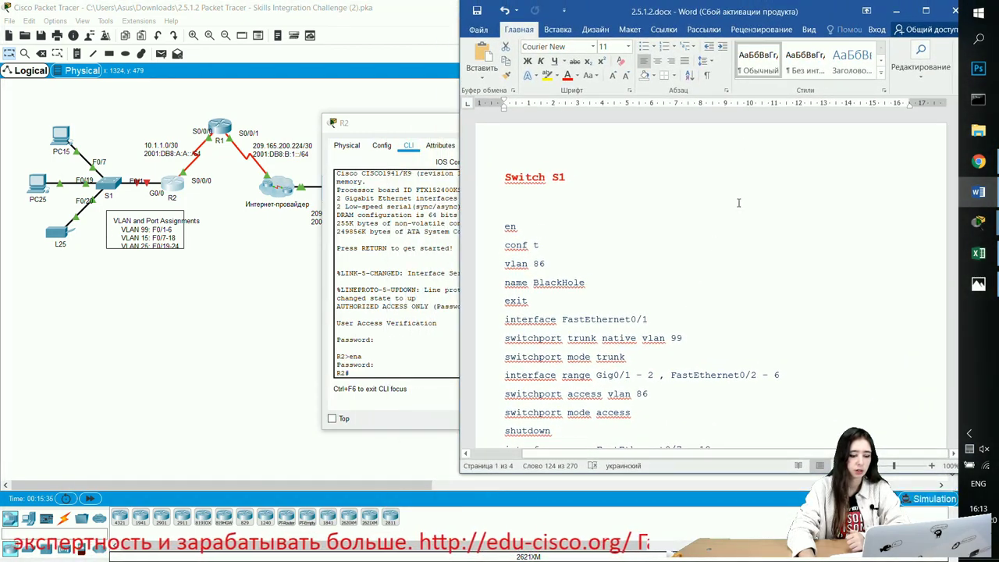
pyautogui.scroll(-3, 718, 236)
pyautogui.scroll(-1, 711, 238)
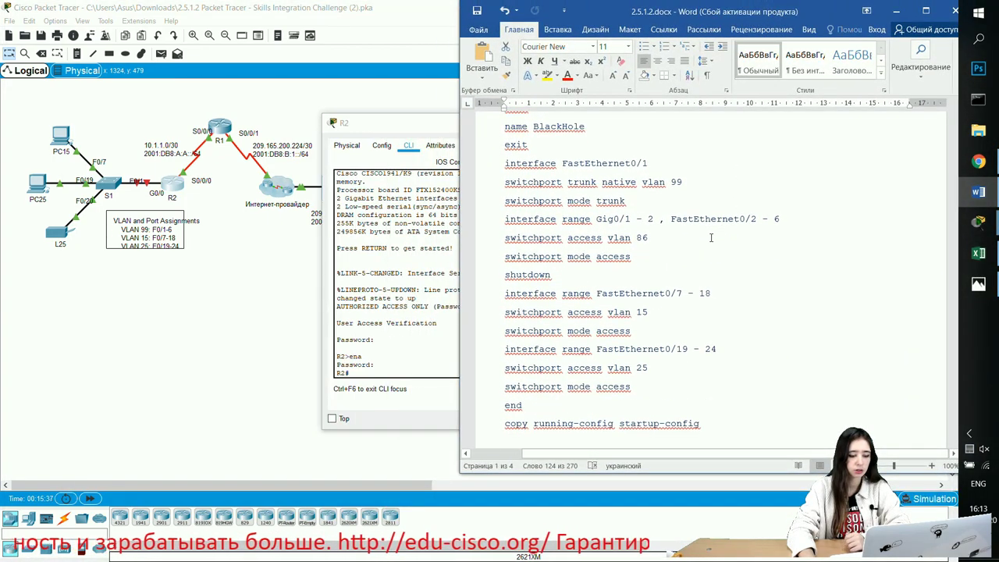
pyautogui.scroll(3, 711, 238)
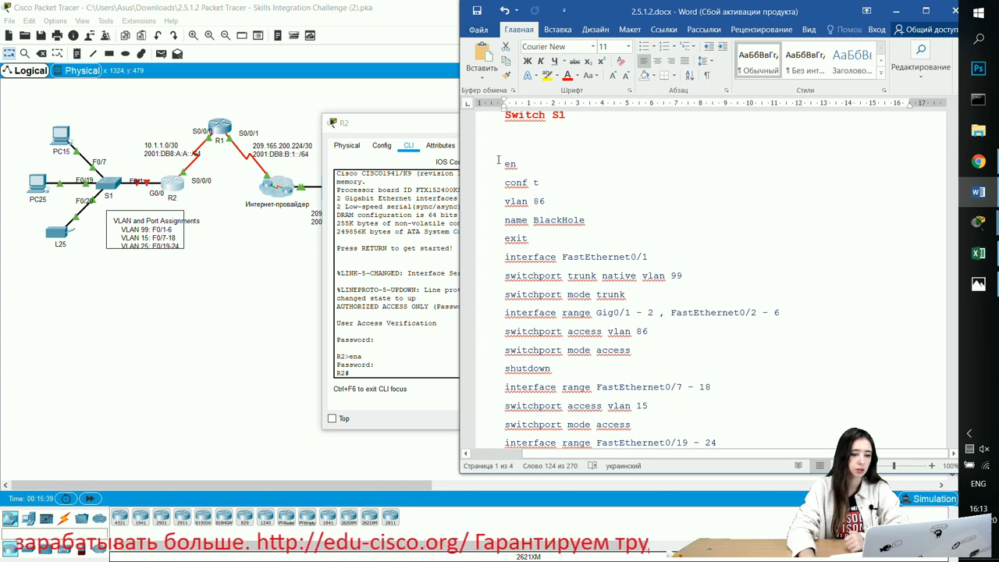
# Try to run the Switch S1 commands from the document in R2's command line and review the output.
pyautogui.moveTo(507, 147); pyautogui.dragTo(647, 146)
pyautogui.click(347, 384)
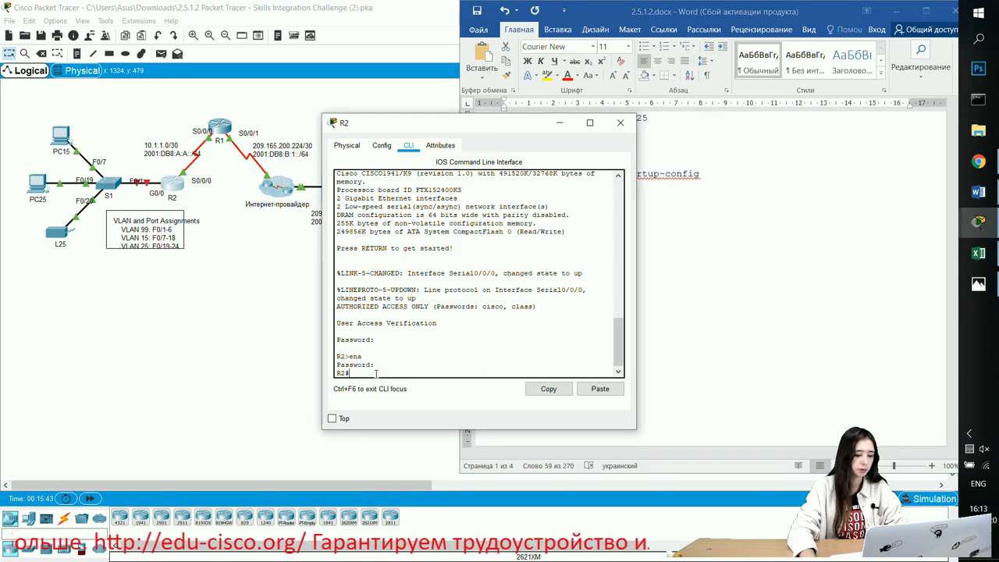
pyautogui.click(601, 389)
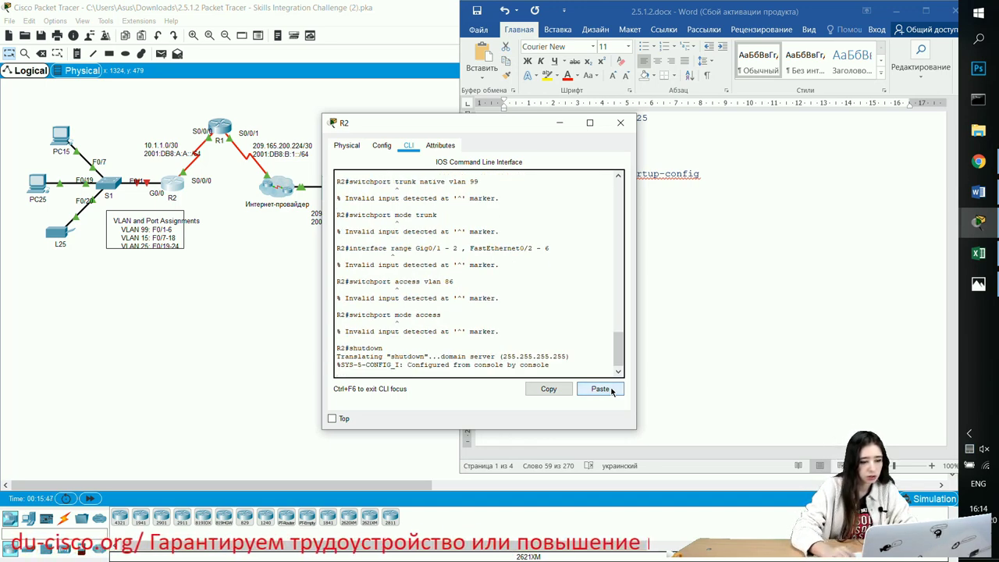
pyautogui.scroll(2, 463, 258)
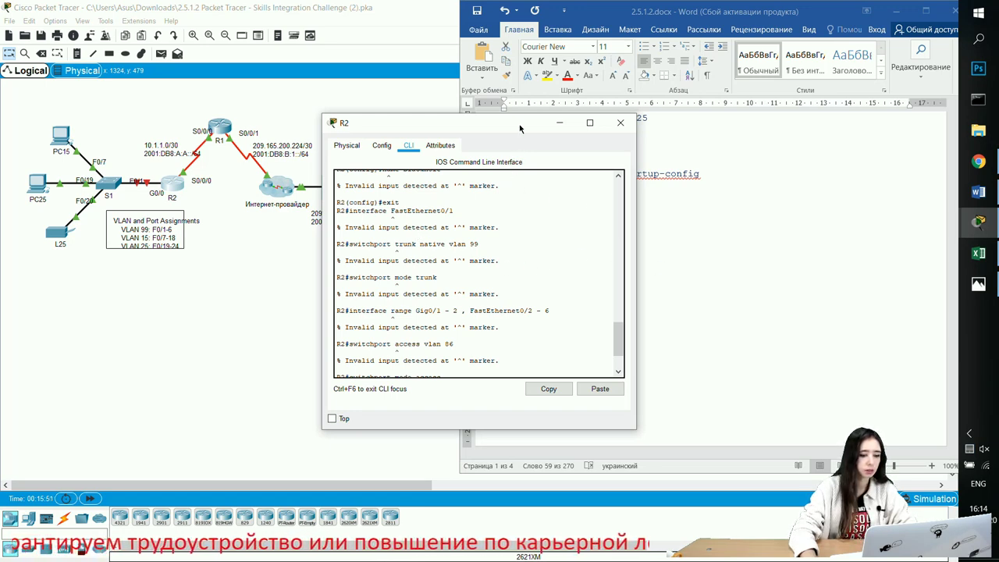
# Move R2's window aside and delete the exit line after name BlackHole in the document's Switch S1 script.
pyautogui.moveTo(519, 128); pyautogui.dragTo(382, 158)
pyautogui.moveTo(636, 134); pyautogui.dragTo(568, 254)
pyautogui.scroll(3, 561, 267)
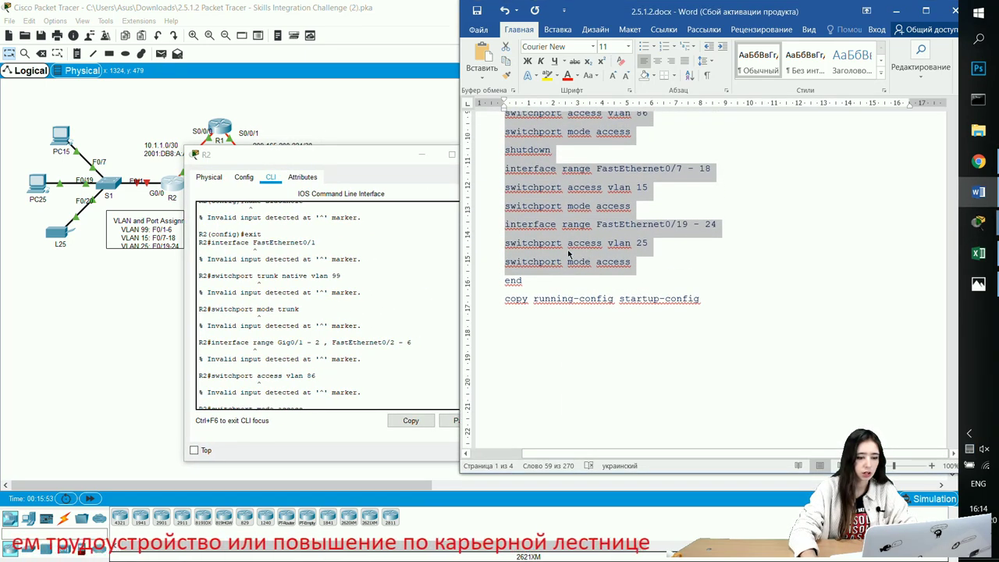
pyautogui.scroll(3, 568, 254)
pyautogui.click(559, 173)
pyautogui.press('BackSpace')
pyautogui.press('BackSpace')
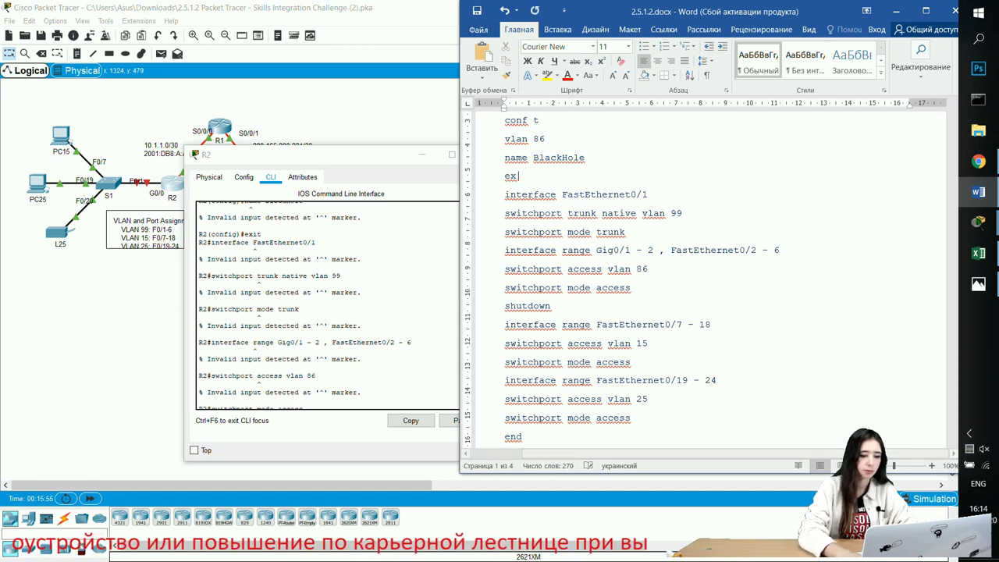
pyautogui.press('BackSpace')
pyautogui.press('BackSpace')
pyautogui.press('BackSpace')
pyautogui.click(383, 317)
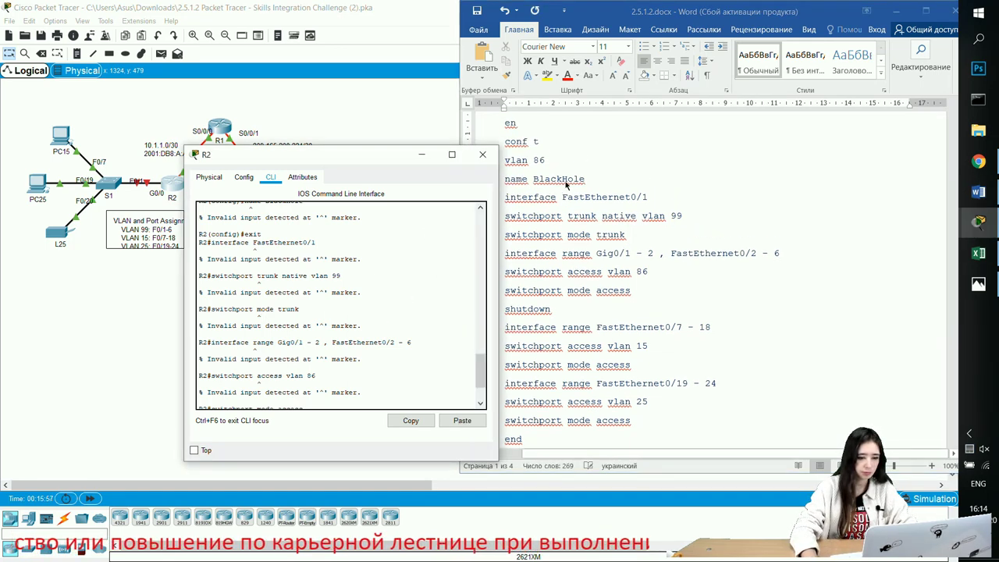
# Copy the edited Switch S1 script from en through copy running-config startup-config.
pyautogui.click(566, 184)
pyautogui.moveTo(497, 167); pyautogui.dragTo(705, 135)
pyautogui.hotkey('ctrl', 'c')
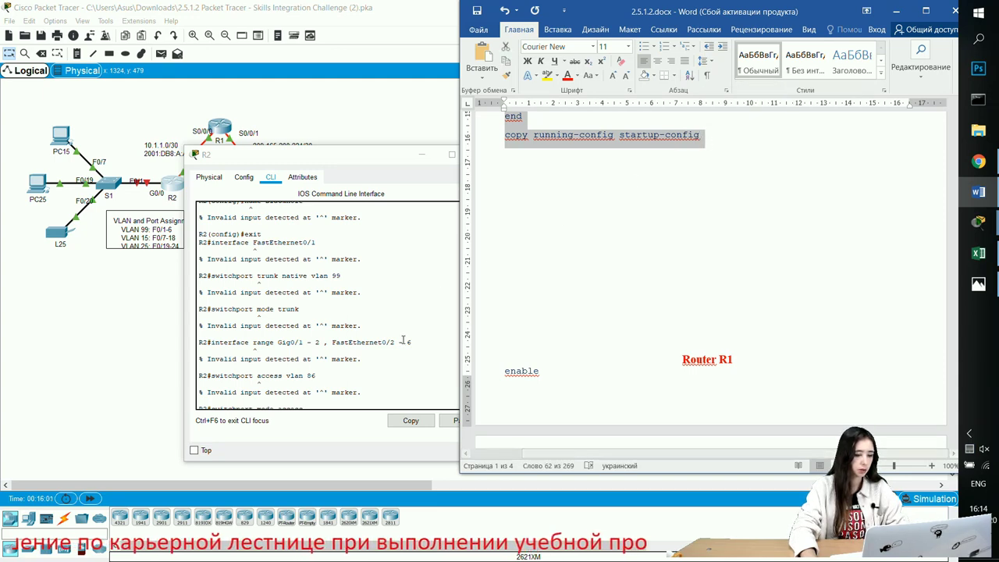
# Try the copied script in R2's global configuration mode, entered with conf t, and review the command output.
pyautogui.click(381, 332)
pyautogui.hotkey('ctrl', 'v')
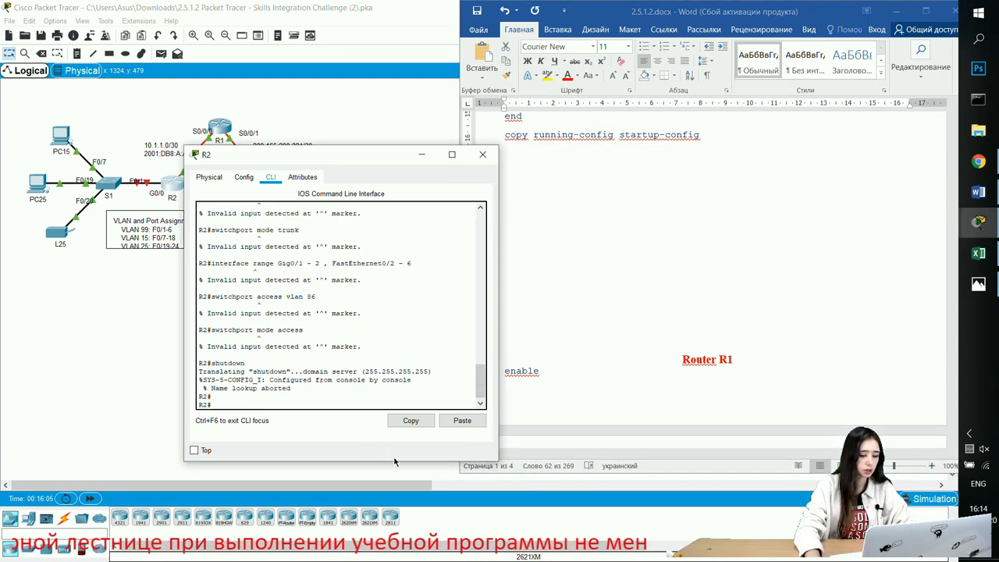
pyautogui.write('conf')
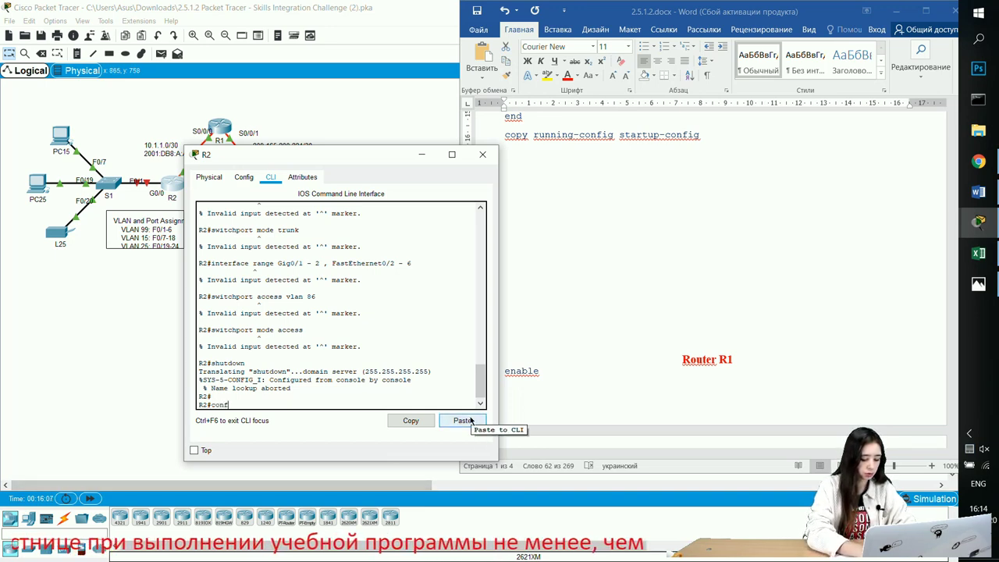
pyautogui.write(' t')
pyautogui.press('Return')
pyautogui.click(462, 420)
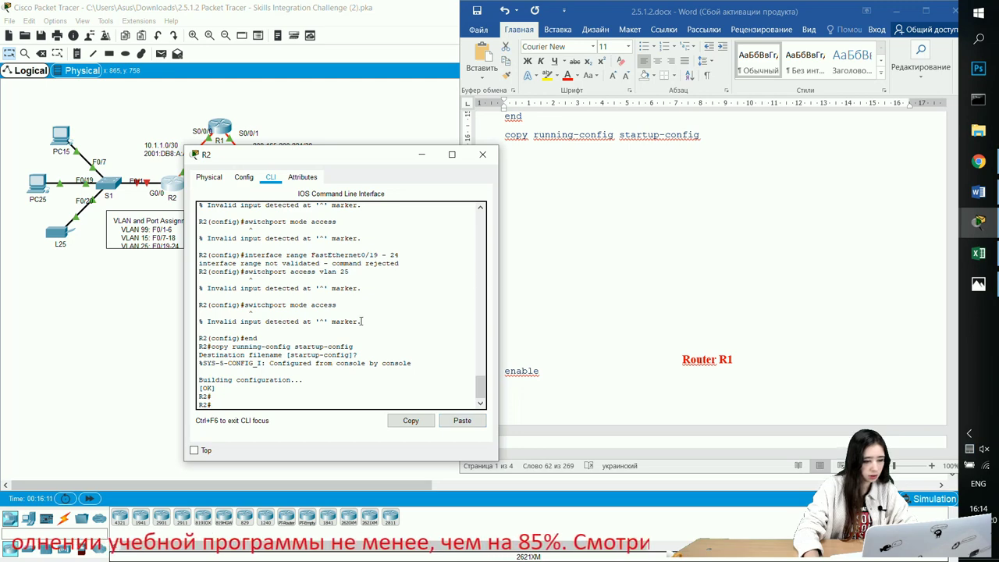
pyautogui.scroll(2, 361, 322)
pyautogui.scroll(3, 284, 278)
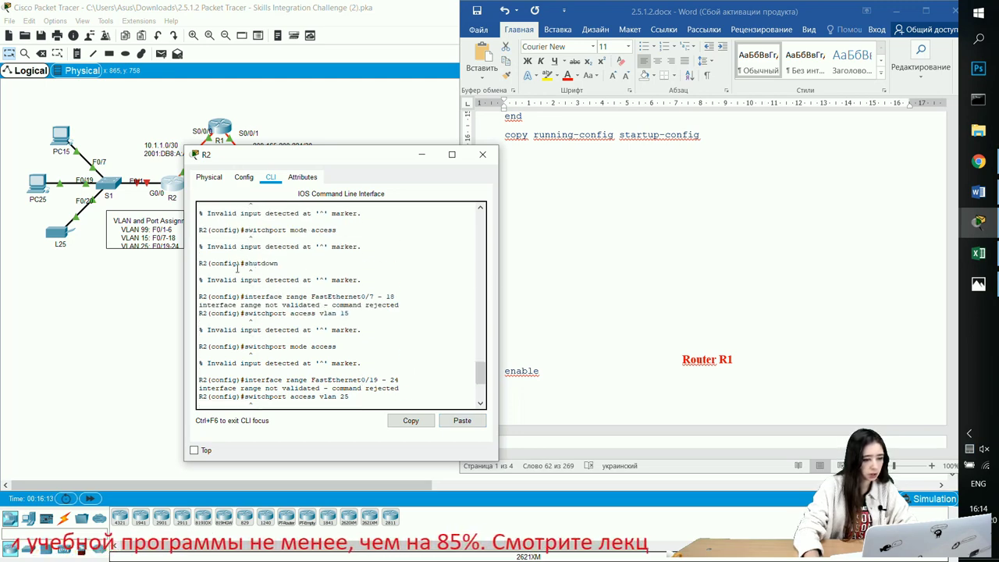
pyautogui.scroll(1, 250, 266)
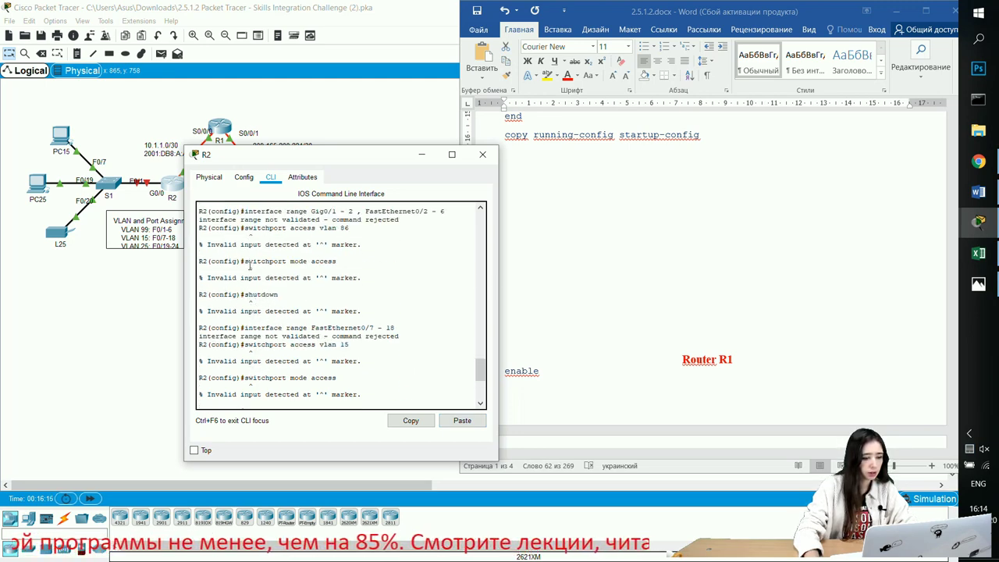
# Check the heading of the script in Word for its target device and minimize R2's window.
pyautogui.moveTo(659, 229); pyautogui.dragTo(625, 113)
pyautogui.click(593, 226)
pyautogui.scroll(3, 586, 223)
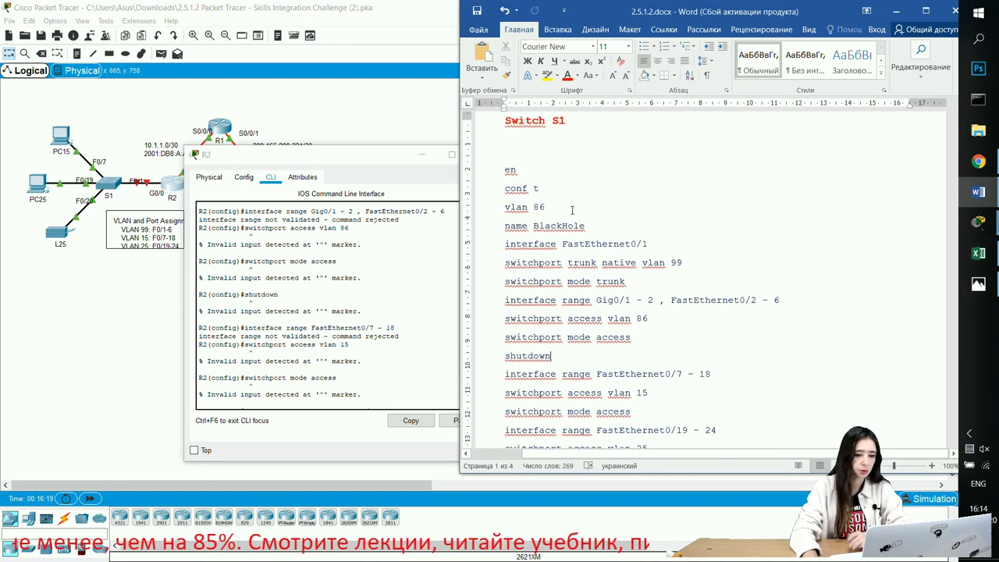
pyautogui.click(313, 153)
pyautogui.click(451, 154)
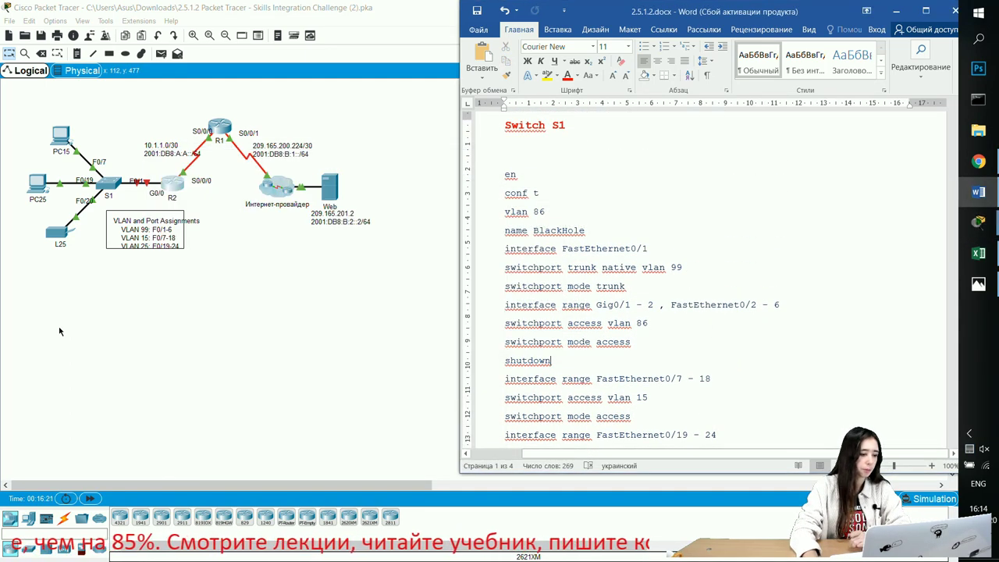
# Open S1's command line, enter the console password, and request privileged EXEC mode with ena and the enable password.
pyautogui.click(109, 182)
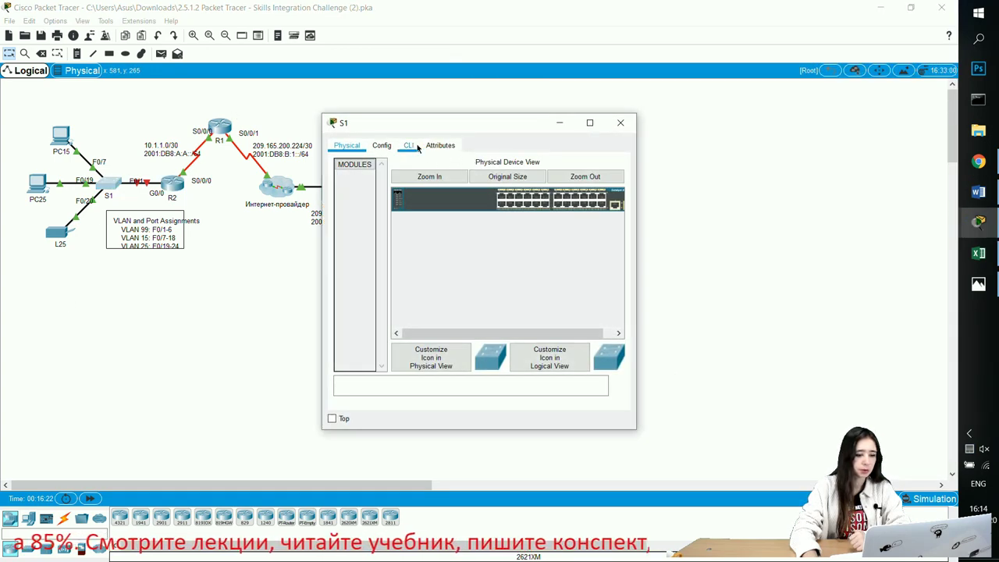
pyautogui.click(409, 146)
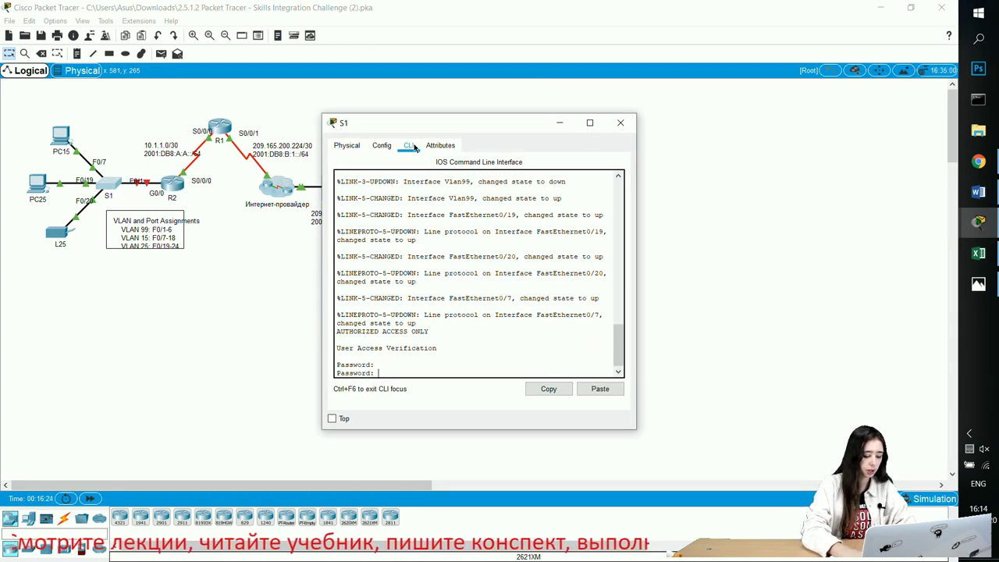
pyautogui.press('Return')
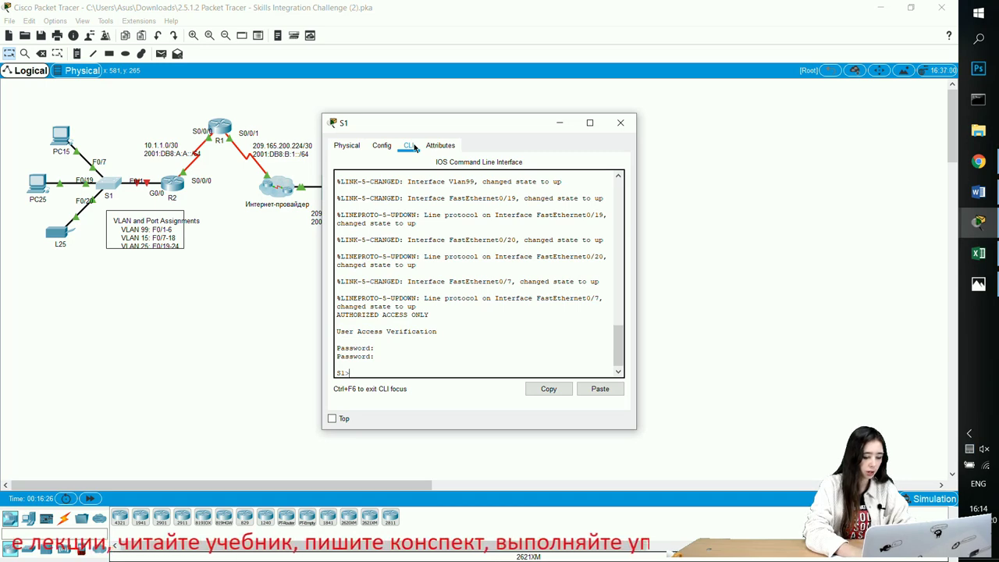
pyautogui.write('ena')
pyautogui.press('Return')
pyautogui.press('Return')
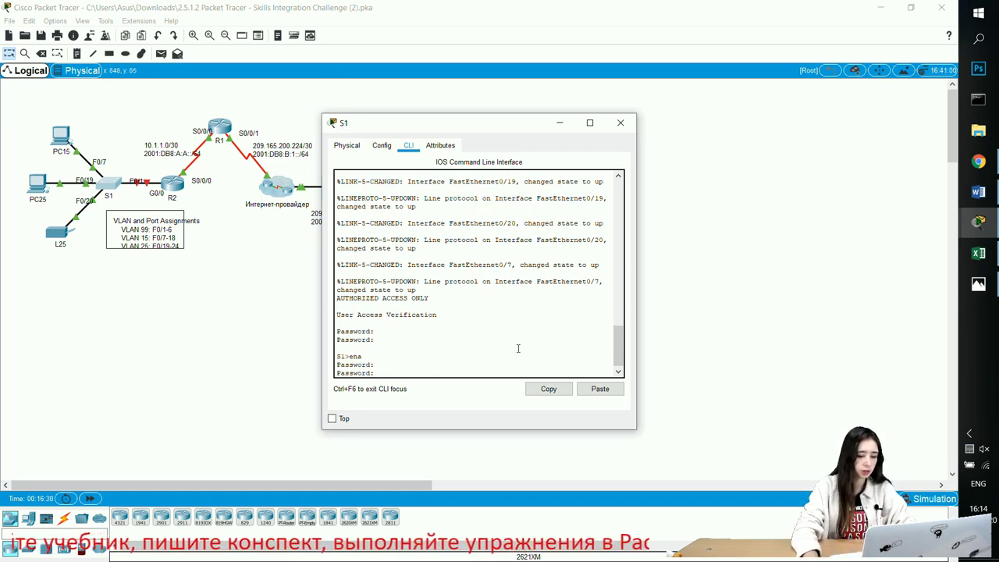
# Run the copied script on S1 to configure VLAN 86 BlackHole and the port assignments, and minimize the Word document.
pyautogui.click(600, 389)
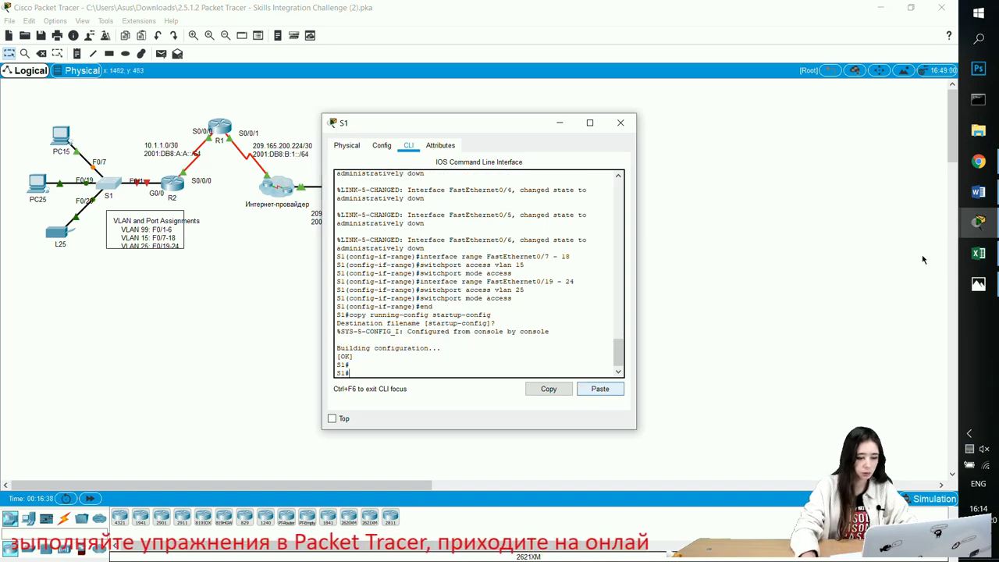
pyautogui.click(978, 191)
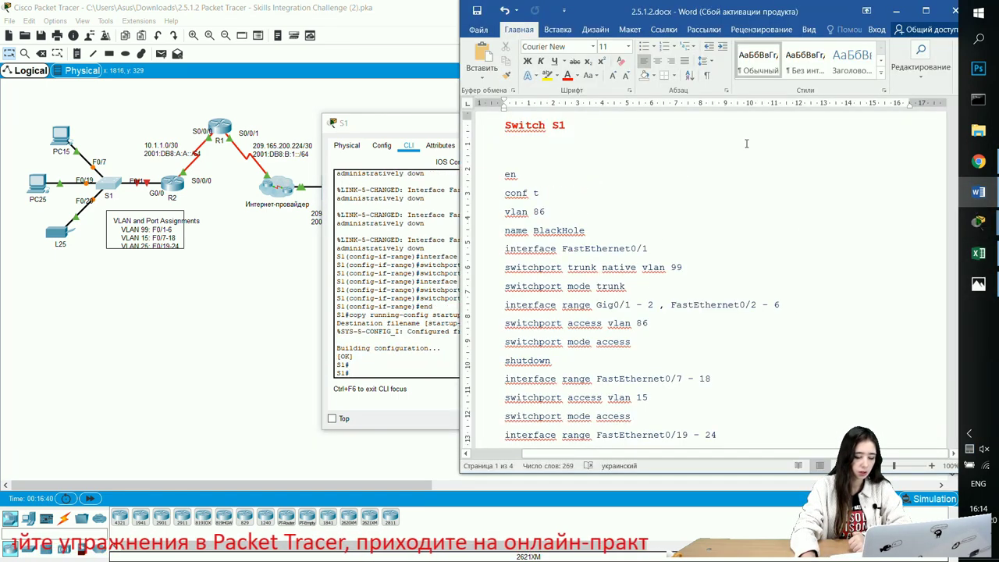
pyautogui.click(896, 11)
# Bring up the activity instructions, review the inter-VLAN routing and PPP with CHAP requirements for R1 and R2, and minimize them.
pyautogui.moveTo(979, 222)
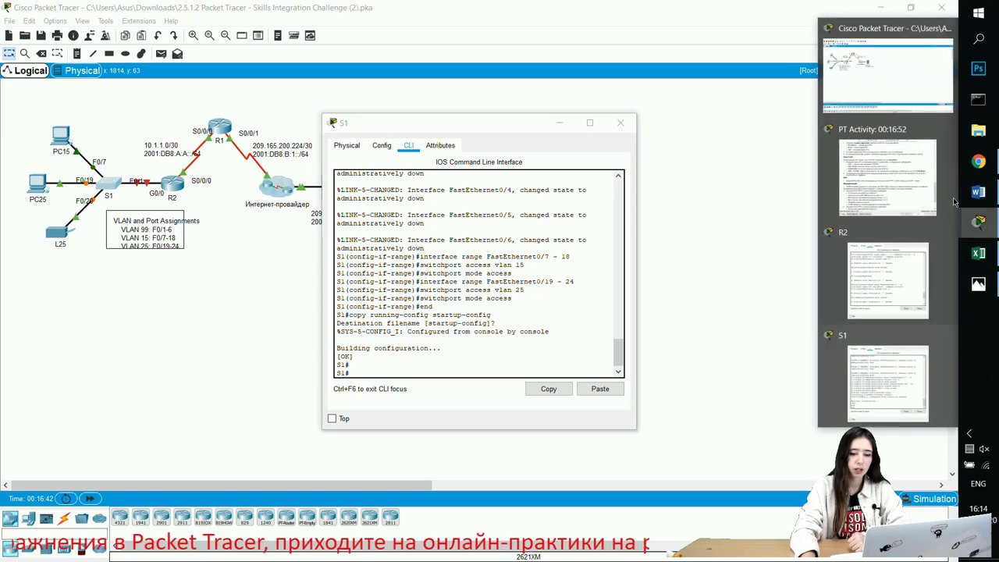
pyautogui.click(887, 176)
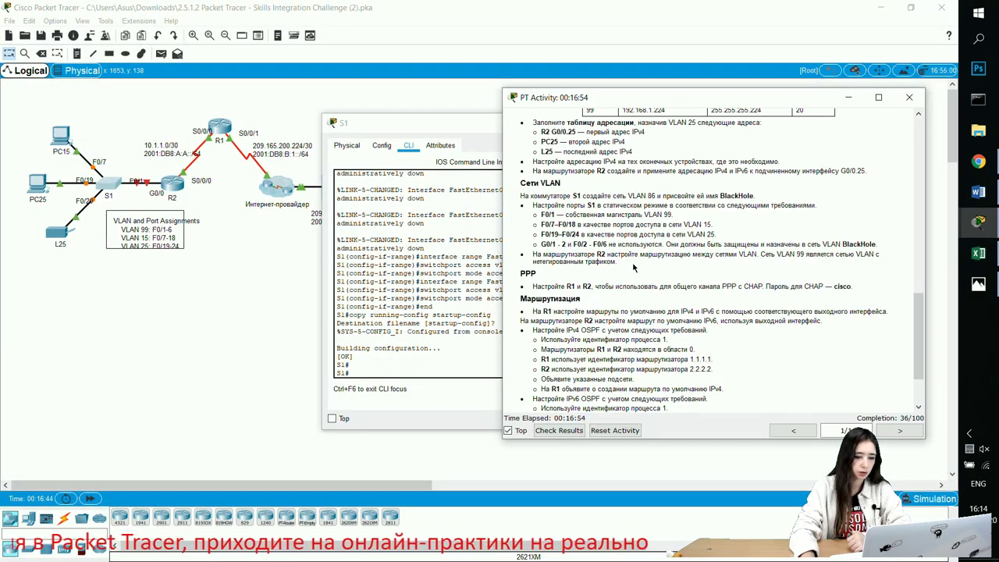
pyautogui.scroll(-3, 595, 273)
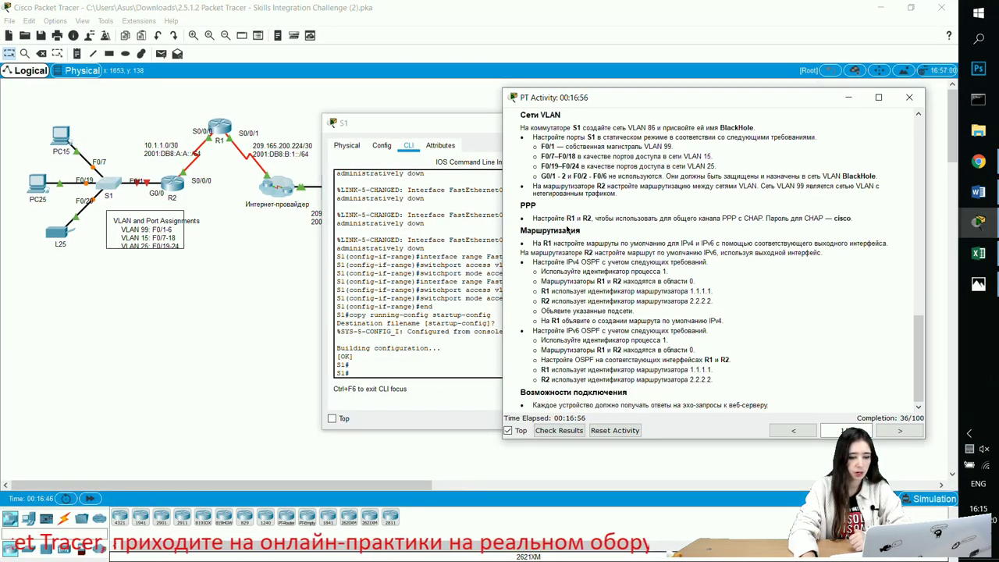
pyautogui.moveTo(569, 221); pyautogui.dragTo(586, 228)
pyautogui.click(665, 243)
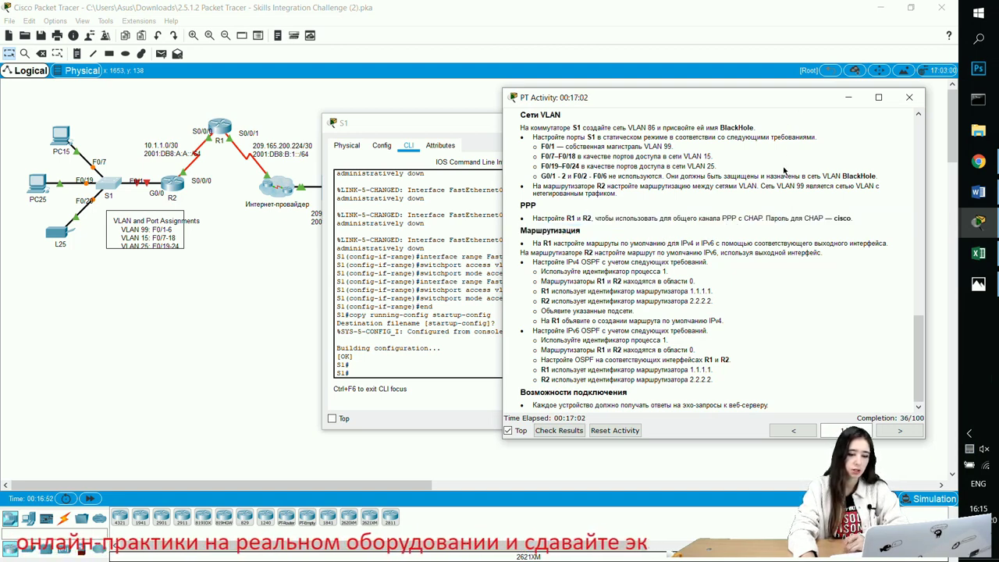
pyautogui.click(848, 97)
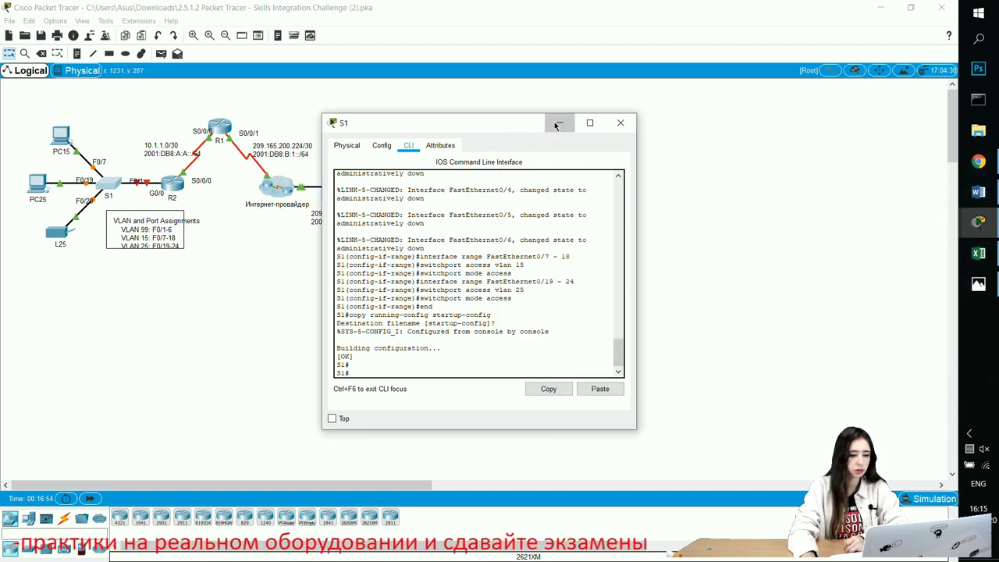
# Put S1 away, open R1's command line, enter the console and enable passwords, and enter global configuration mode with conf t.
pyautogui.click(557, 125)
pyautogui.click(220, 127)
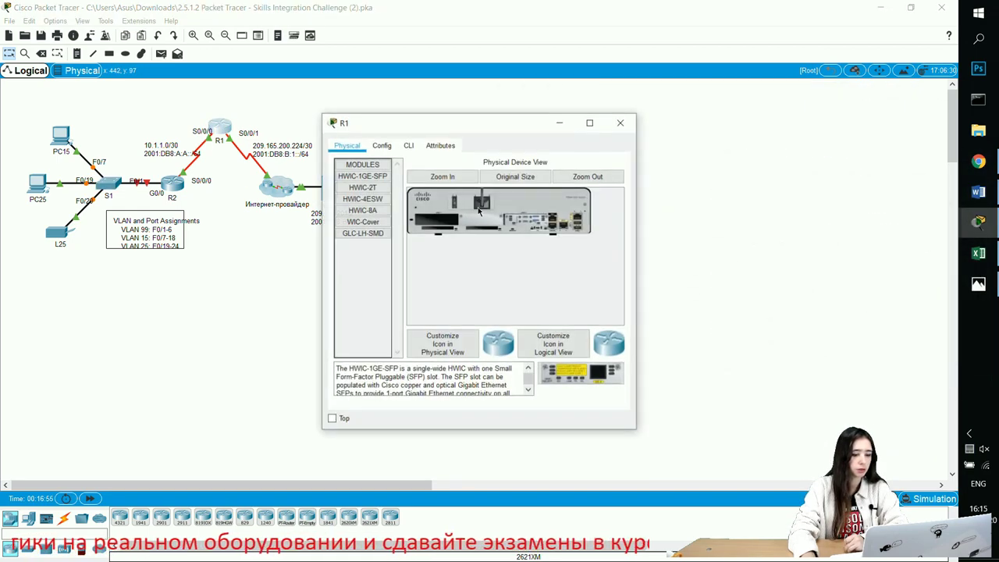
pyautogui.click(408, 145)
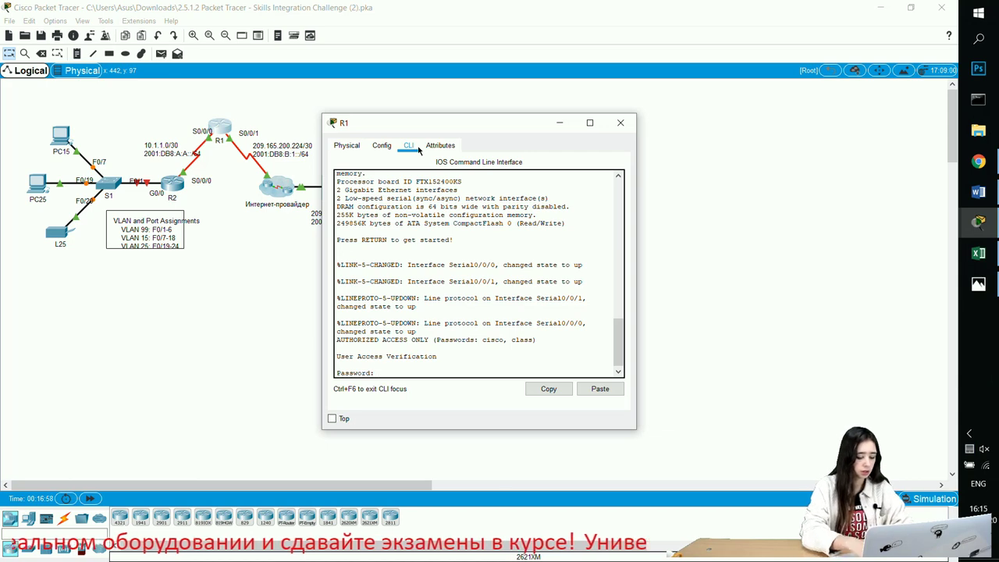
pyautogui.press('Return')
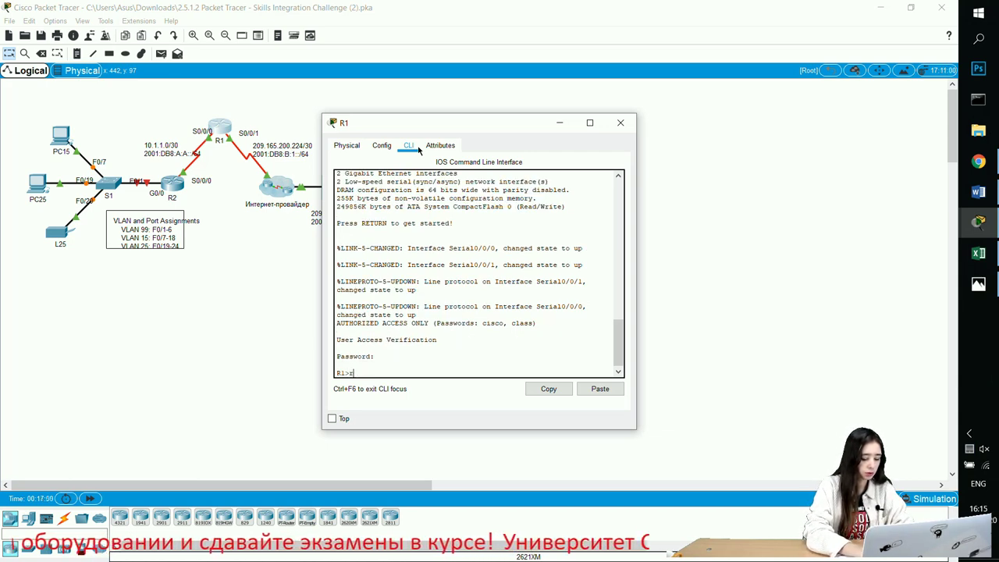
pyautogui.write('ena')
pyautogui.press('Return')
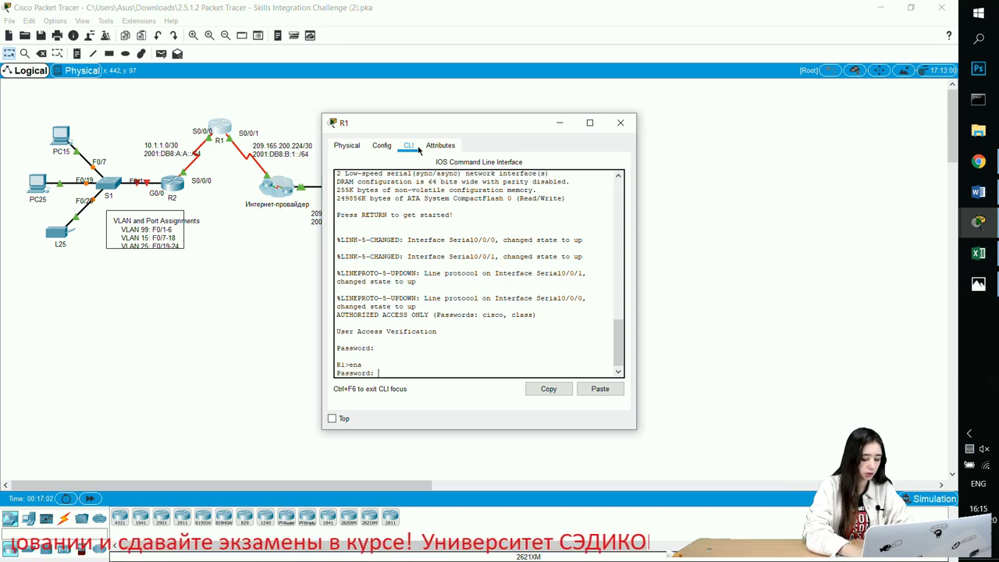
pyautogui.press('Return')
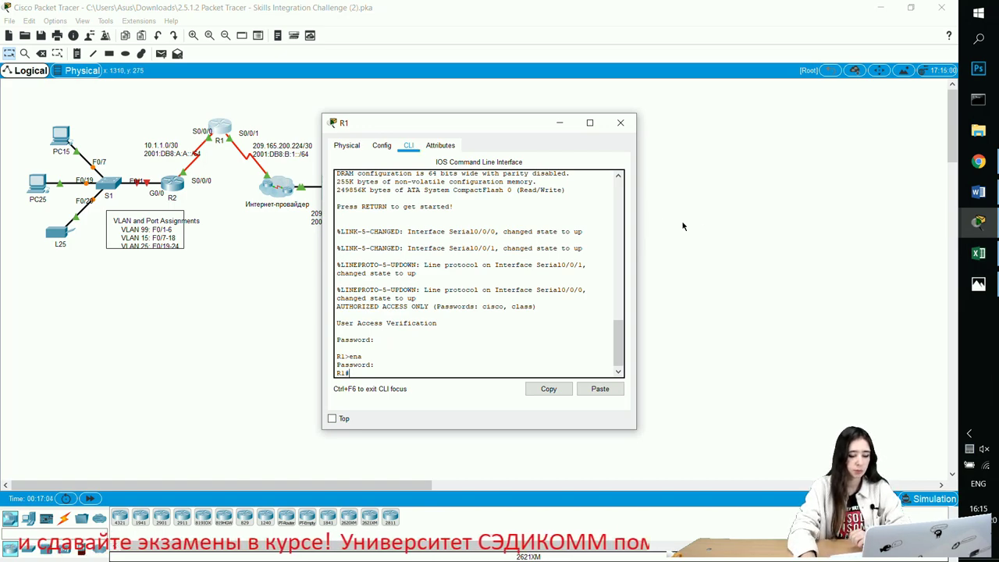
pyautogui.write('conf t')
pyautogui.press('Return')
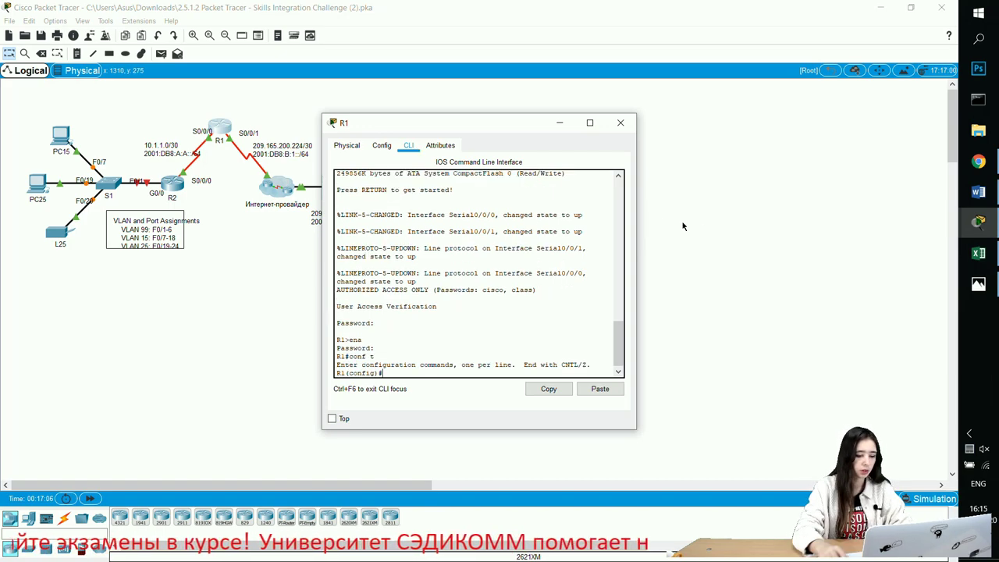
# Switch to the Word document and copy the Router R1 script, from enable through ppp authentication chap.
pyautogui.click(979, 253)
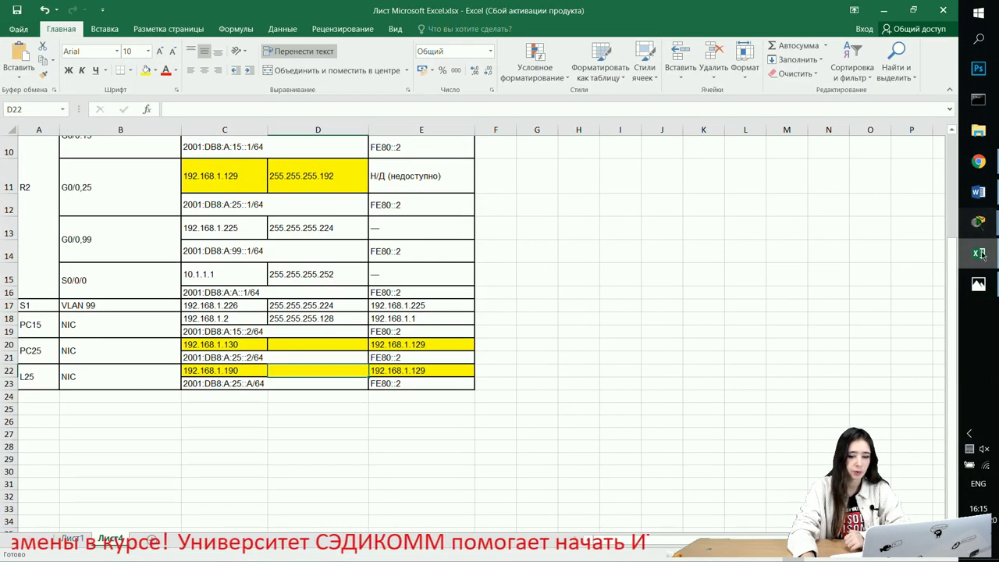
pyautogui.click(978, 221)
pyautogui.click(978, 191)
pyautogui.scroll(-10, 623, 275)
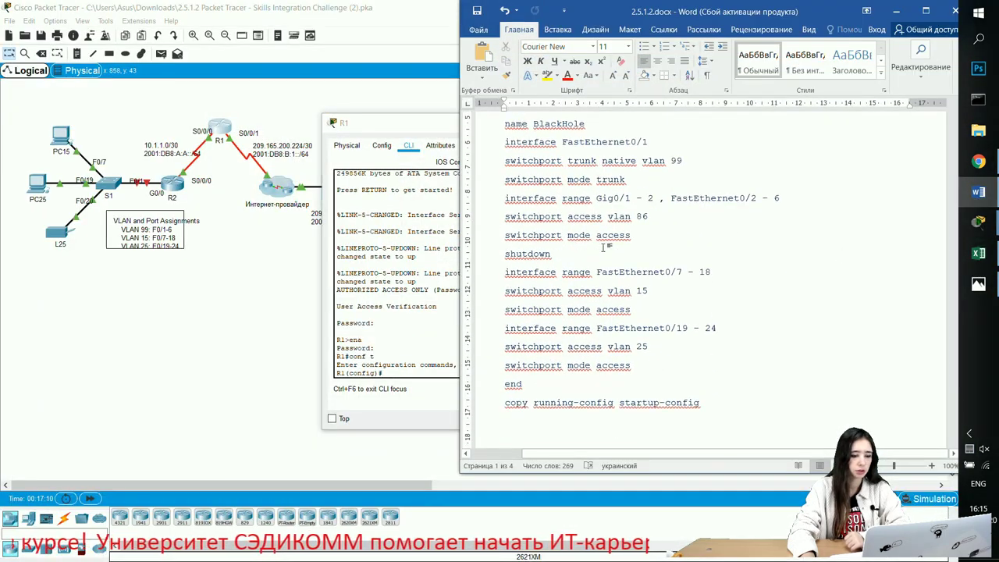
pyautogui.scroll(-5, 624, 275)
pyautogui.scroll(2, 506, 181)
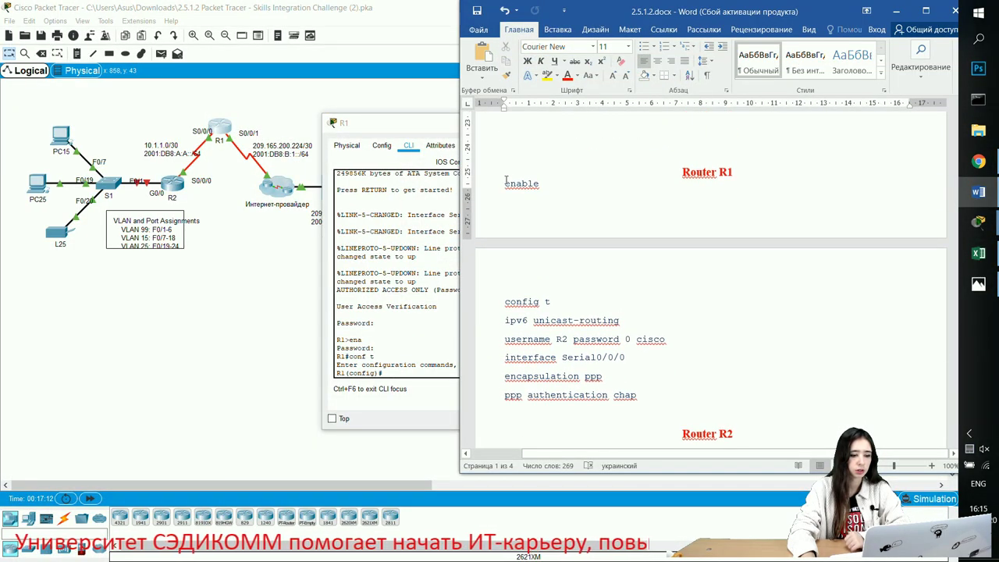
pyautogui.moveTo(528, 204); pyautogui.dragTo(648, 398)
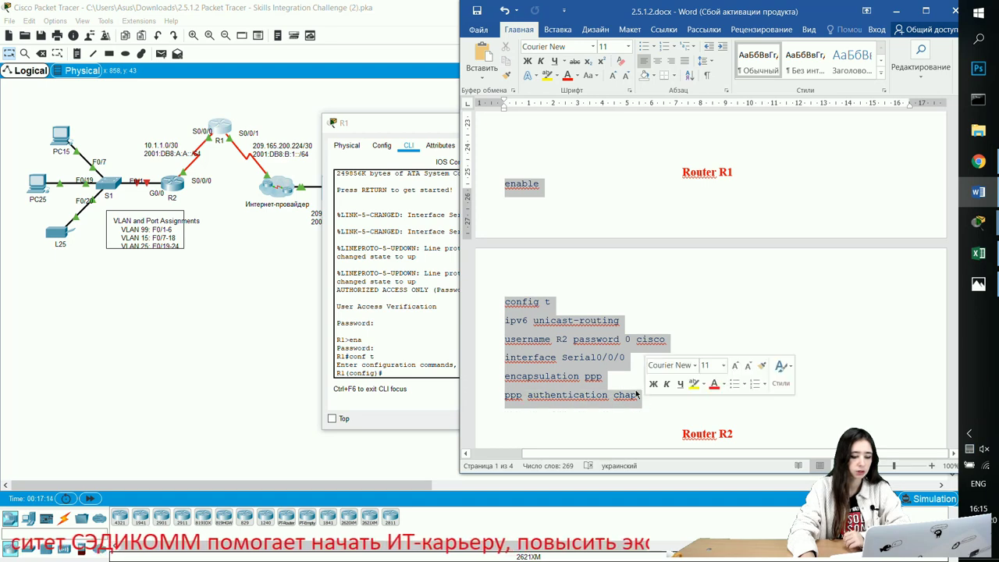
pyautogui.rightClick(595, 347)
pyautogui.press('Escape')
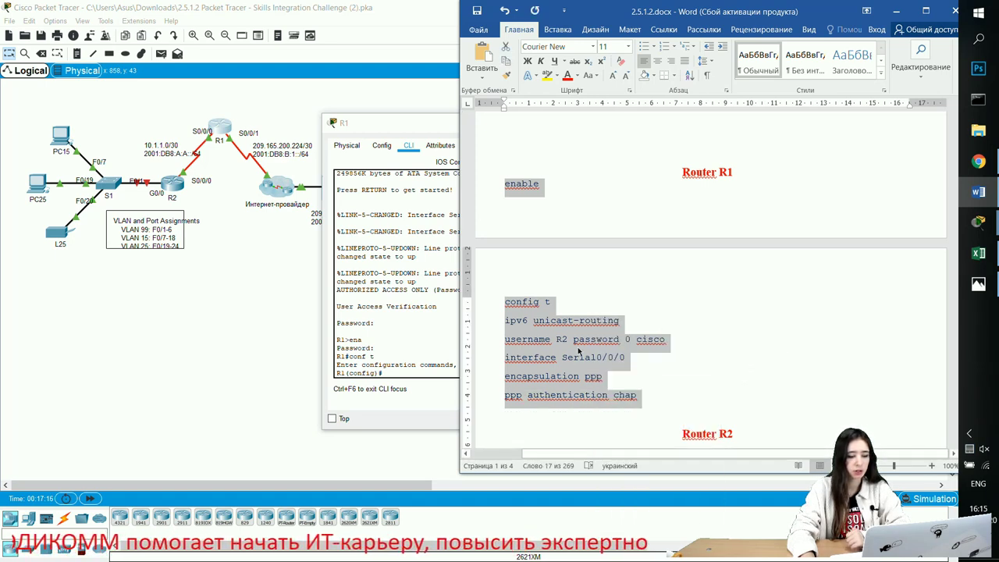
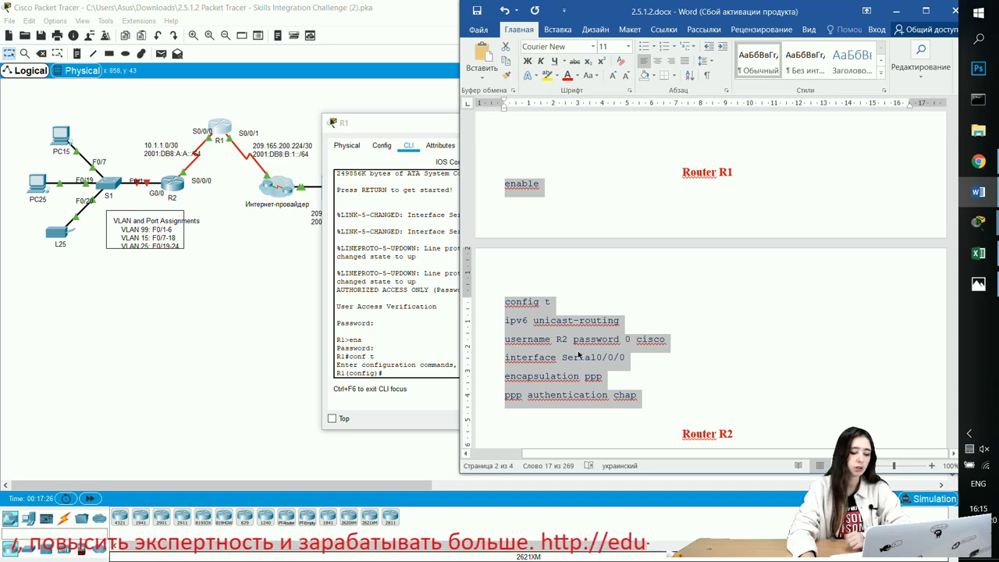
pyautogui.scroll(-5, 578, 355)
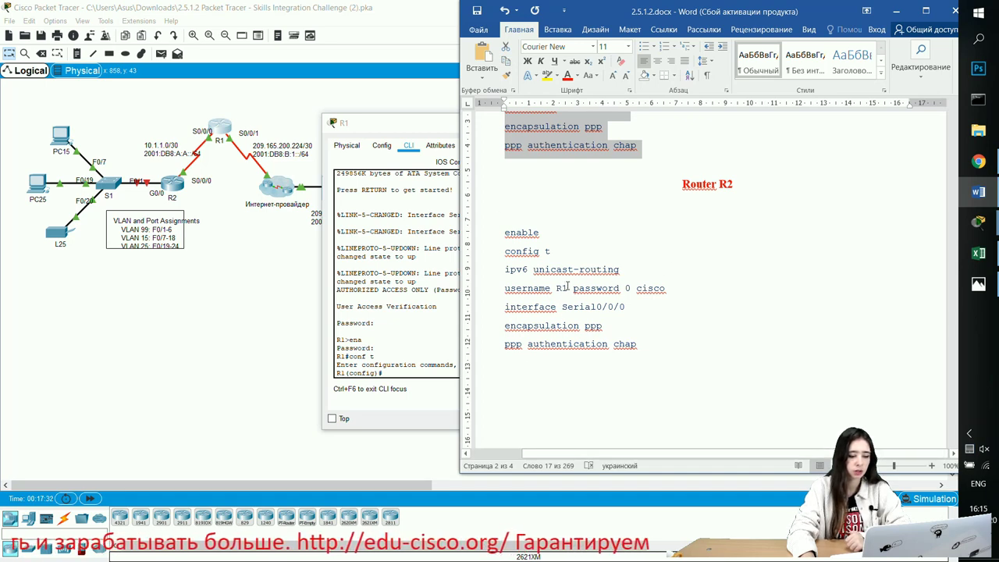
pyautogui.scroll(2, 562, 281)
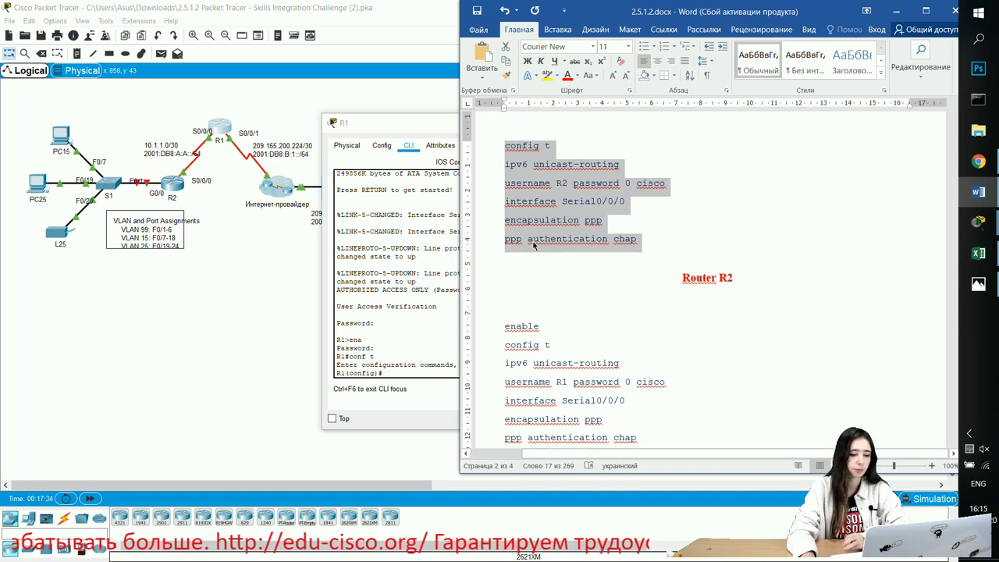
pyautogui.rightClick(535, 242)
pyautogui.click(575, 267)
# Run the copied script on R1 to enable IPv6 routing, add username R2 with its password, and set PPP with CHAP on Serial0/0/0.
pyautogui.click(414, 365)
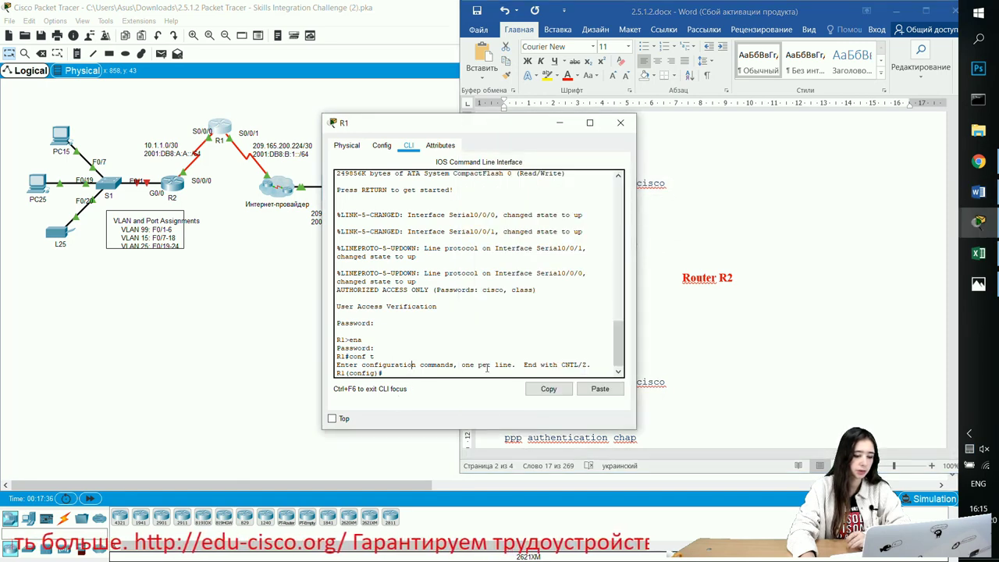
pyautogui.click(600, 389)
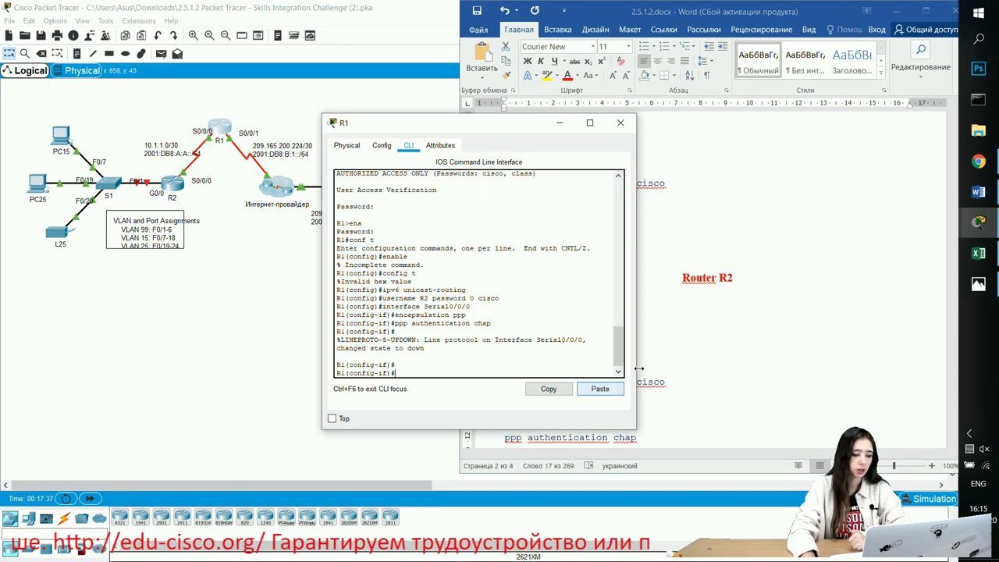
pyautogui.click(559, 123)
# Copy the first Router R2 script, from enable through ppp authentication chap, from the Word document.
pyautogui.scroll(-3, 625, 273)
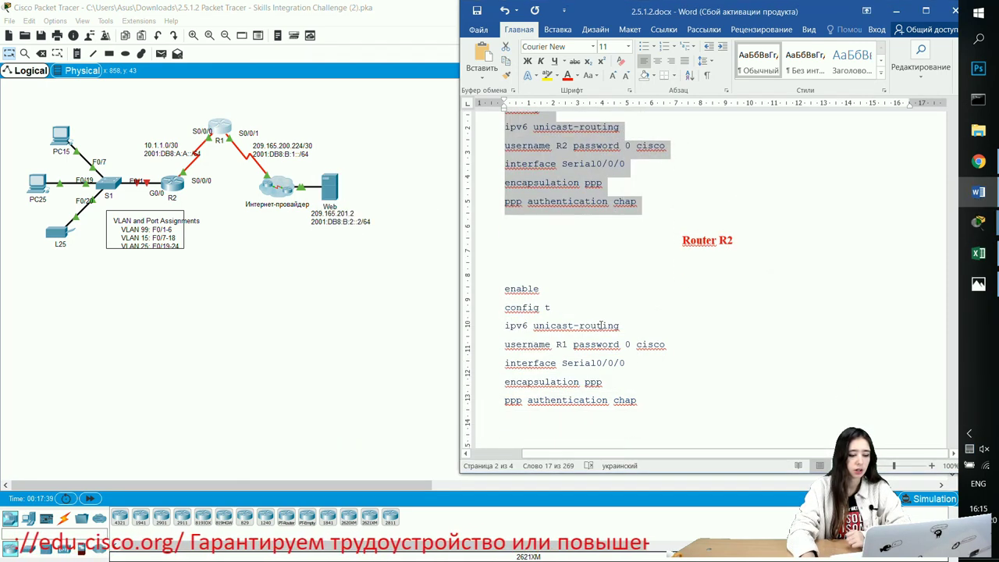
pyautogui.moveTo(504, 233); pyautogui.dragTo(636, 346)
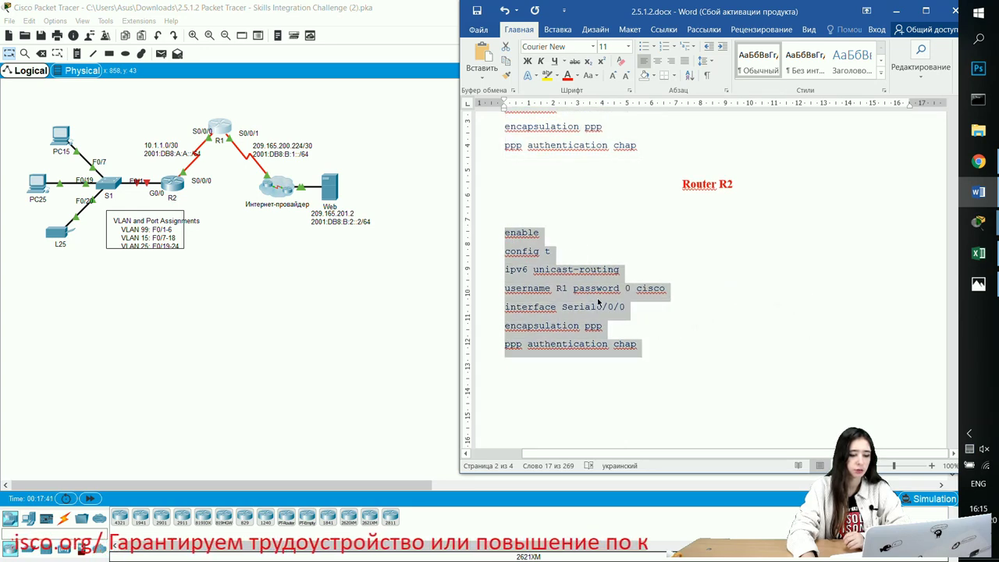
pyautogui.rightClick(598, 296)
pyautogui.click(651, 323)
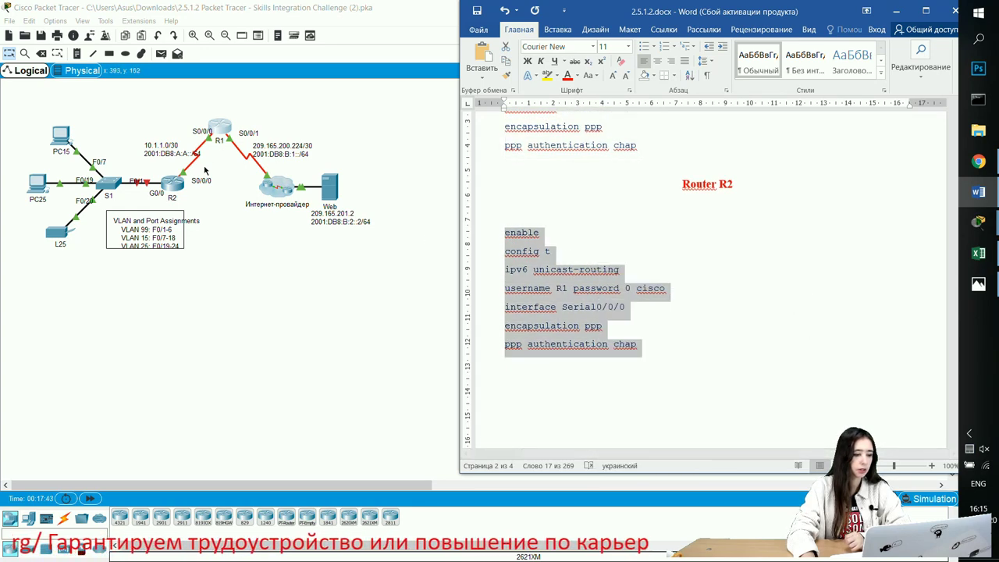
# Enter global configuration mode on R2 with conf t and run the copied IPv6 routing and PPP CHAP script, including R1's username and password.
pyautogui.click(172, 195)
pyautogui.moveTo(324, 162); pyautogui.dragTo(556, 126)
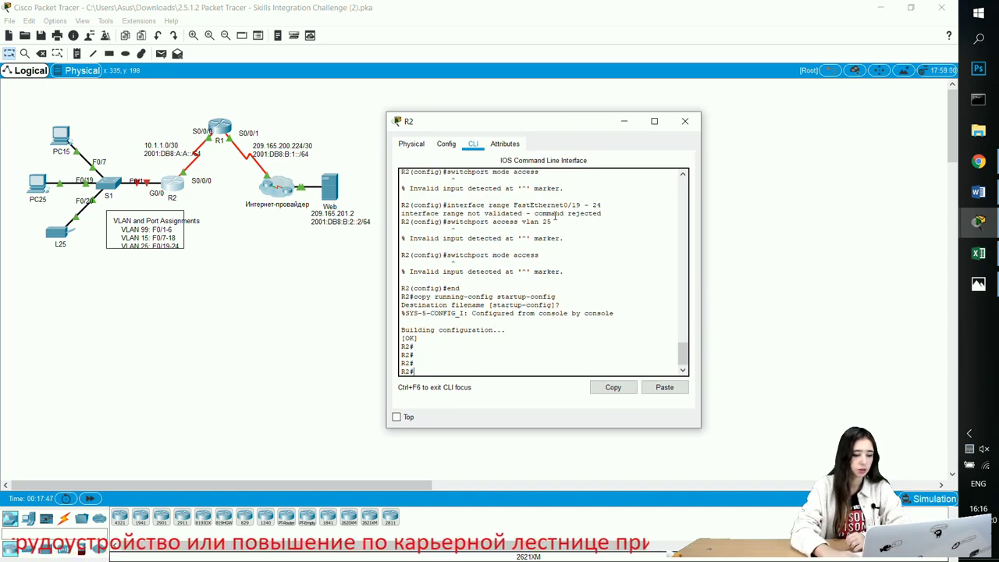
pyautogui.write('conf t')
pyautogui.press('Return')
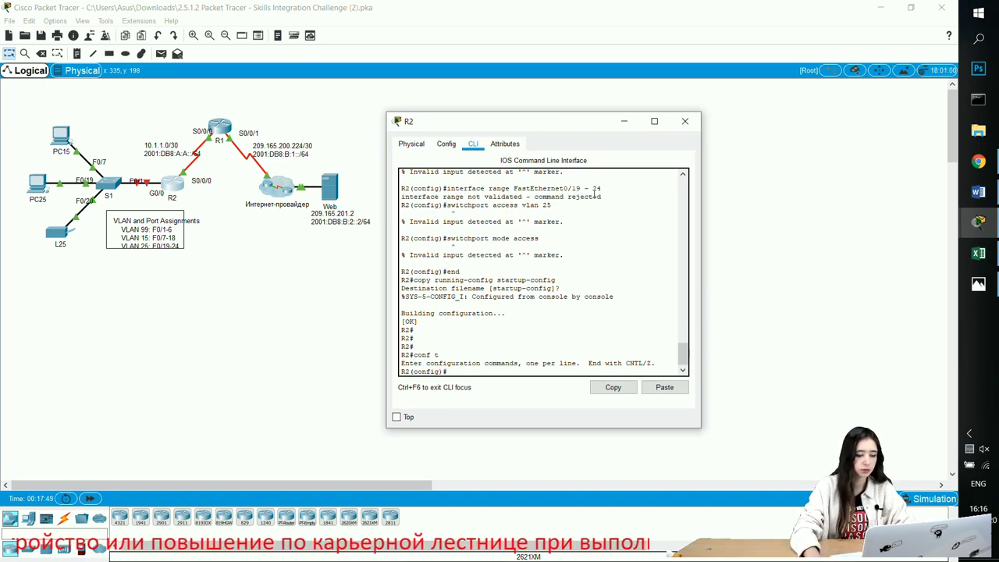
pyautogui.click(660, 387)
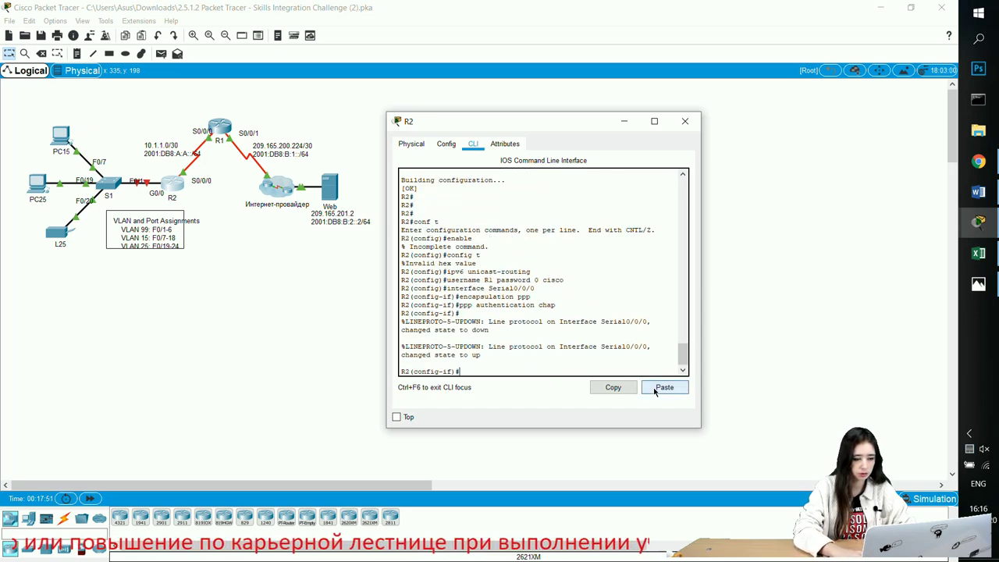
pyautogui.click(623, 121)
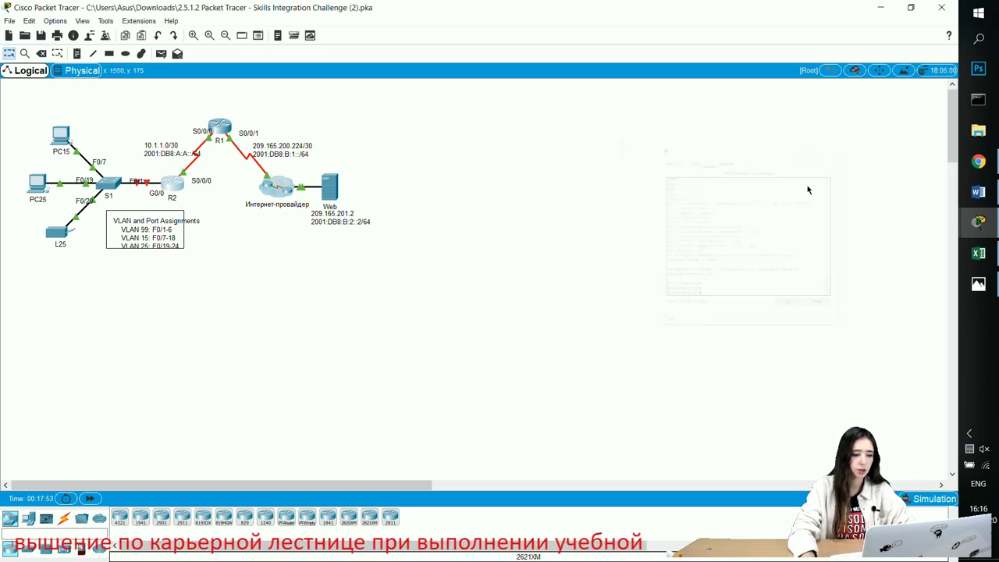
# Bring up the activity instructions and review the default route and IPv4 and IPv6 OSPF requirements for R1 and R2.
pyautogui.click(985, 256)
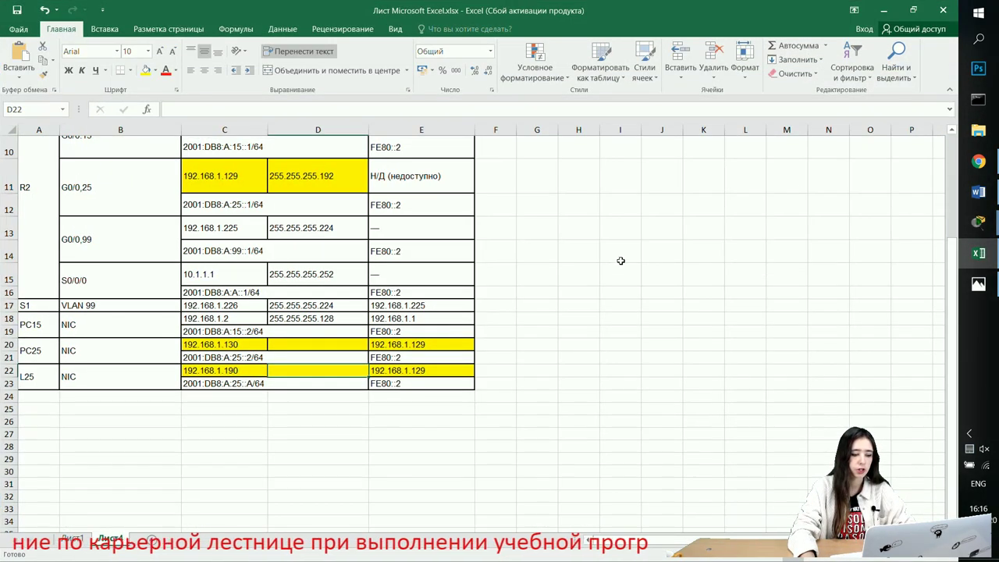
pyautogui.click(985, 256)
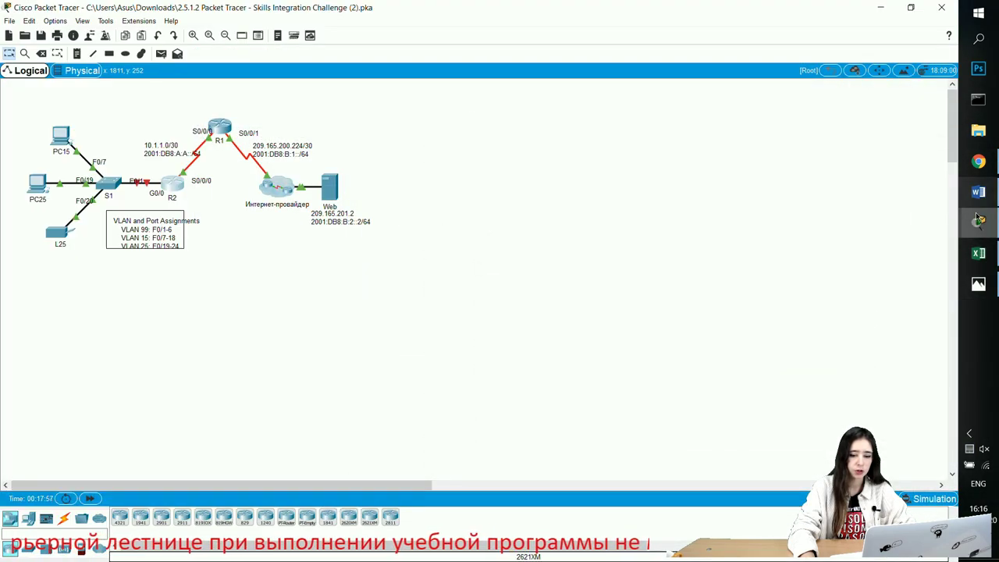
pyautogui.moveTo(980, 222)
pyautogui.click(867, 185)
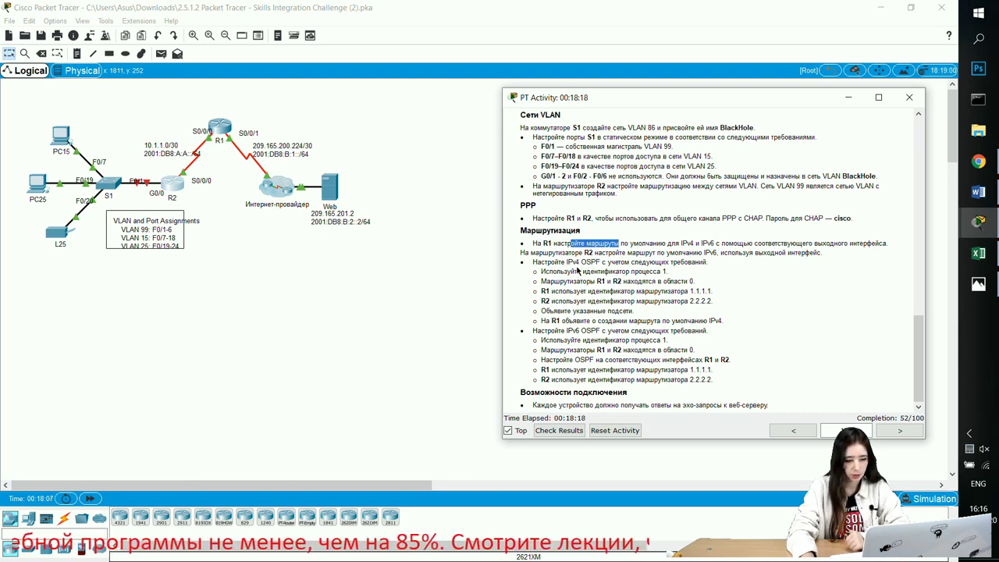
pyautogui.moveTo(577, 265); pyautogui.dragTo(568, 263)
pyautogui.click(673, 264)
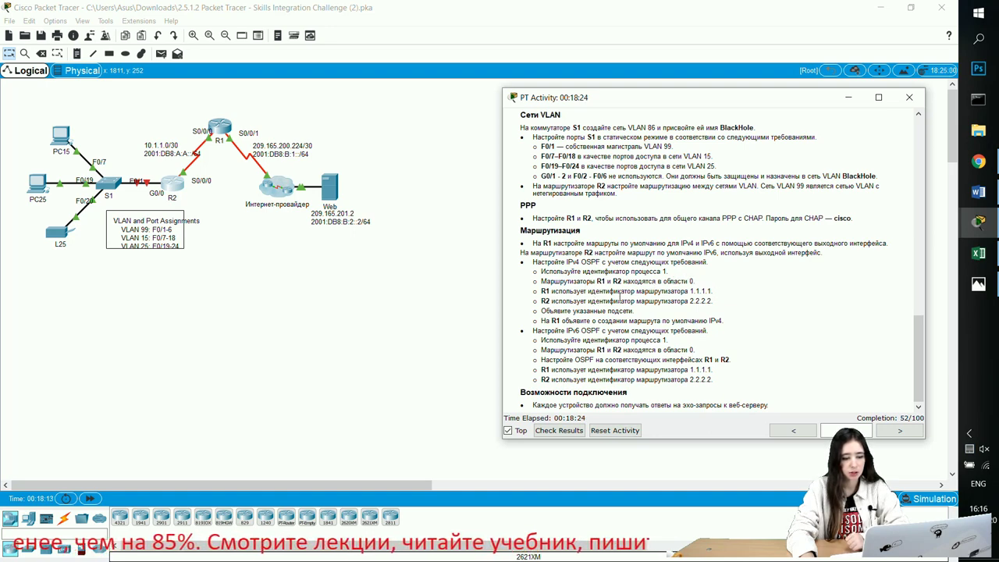
pyautogui.moveTo(624, 300); pyautogui.dragTo(696, 291)
pyautogui.click(693, 317)
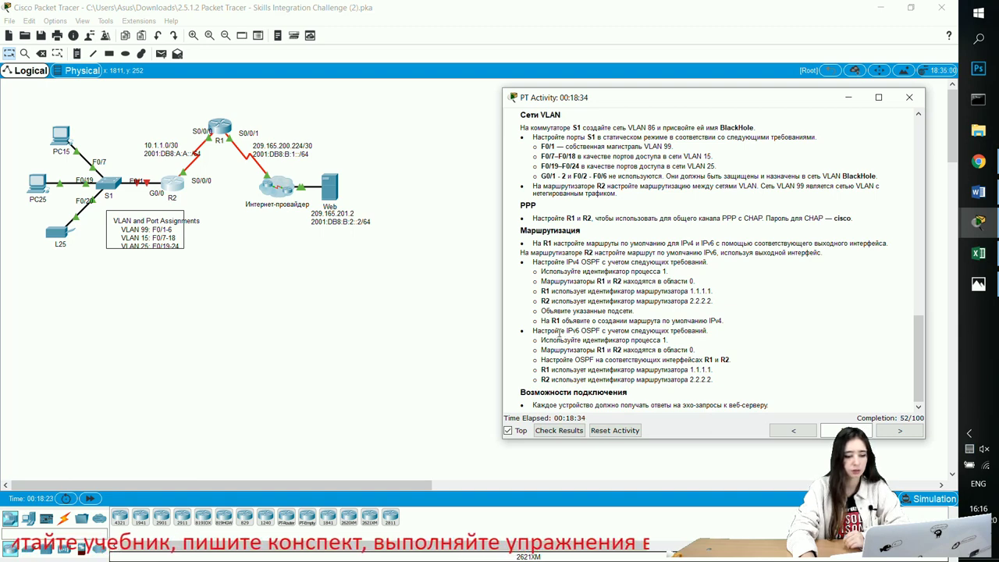
pyautogui.moveTo(714, 382); pyautogui.dragTo(686, 359)
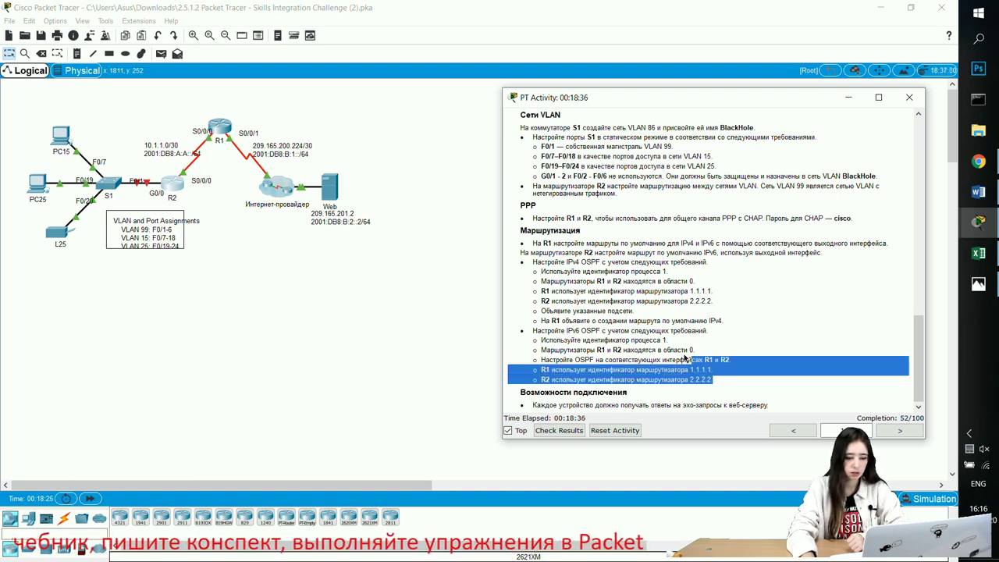
pyautogui.click(735, 297)
pyautogui.moveTo(773, 109); pyautogui.dragTo(712, 105)
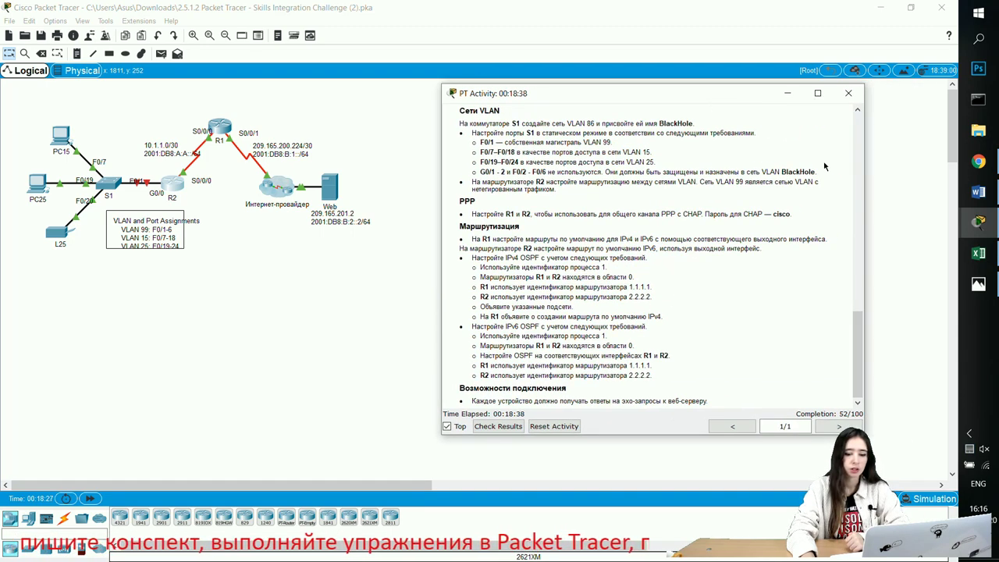
# Minimize the activity instructions and copy Router R1's routing script, from ipv6 route ::/0 s0/0/1 through write memory, from the Word document.
pyautogui.click(979, 191)
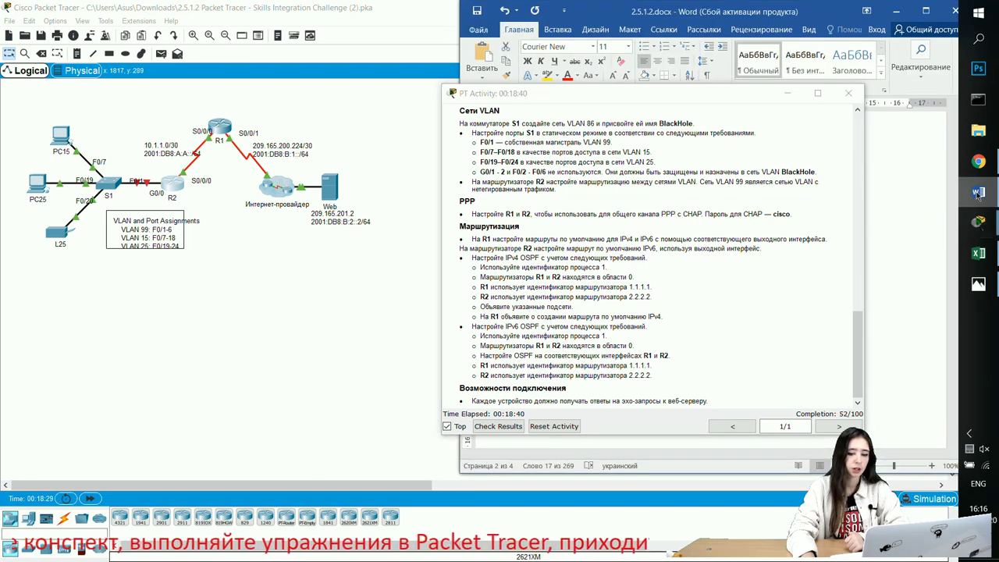
pyautogui.click(787, 93)
pyautogui.scroll(-2, 656, 261)
pyautogui.scroll(-10, 655, 261)
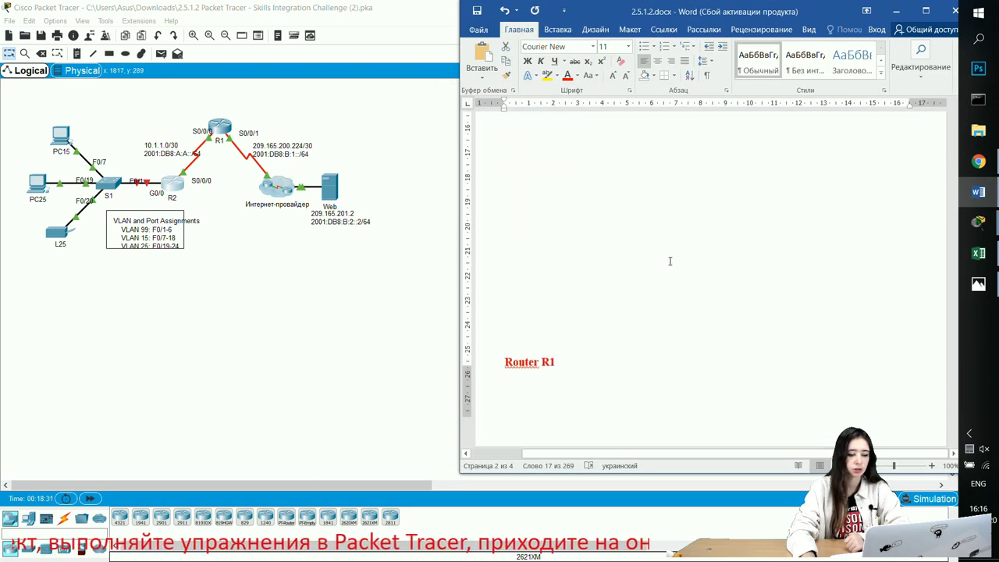
pyautogui.scroll(1, 655, 185)
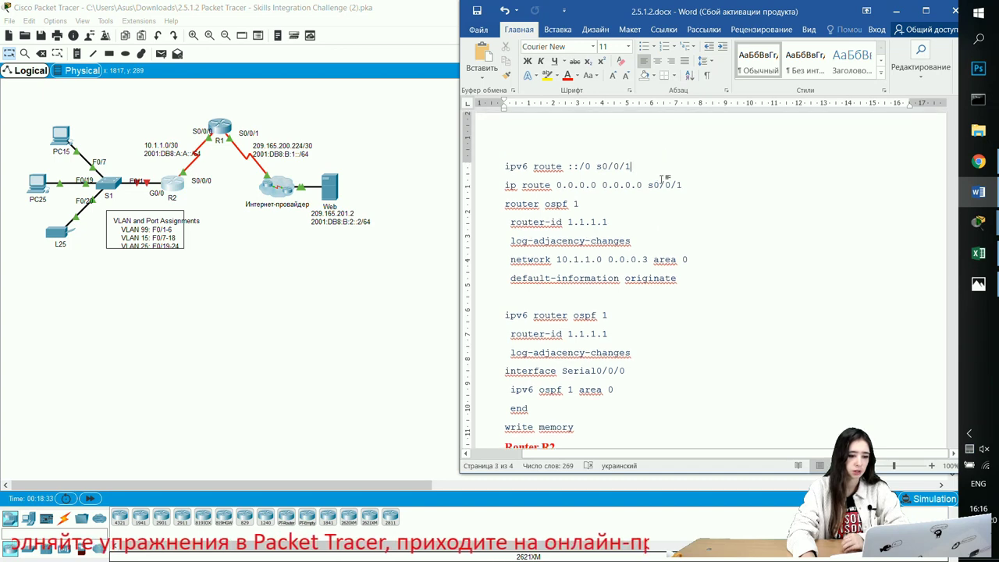
pyautogui.scroll(3, 639, 218)
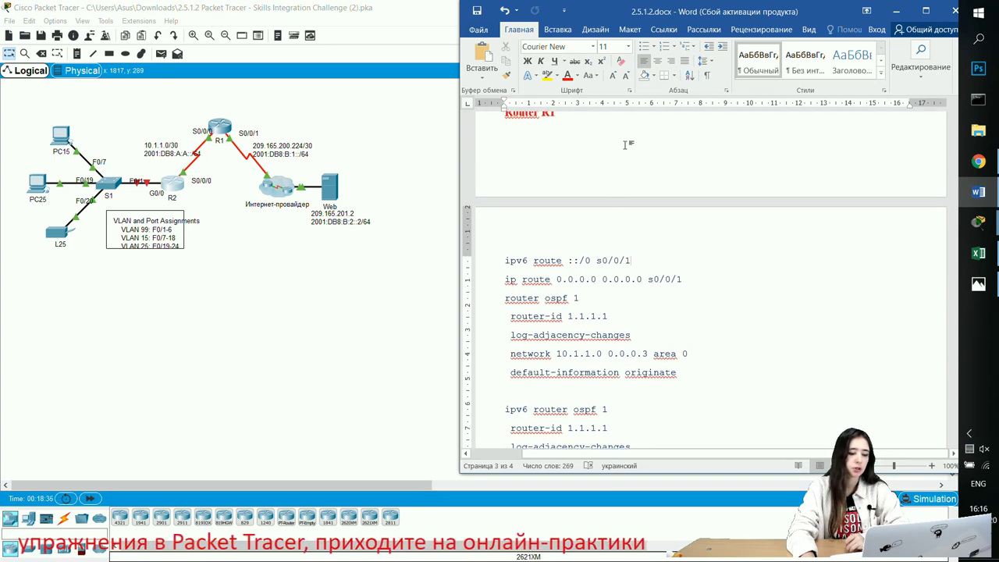
pyautogui.scroll(-3, 567, 263)
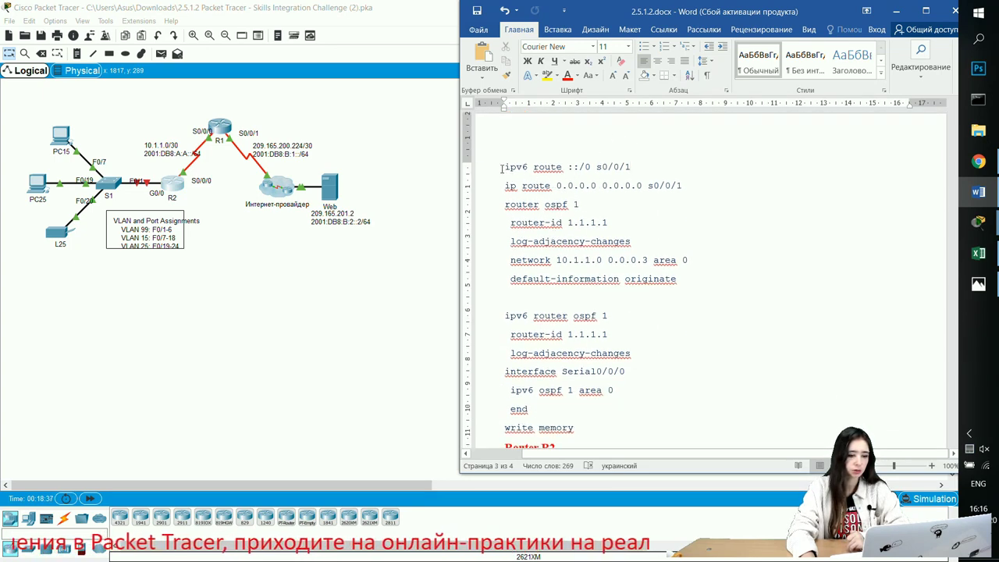
pyautogui.moveTo(502, 167); pyautogui.dragTo(687, 284)
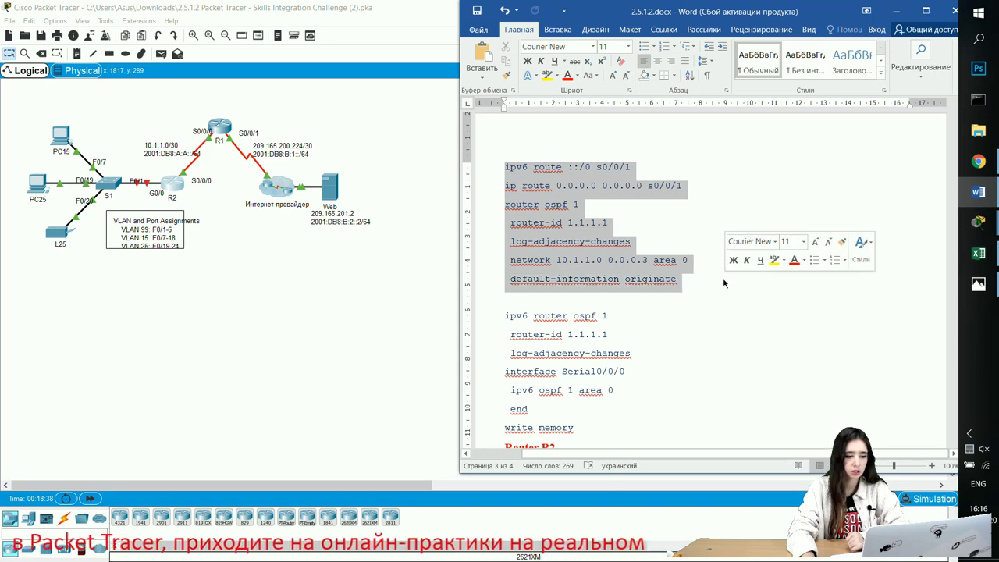
pyautogui.click(684, 198)
pyautogui.scroll(-3, 569, 263)
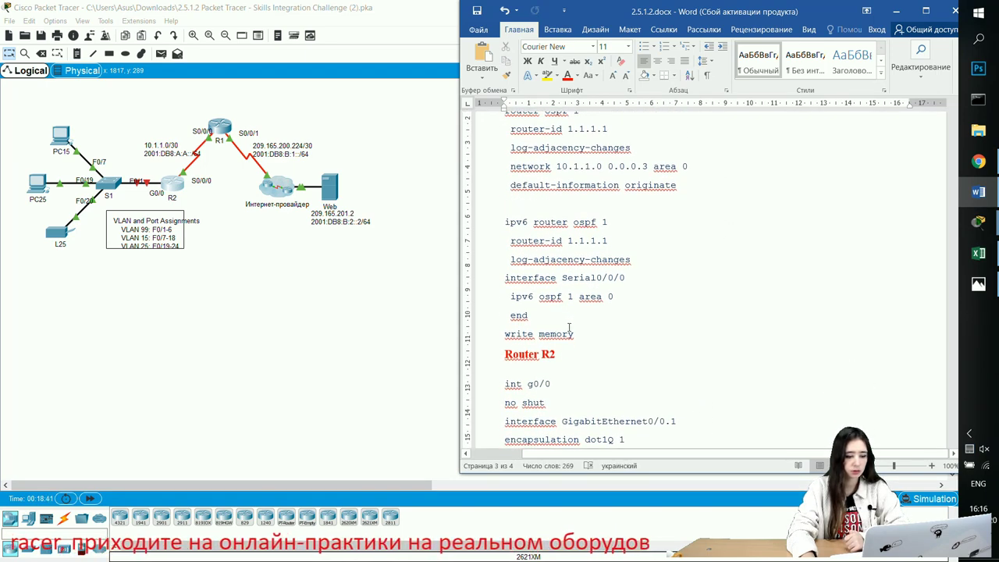
pyautogui.moveTo(581, 333); pyautogui.dragTo(506, 262)
pyautogui.hotkey('ctrl', 'c')
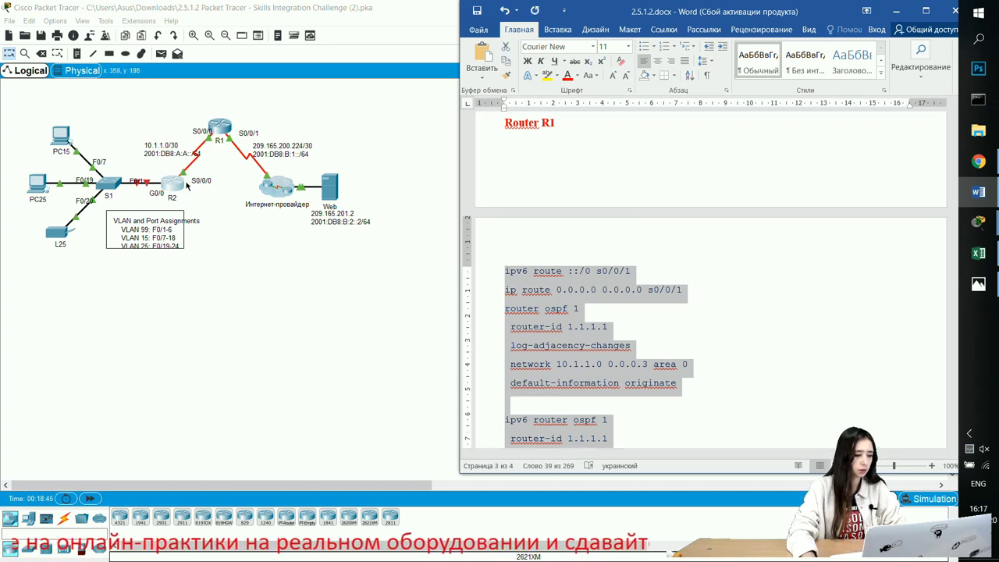
pyautogui.click(186, 184)
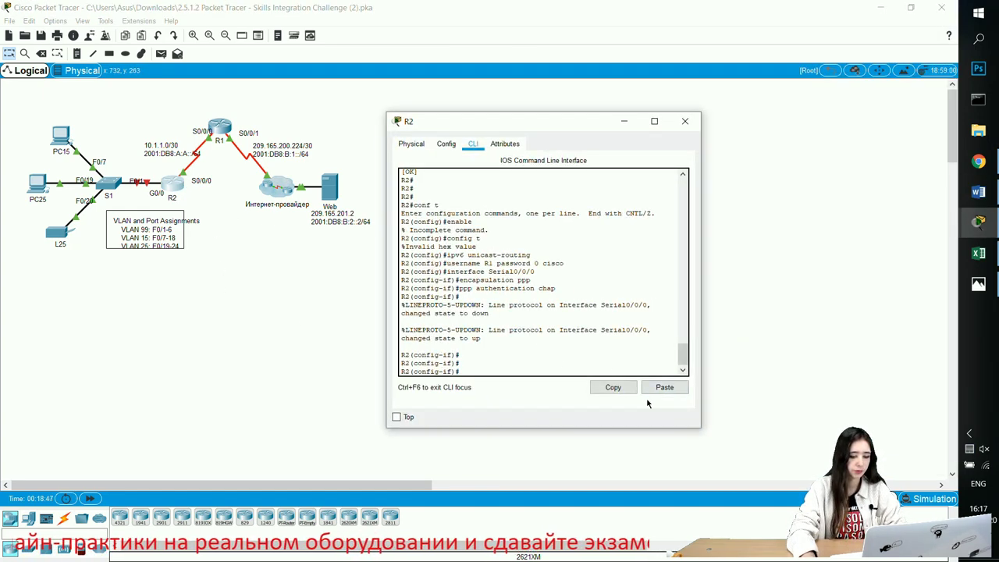
pyautogui.click(977, 222)
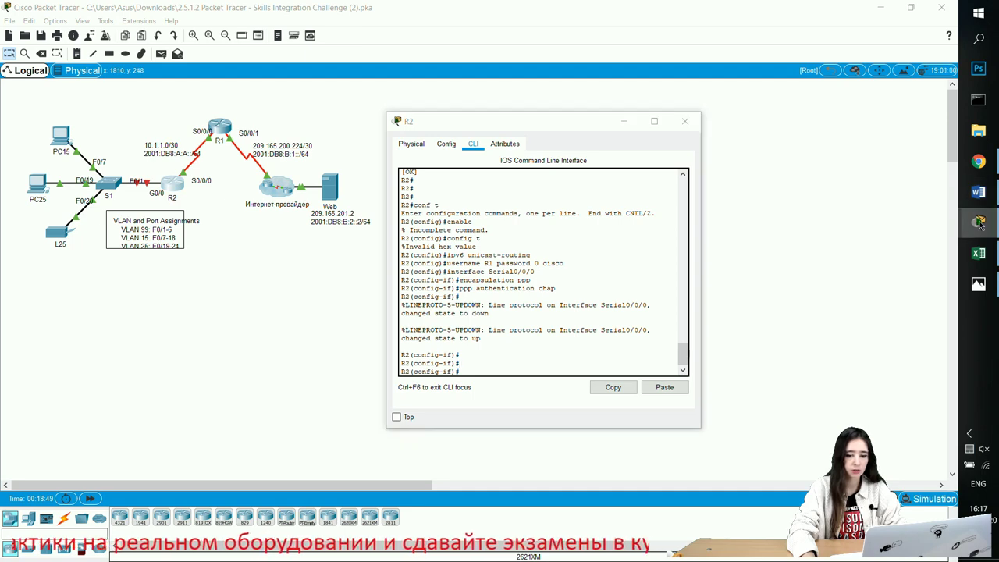
pyautogui.click(978, 191)
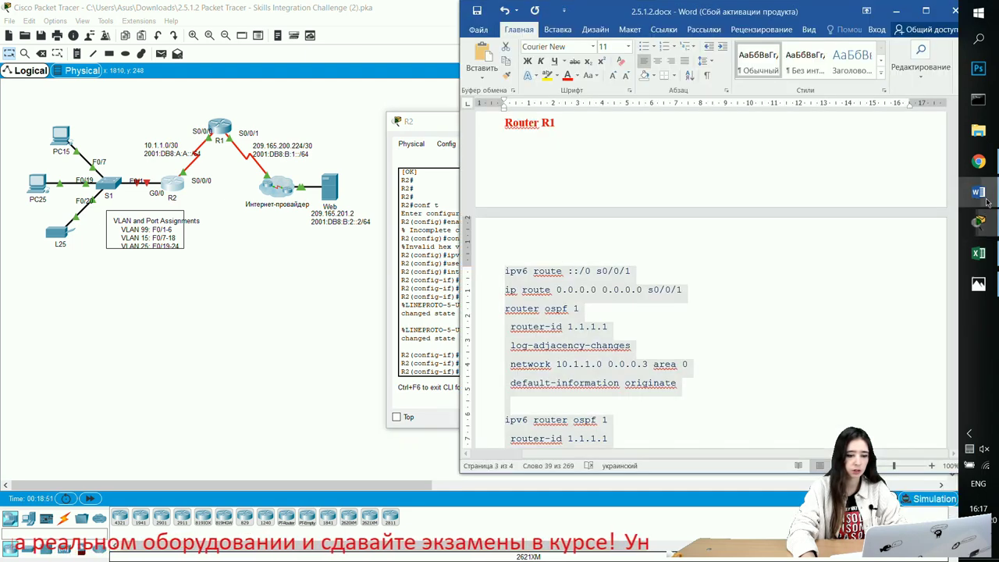
# Run the copied routing script in R1's CLI to set the default routes through s0/0/1 and OSPF process 1 with router ID 1.1.1.1, and minimize R1.
pyautogui.click(214, 204)
pyautogui.click(219, 128)
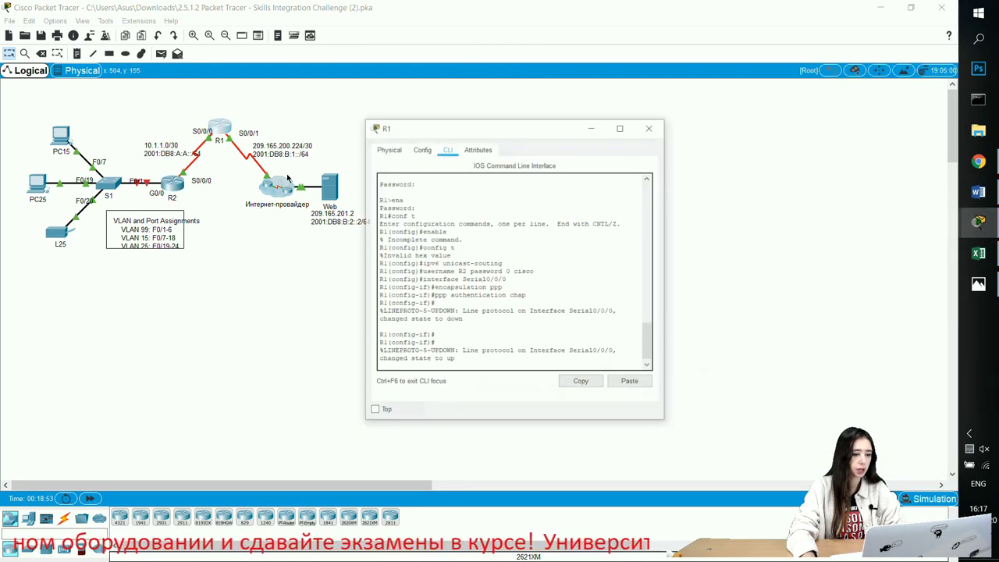
pyautogui.press('Return')
pyautogui.press('Return')
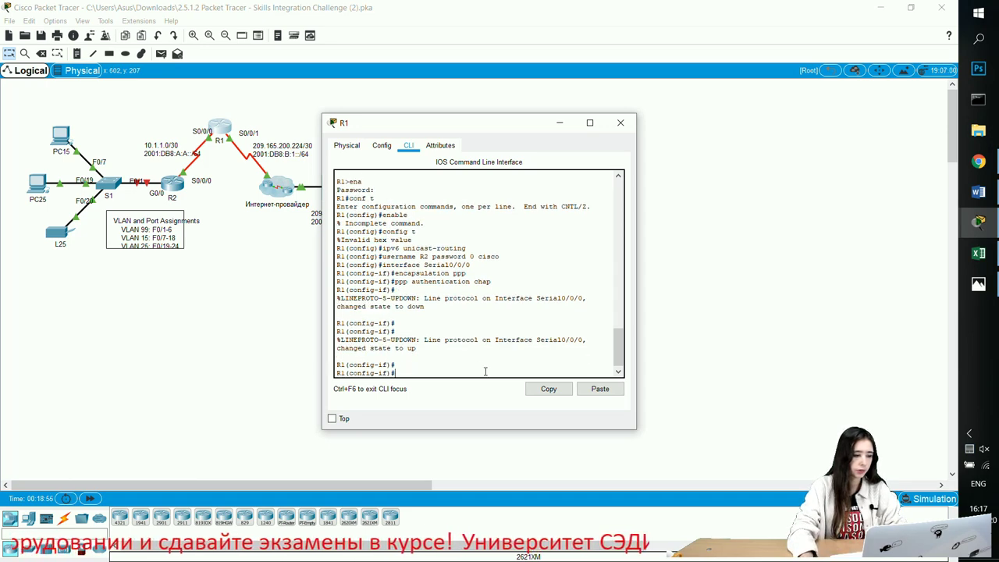
pyautogui.click(606, 390)
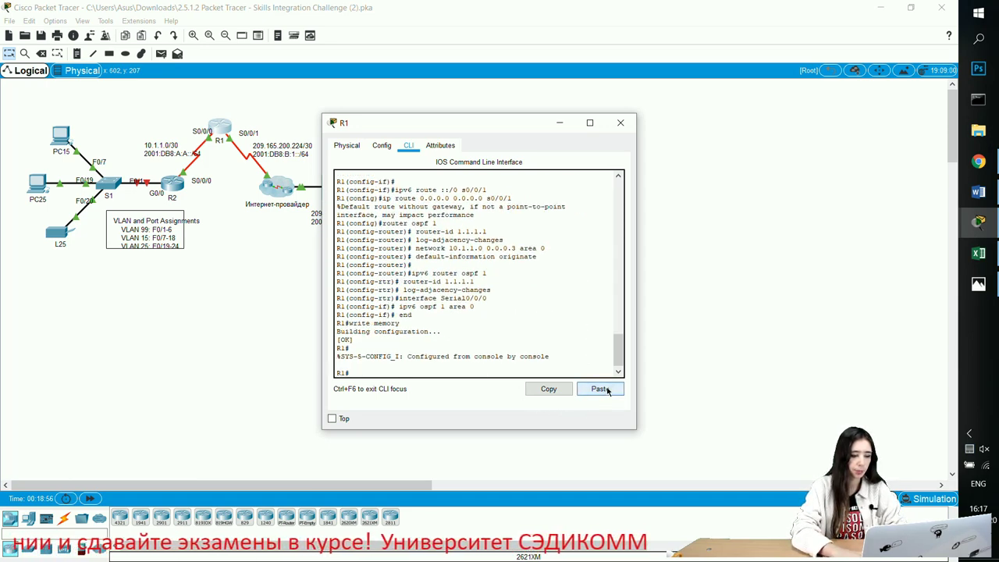
pyautogui.click(560, 122)
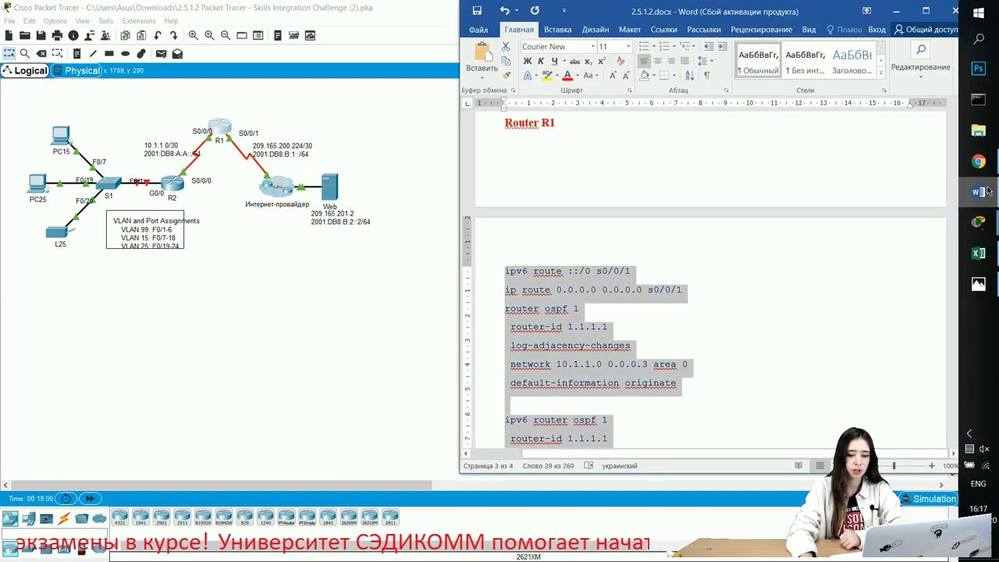
# Check the activity results and review the assessment items of R1, R2 and S1 for incorrect entries, then close the results.
pyautogui.moveTo(979, 222)
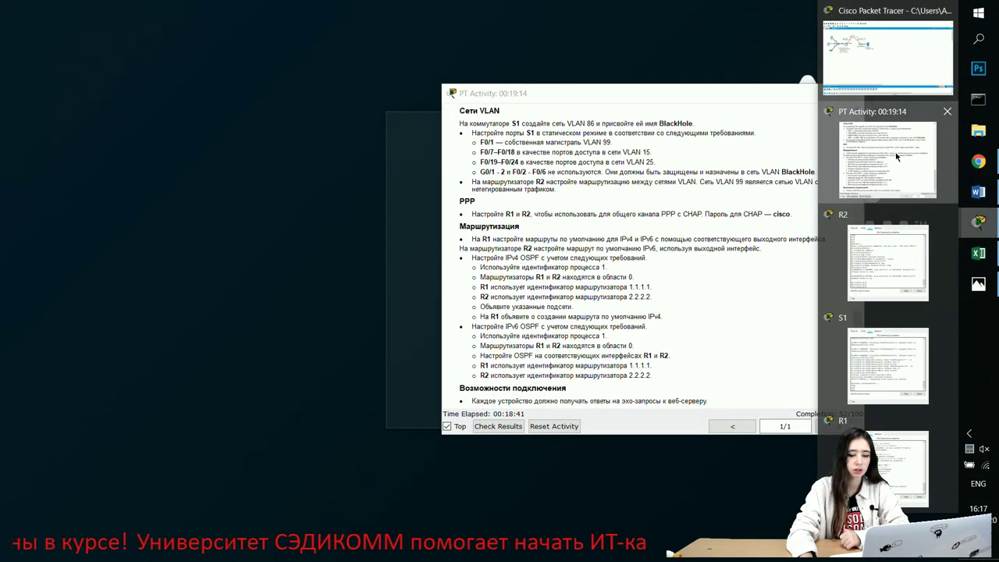
pyautogui.click(896, 156)
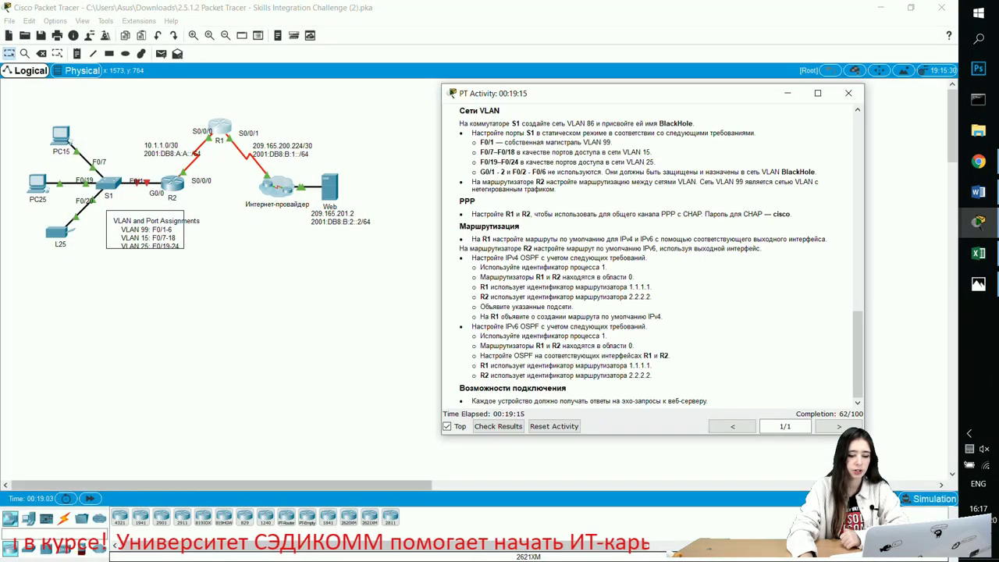
pyautogui.click(507, 429)
pyautogui.click(102, 80)
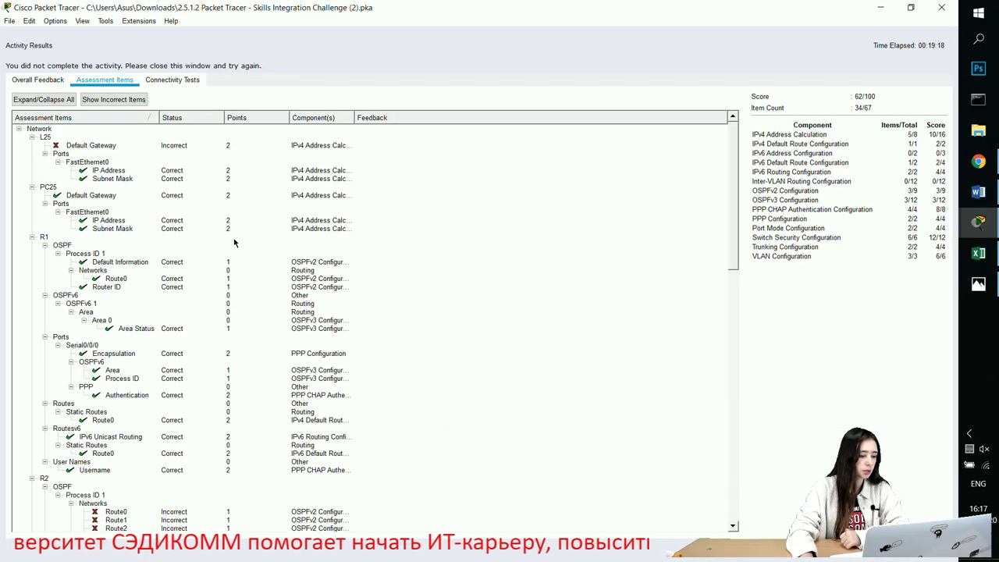
pyautogui.scroll(-10, 234, 242)
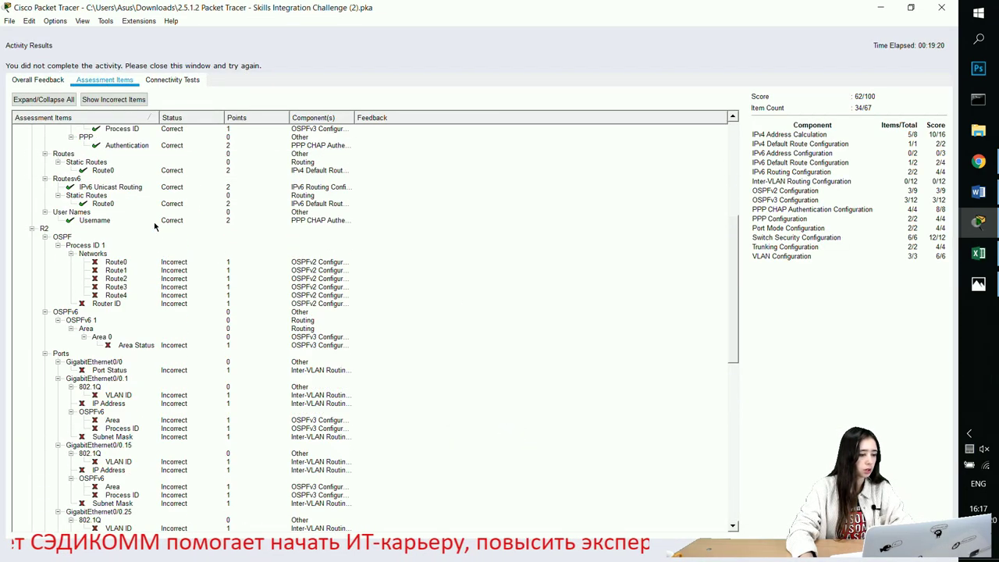
pyautogui.scroll(8, 154, 226)
pyautogui.scroll(-15, 164, 250)
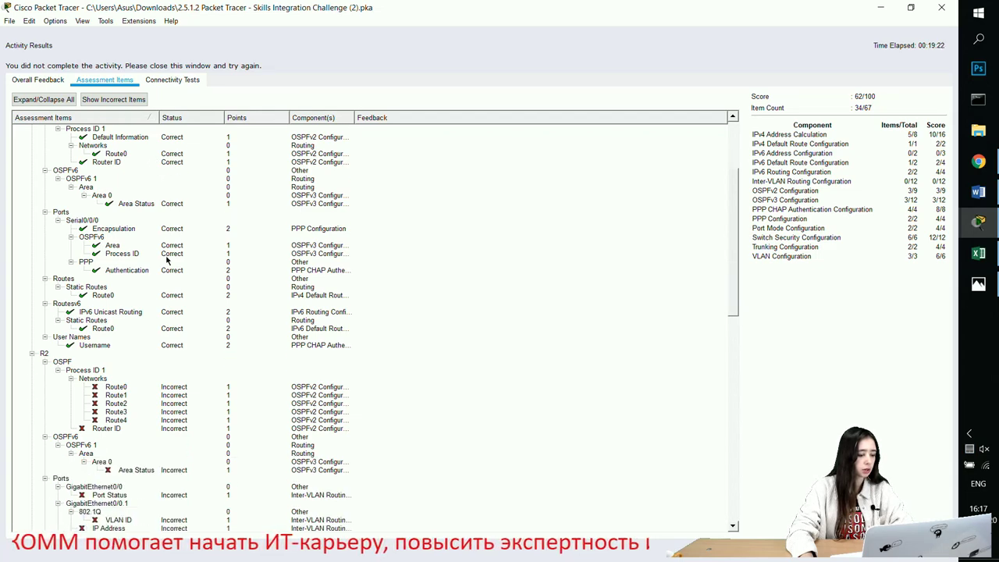
pyautogui.scroll(-6, 111, 400)
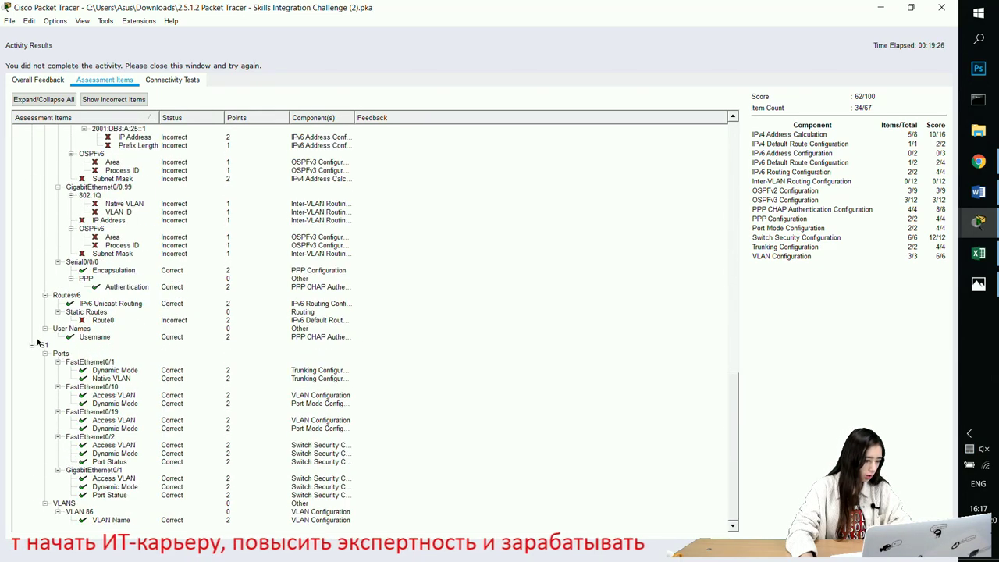
pyautogui.scroll(5, 133, 362)
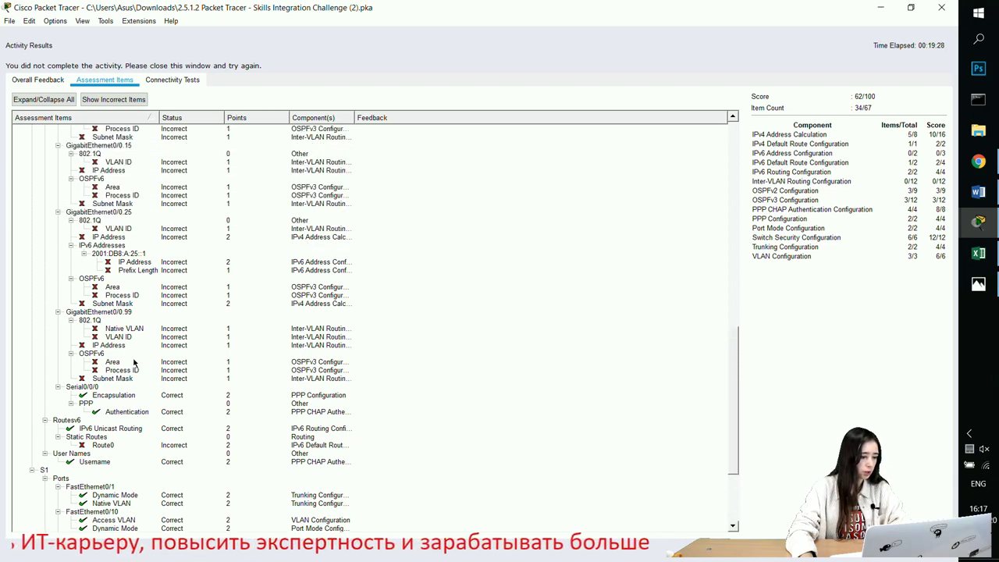
pyautogui.scroll(8, 104, 433)
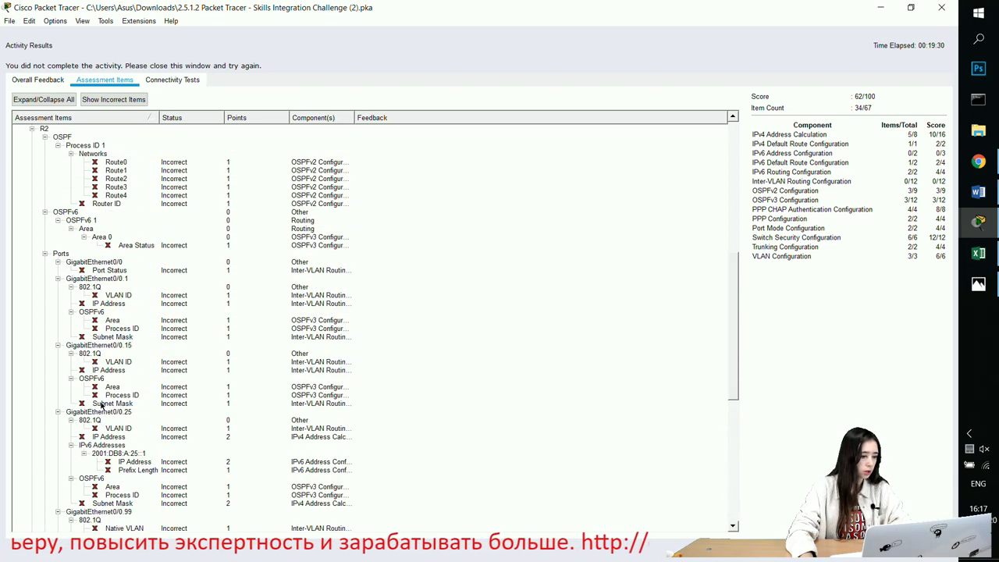
pyautogui.scroll(2, 85, 249)
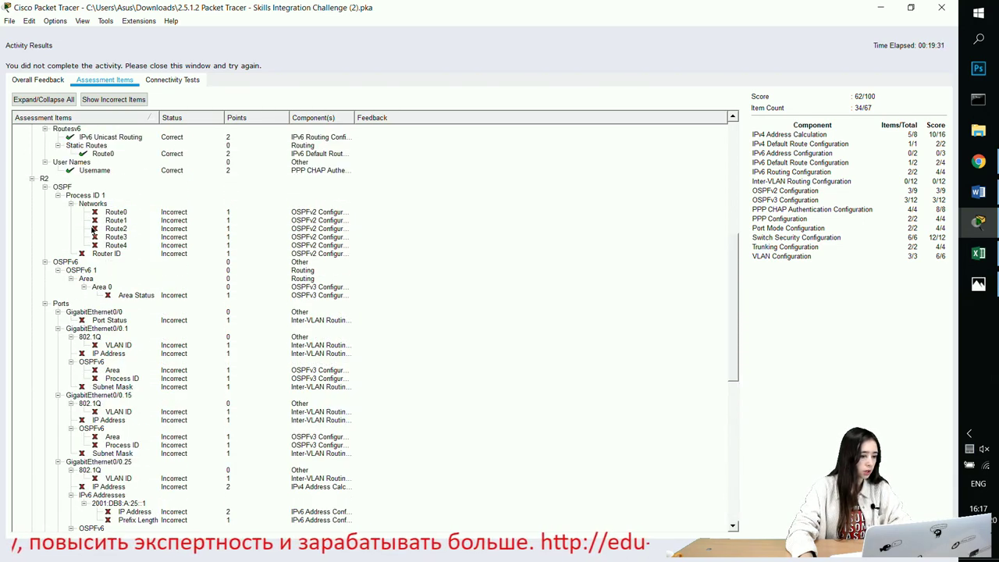
pyautogui.click(880, 7)
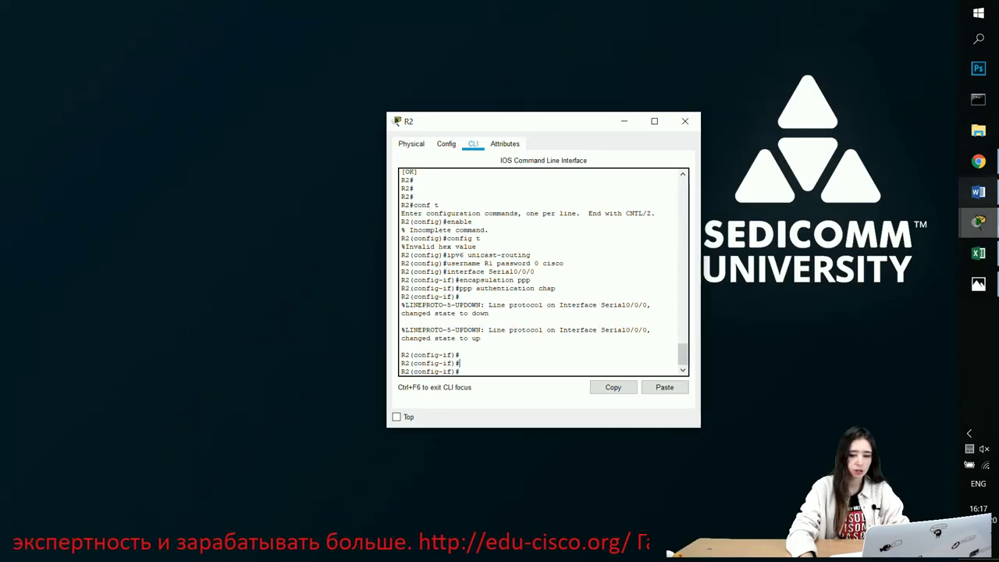
pyautogui.click(875, 97)
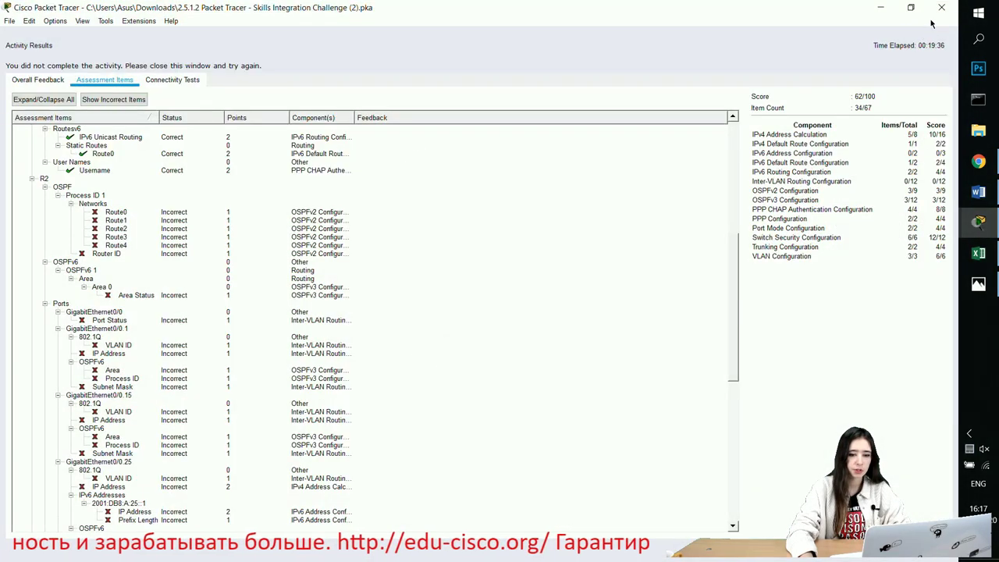
pyautogui.click(940, 16)
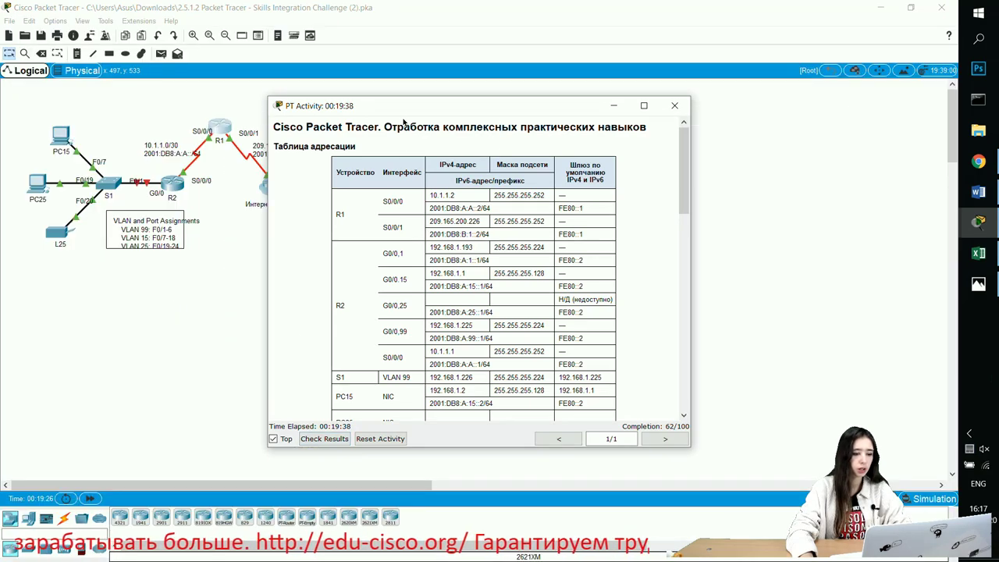
# Put the activity instructions out of the way and copy Router R2's script, from int g0/0 through copy running-config startup-config, from the Word document.
pyautogui.moveTo(404, 105); pyautogui.dragTo(550, 44)
pyautogui.click(978, 192)
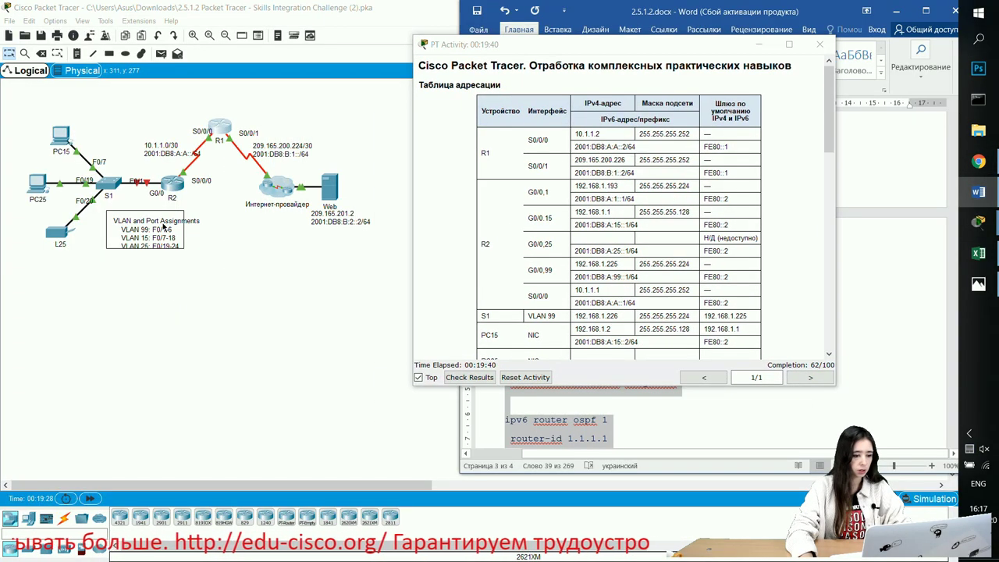
pyautogui.click(761, 30)
pyautogui.click(758, 45)
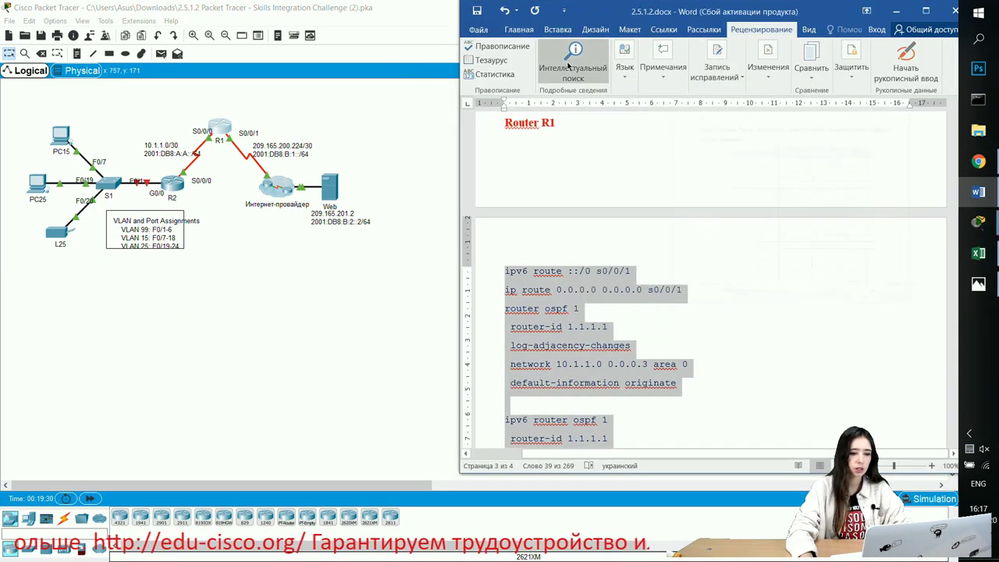
pyautogui.click(519, 30)
pyautogui.scroll(-5, 627, 288)
pyautogui.scroll(-3, 593, 267)
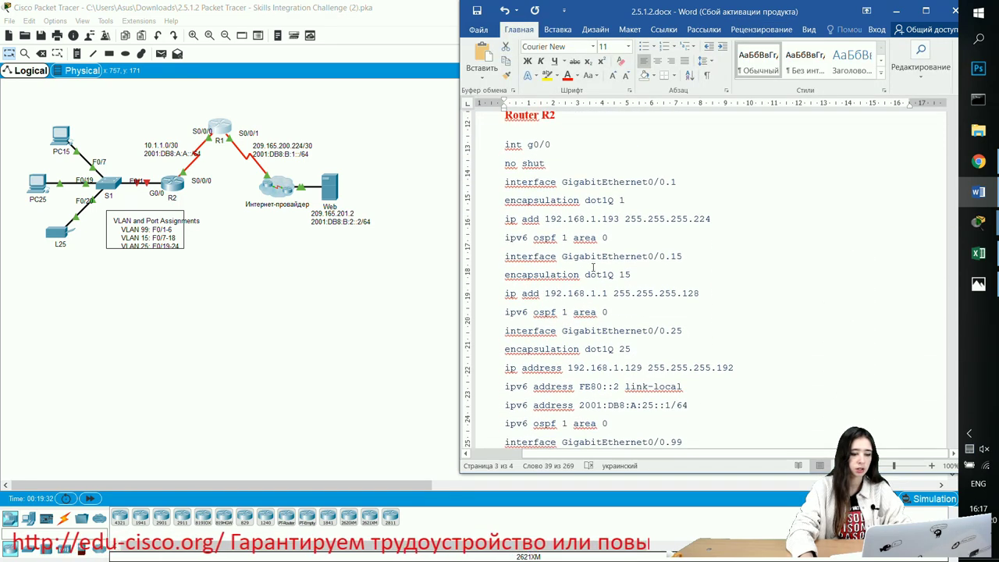
pyautogui.moveTo(505, 144); pyautogui.dragTo(718, 323)
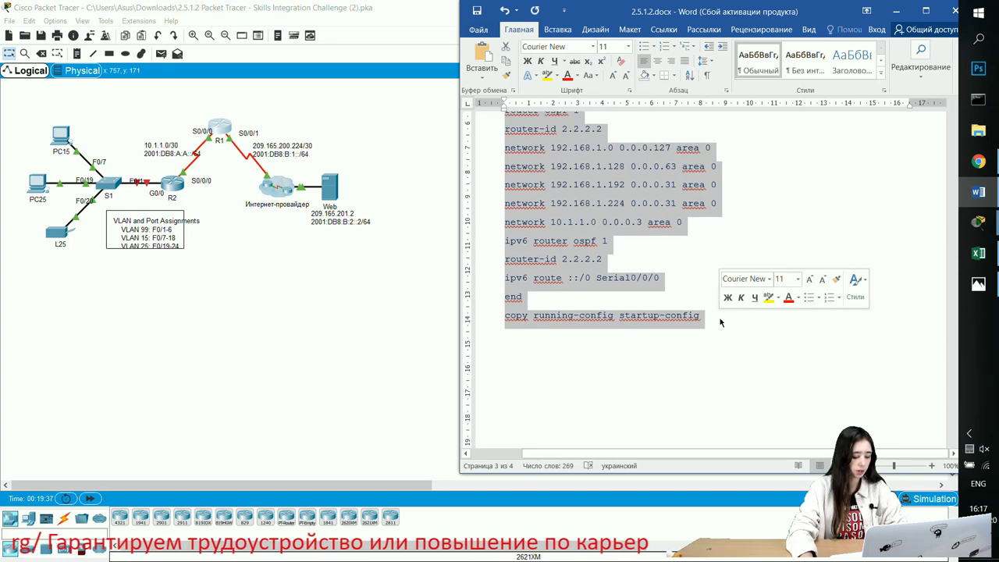
# Run the copied script in R2's CLI to configure the G0/0 subinterfaces 1, 15, 25 and 99, OSPF with router ID 2.2.2.2 and the IPv6 default route.
pyautogui.click(675, 355)
pyautogui.scroll(3, 687, 343)
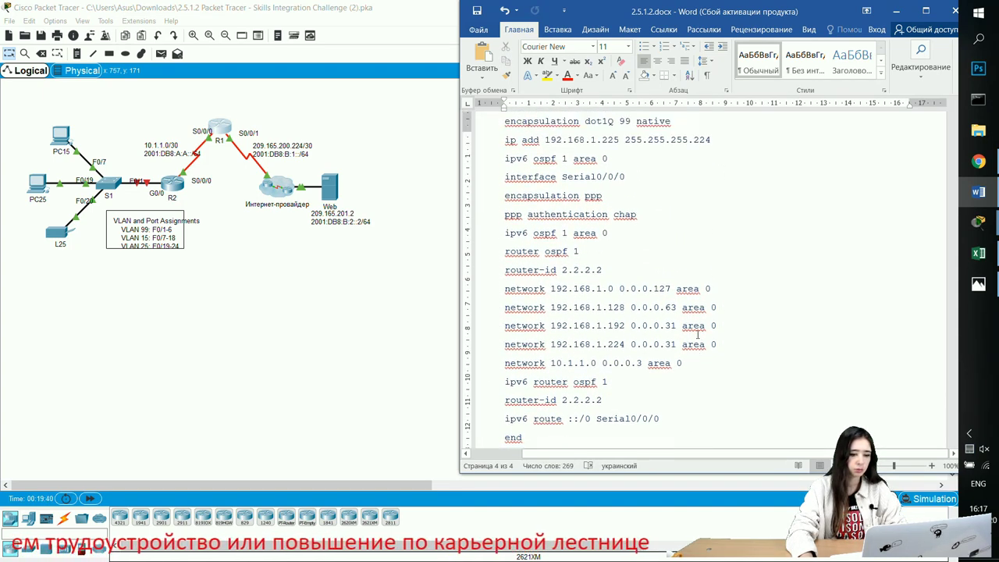
pyautogui.scroll(4, 728, 352)
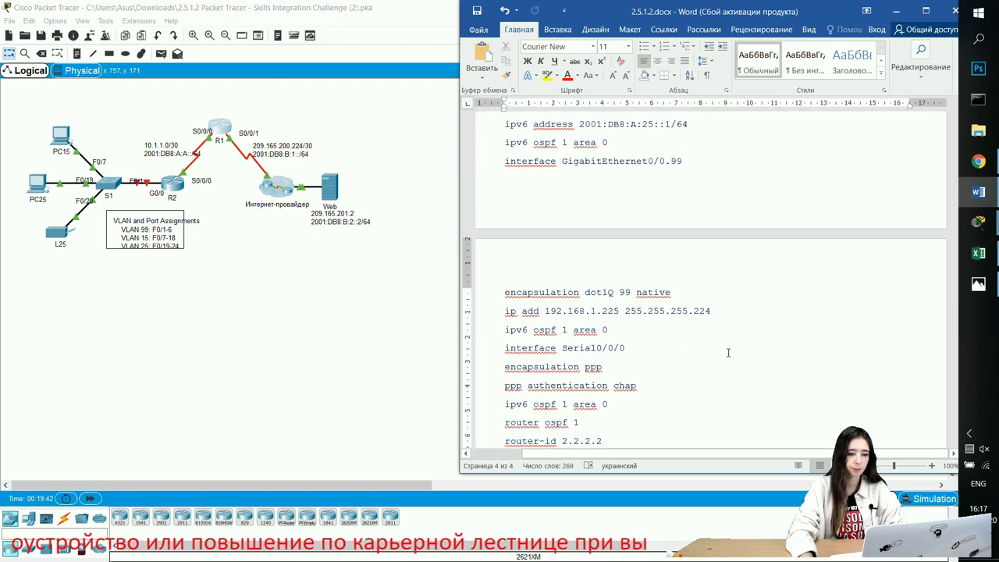
pyautogui.scroll(10, 728, 353)
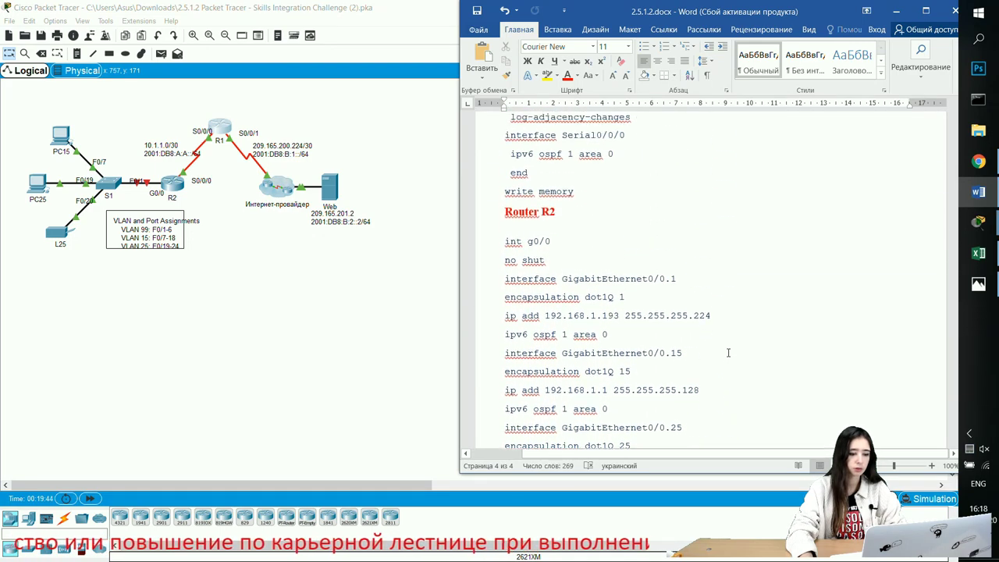
pyautogui.scroll(8, 728, 353)
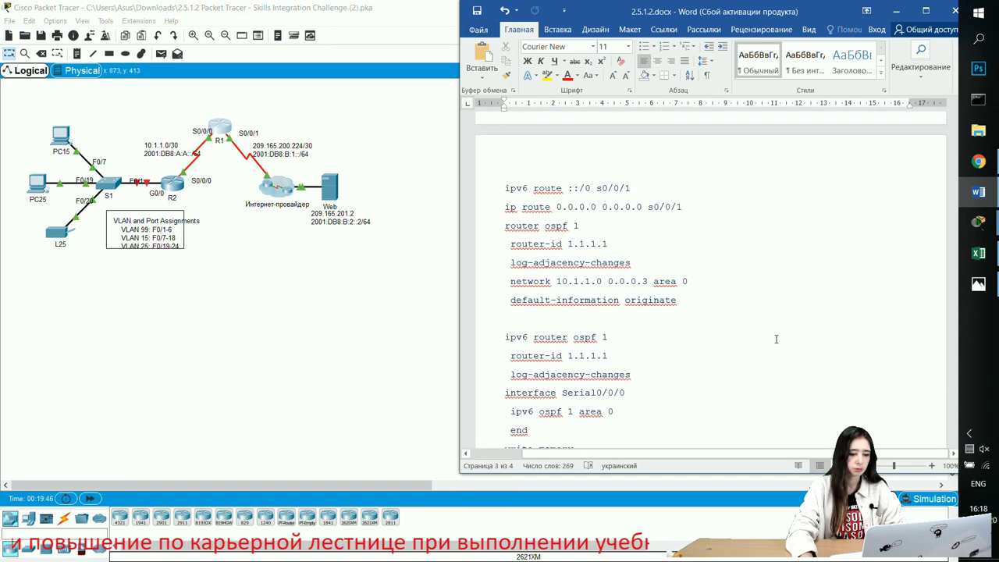
pyautogui.scroll(6, 772, 334)
pyautogui.scroll(-6, 773, 334)
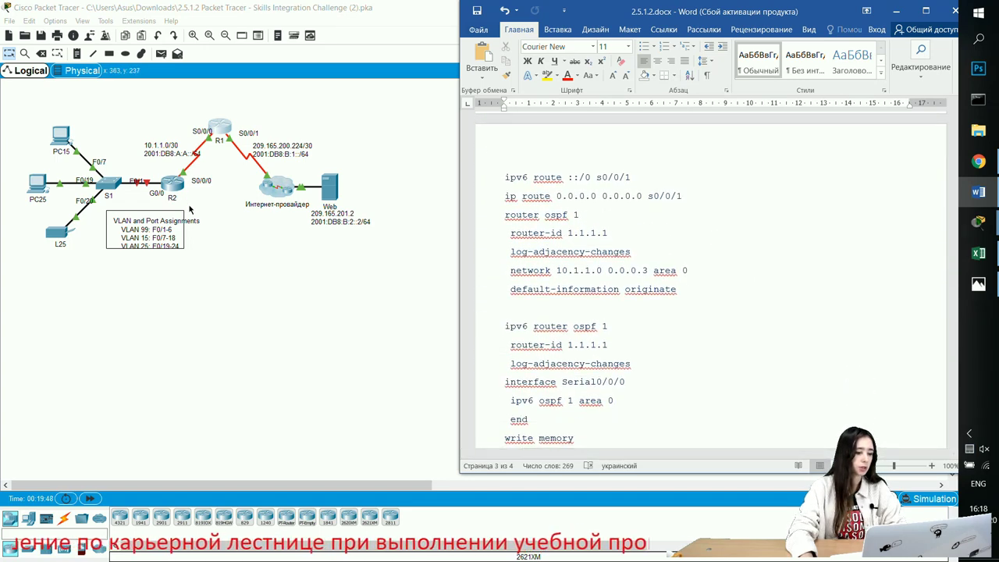
pyautogui.click(171, 182)
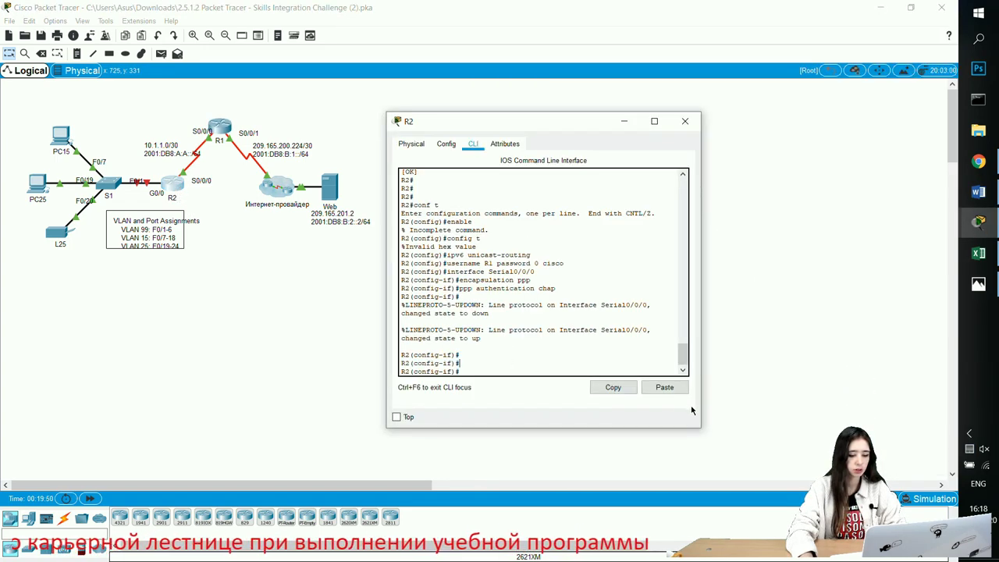
pyautogui.click(664, 387)
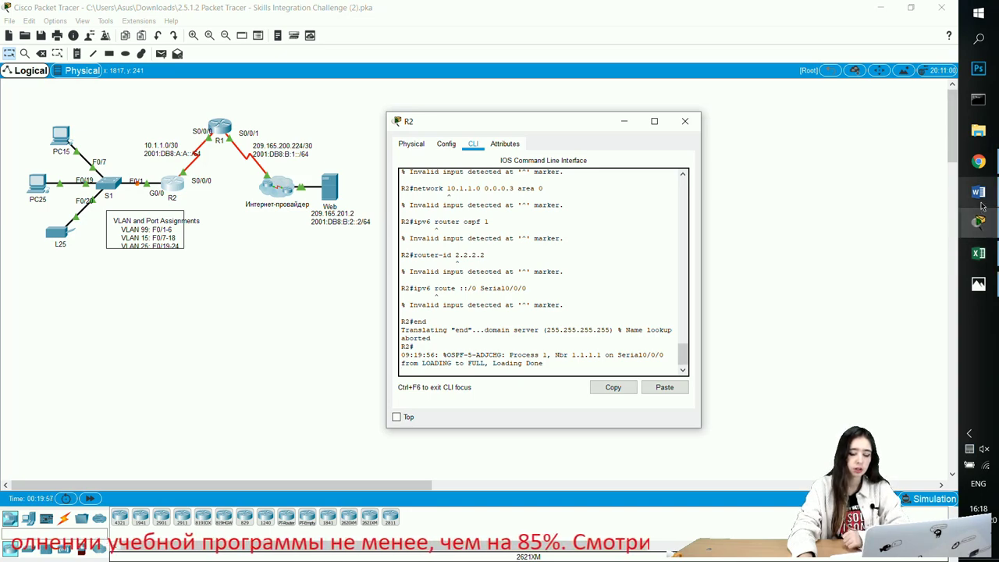
# Bring up the activity instructions, check the results for any incorrect assessment items, and close the results.
pyautogui.moveTo(980, 259)
pyautogui.moveTo(979, 222)
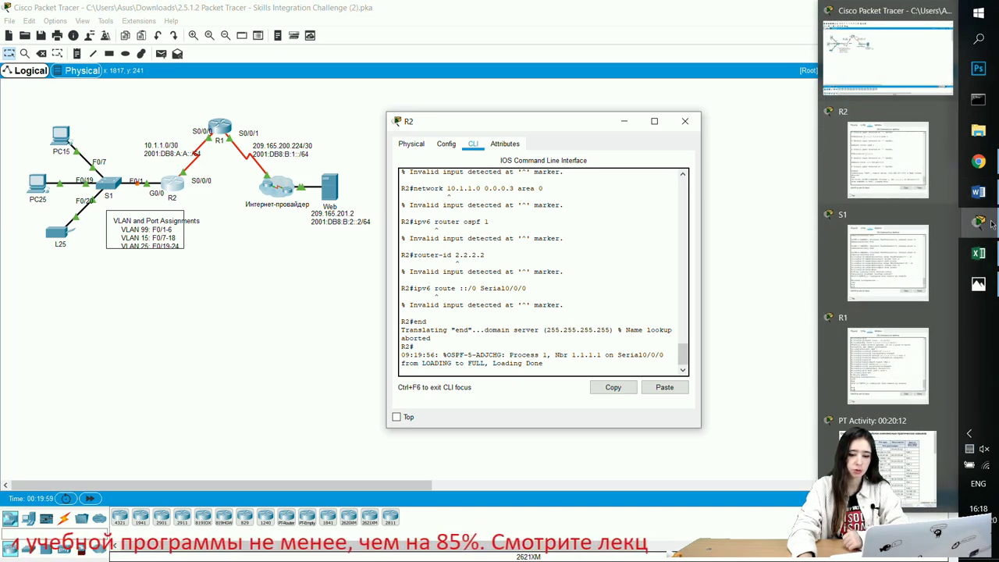
pyautogui.moveTo(923, 409)
pyautogui.click(891, 460)
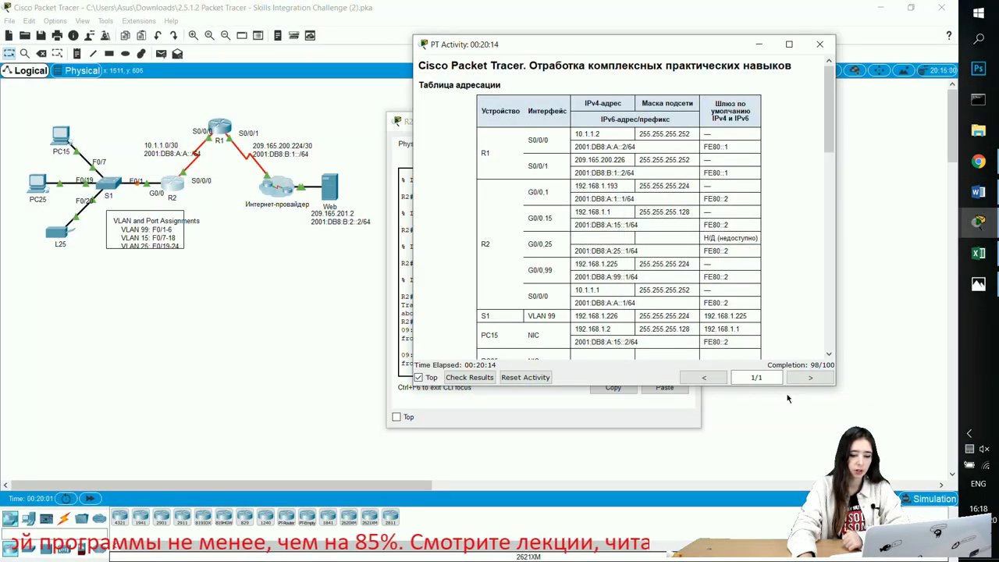
pyautogui.moveTo(716, 44); pyautogui.dragTo(797, 48)
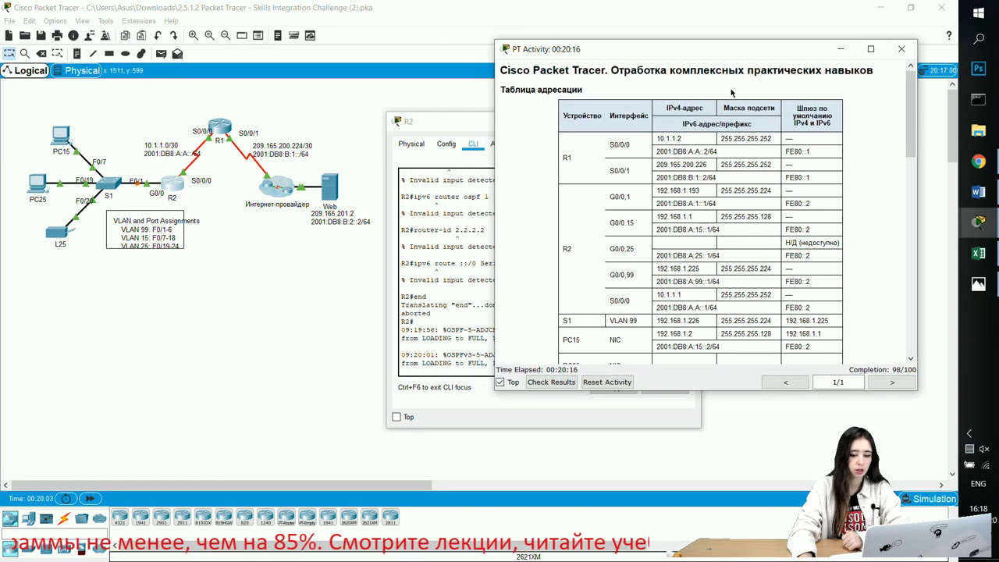
pyautogui.click(552, 382)
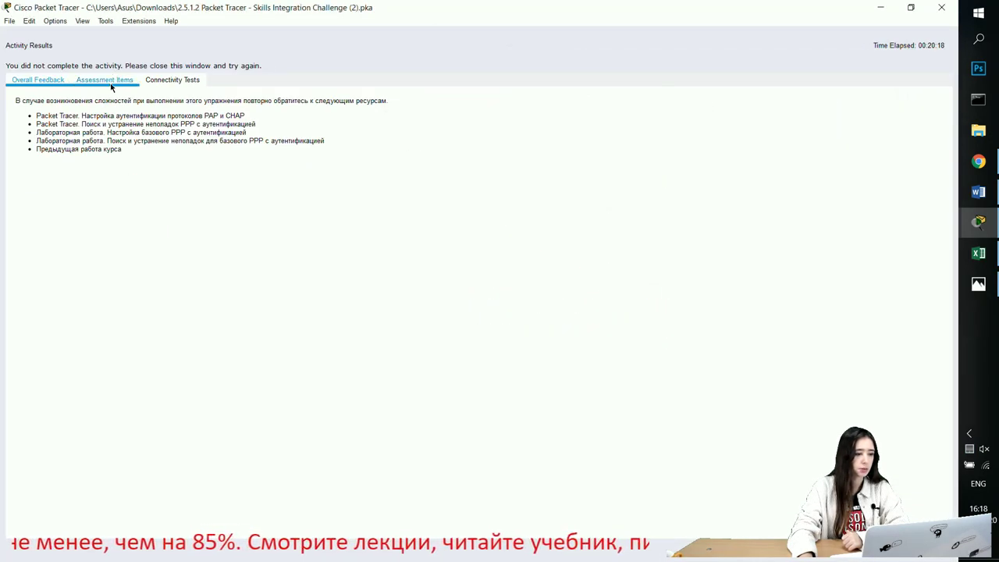
pyautogui.click(106, 81)
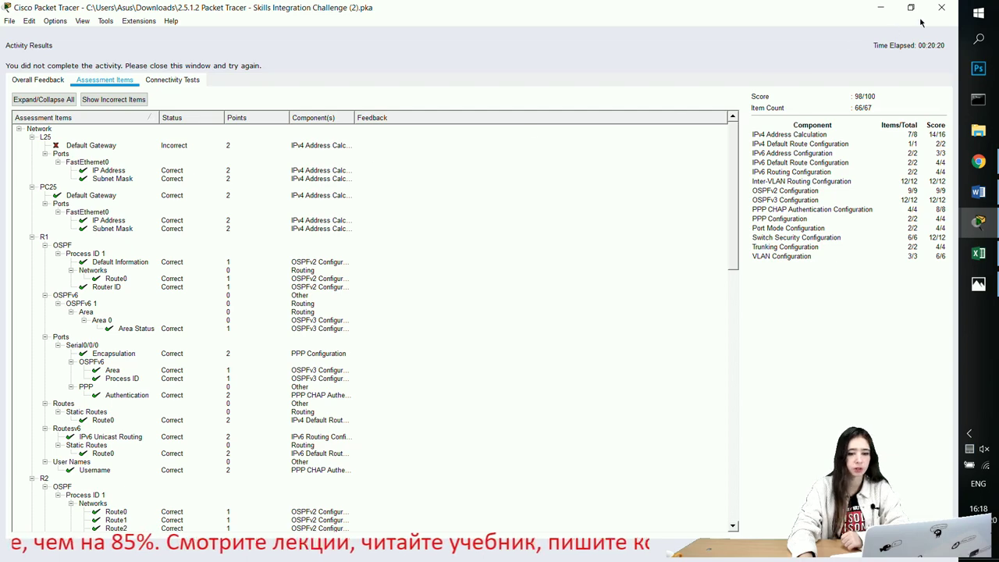
pyautogui.click(941, 7)
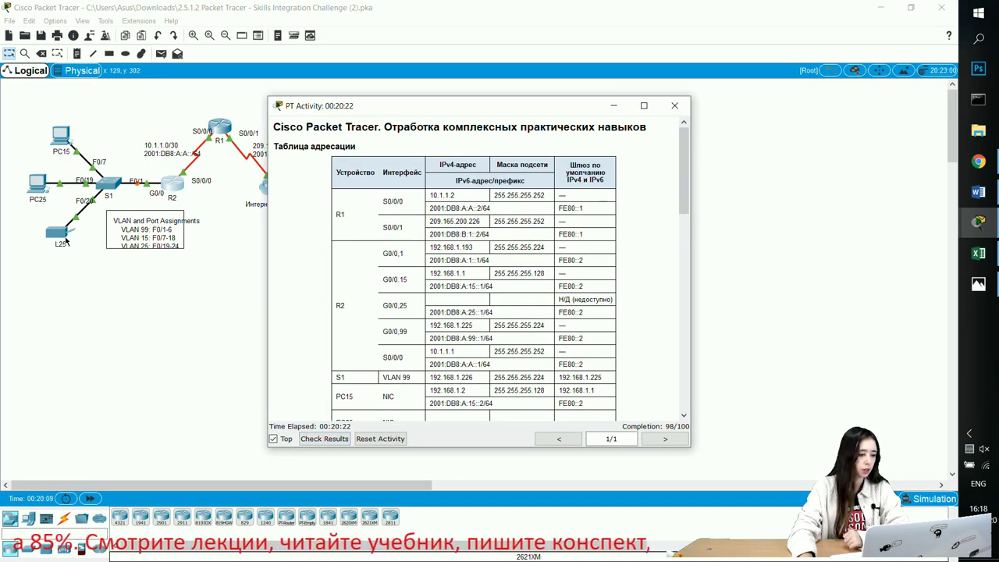
# Set L25's static IPv4 gateway to 192.168.1.129 and close its configuration window.
pyautogui.moveTo(454, 107); pyautogui.dragTo(736, 134)
pyautogui.moveTo(477, 135); pyautogui.dragTo(462, 135)
pyautogui.click(426, 253)
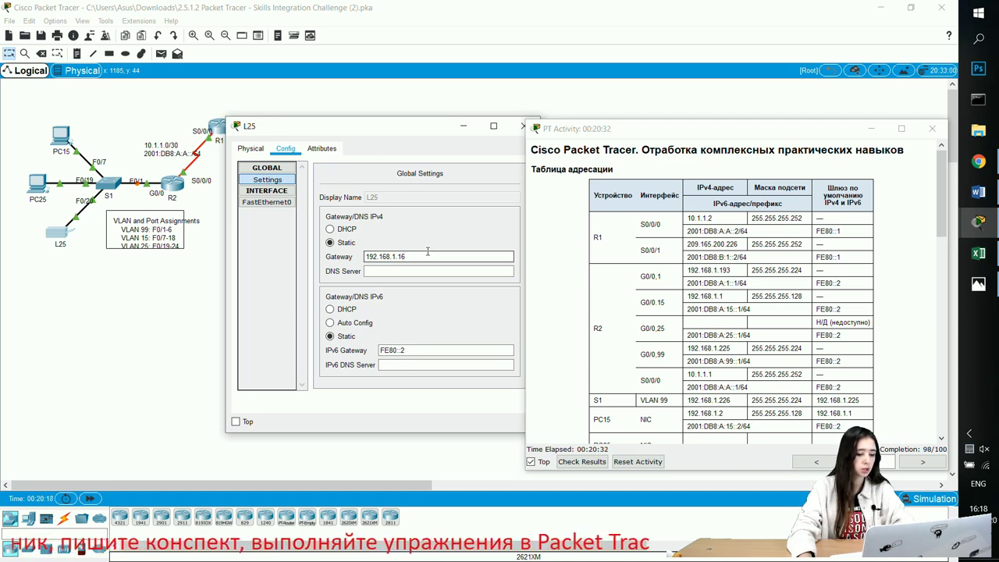
pyautogui.press('BackSpace')
pyautogui.press('BackSpace')
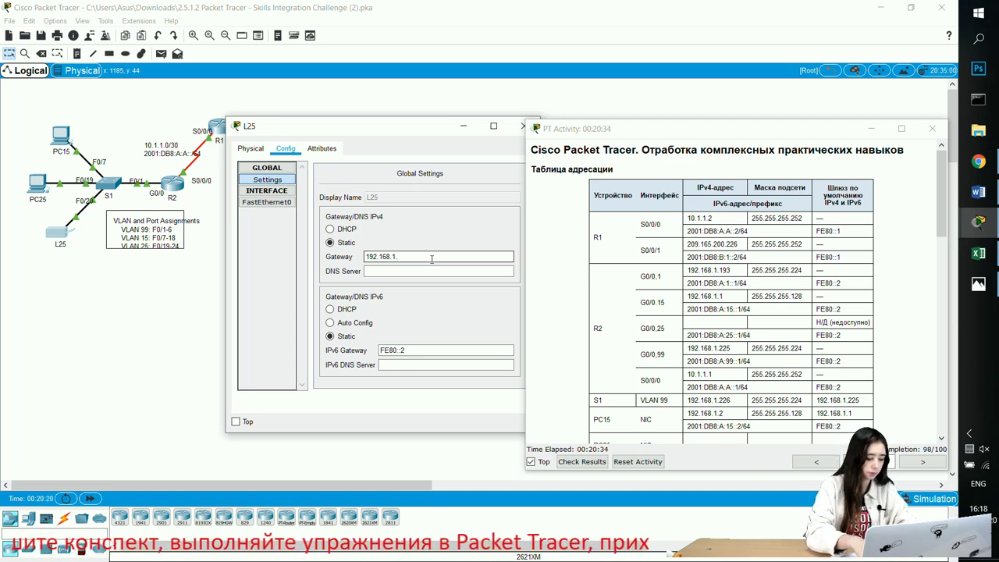
pyautogui.write('129')
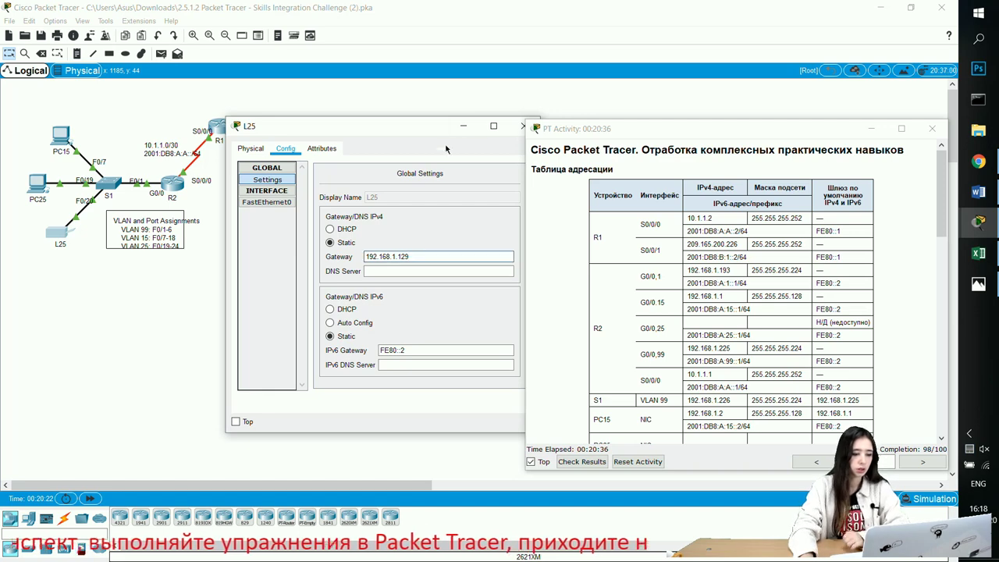
pyautogui.click(523, 126)
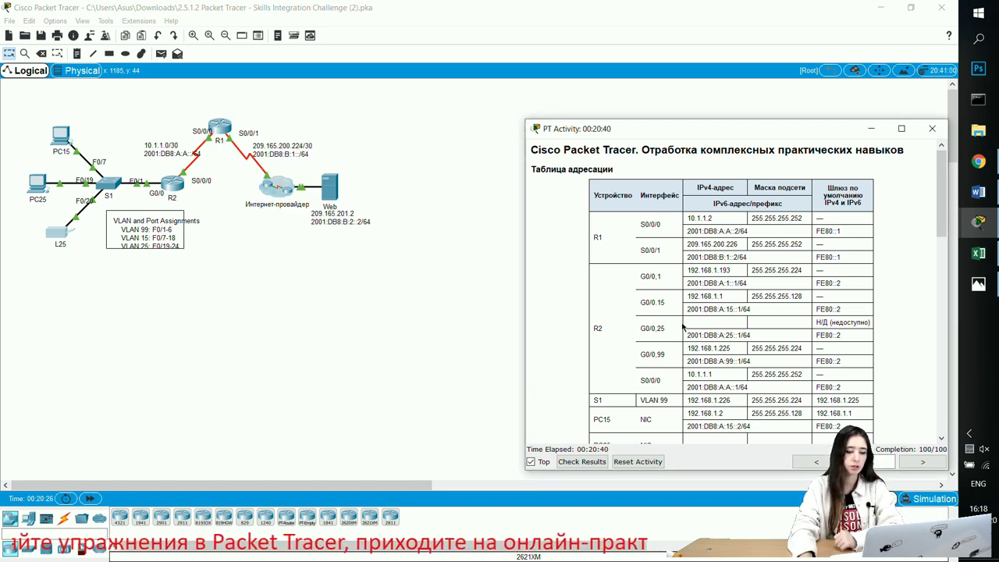
pyautogui.moveTo(742, 128); pyautogui.dragTo(699, 41)
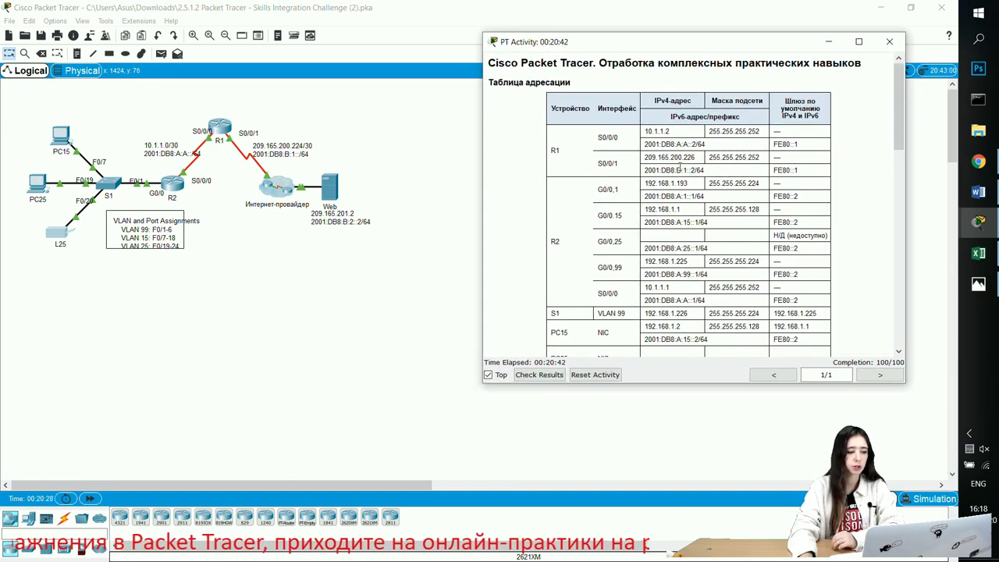